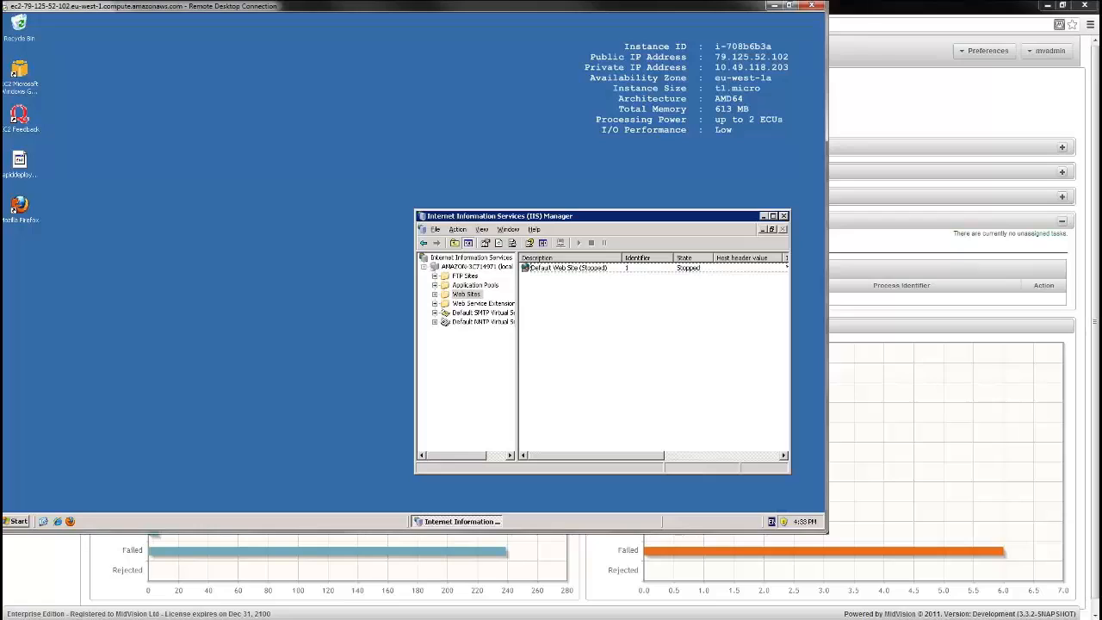
Check the web sites in IIS Manager on the remote servers, then minimise the remote desktop windows to return to the MidVision console
left_click(473, 295)
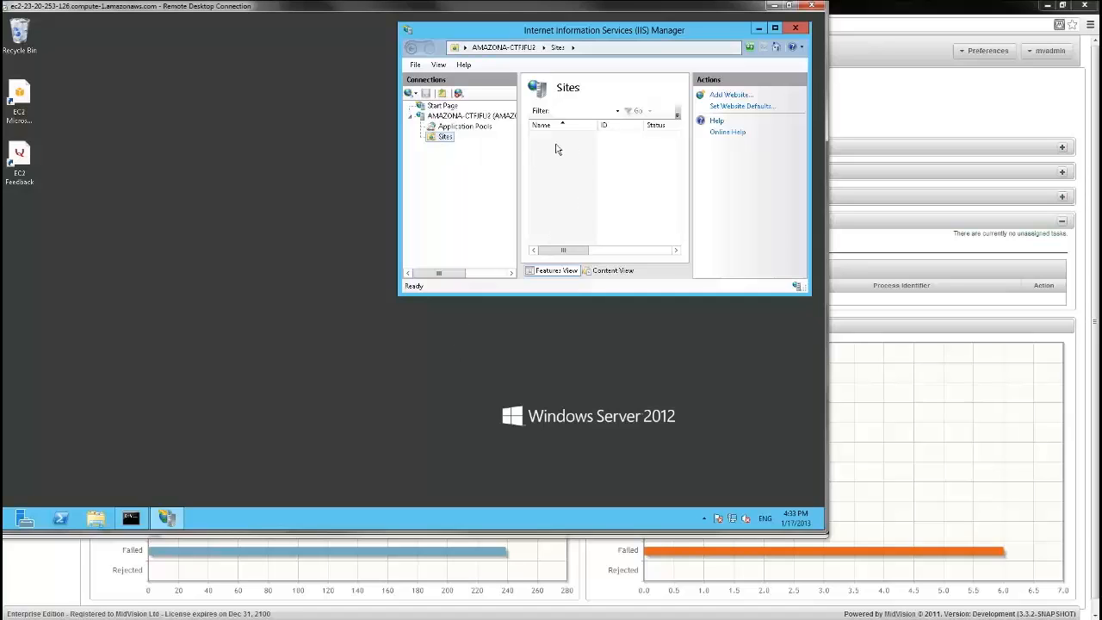
left_click(774, 7)
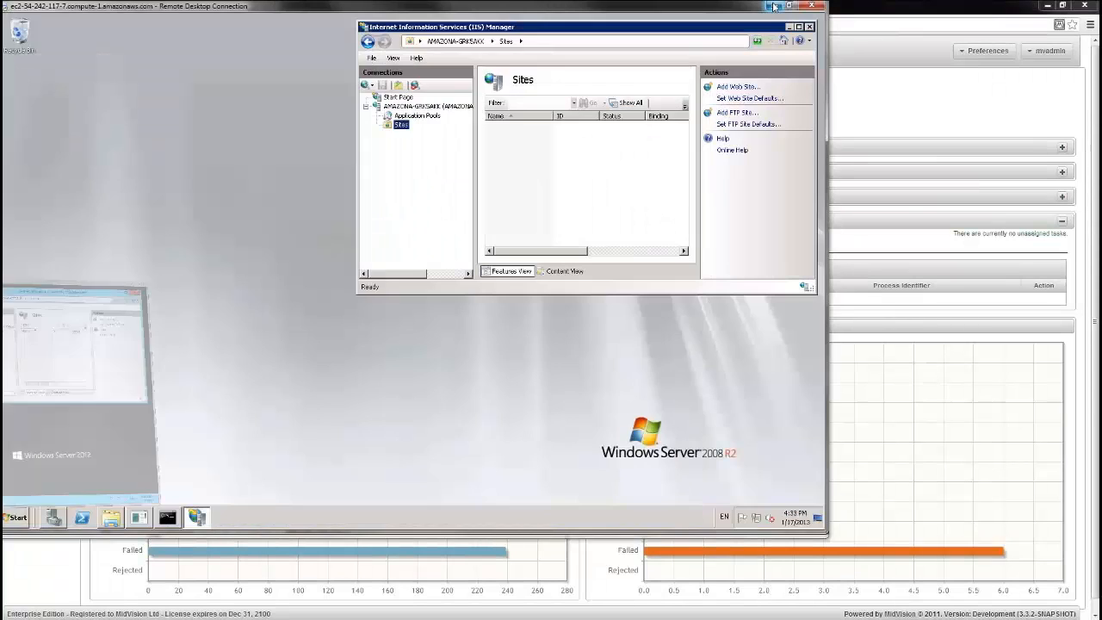
left_click(773, 6)
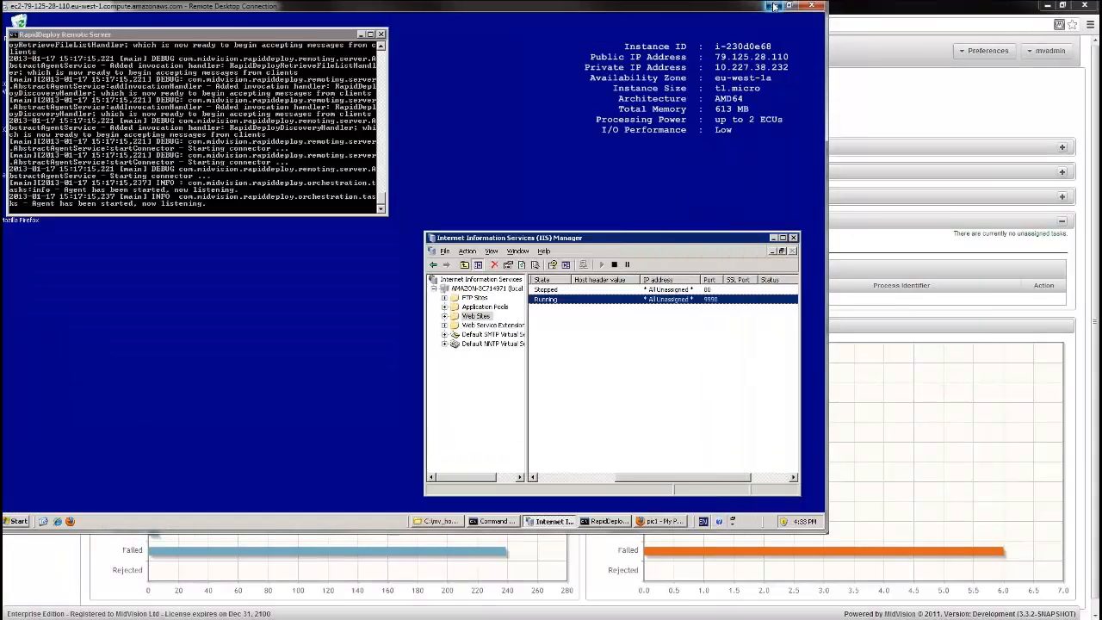
left_click(774, 6)
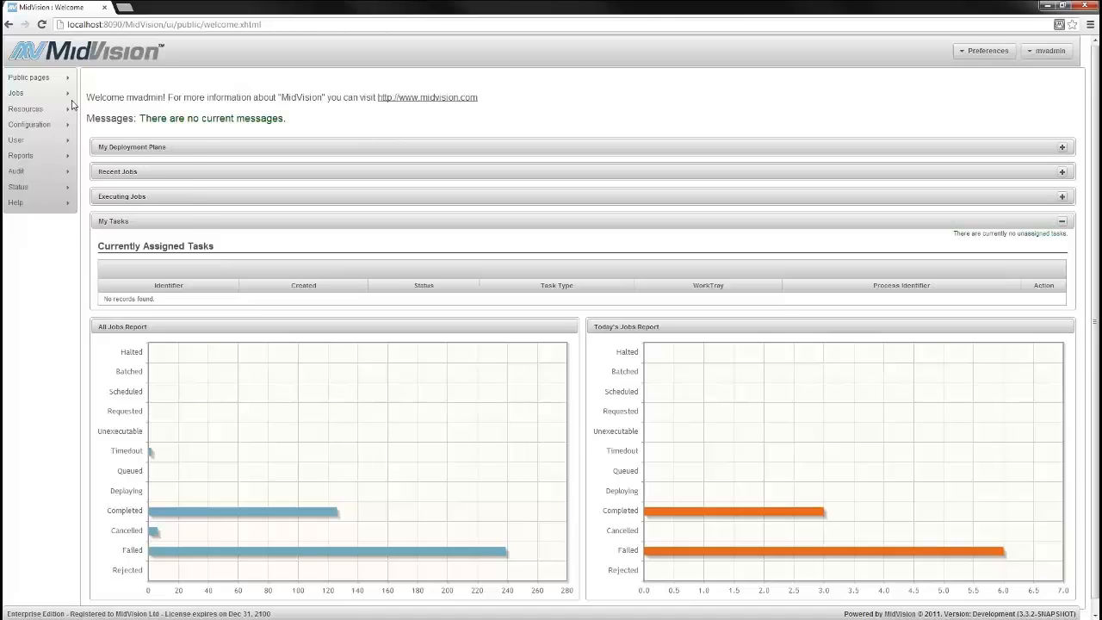
Open the IISDemo project's AWS_WIN2003R2_Server environment for editing and display its data dictionary
mouse_move(44, 128)
left_click(99, 127)
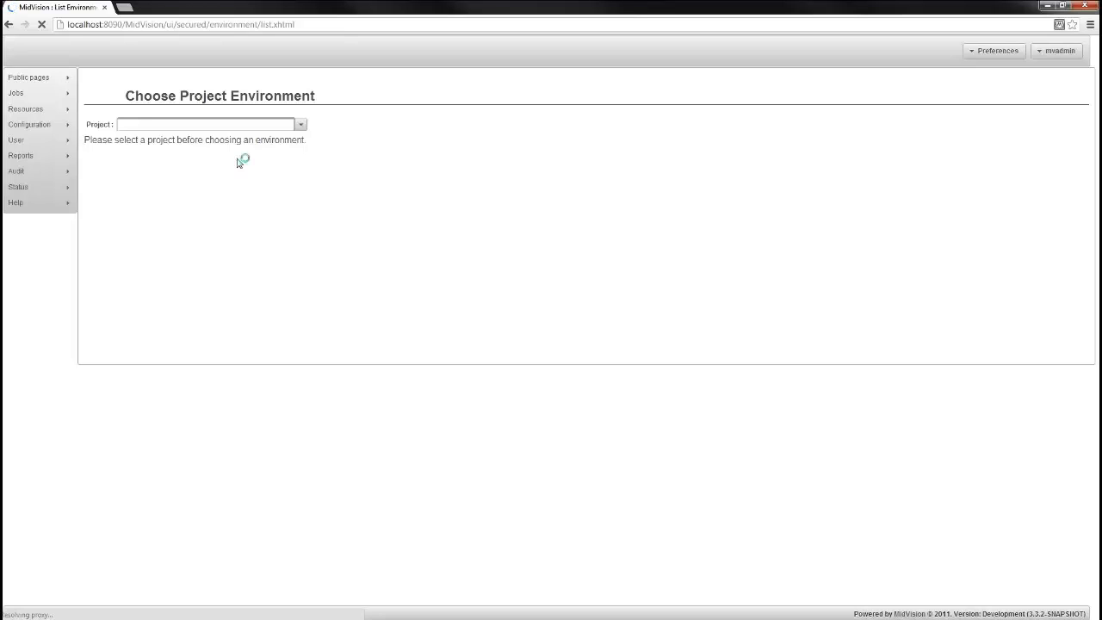
left_click(300, 126)
left_click(179, 143)
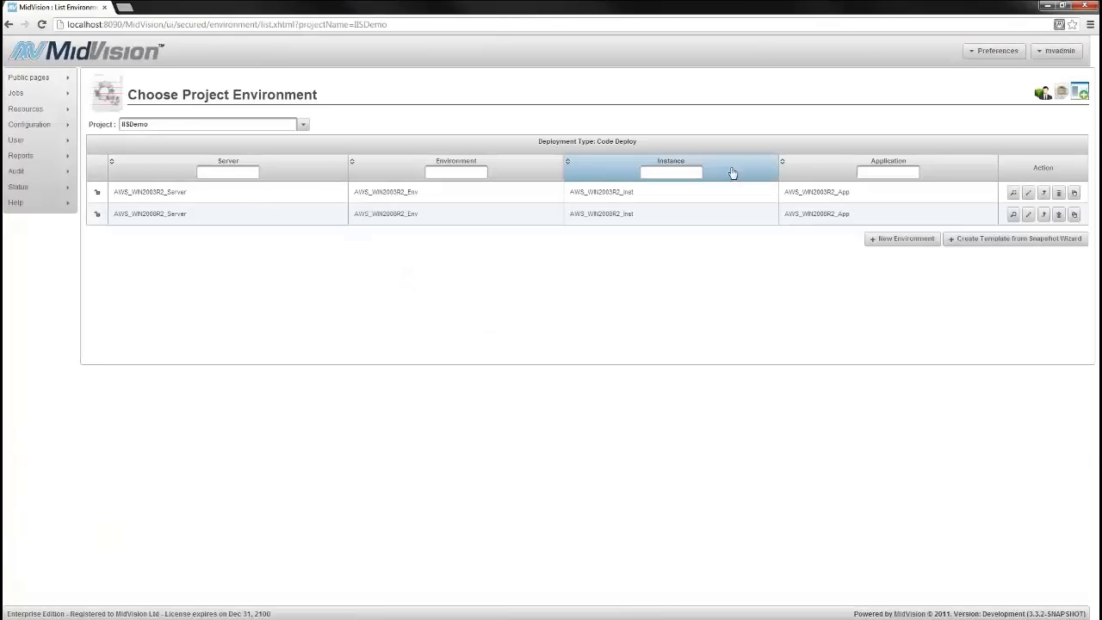
left_click(1028, 192)
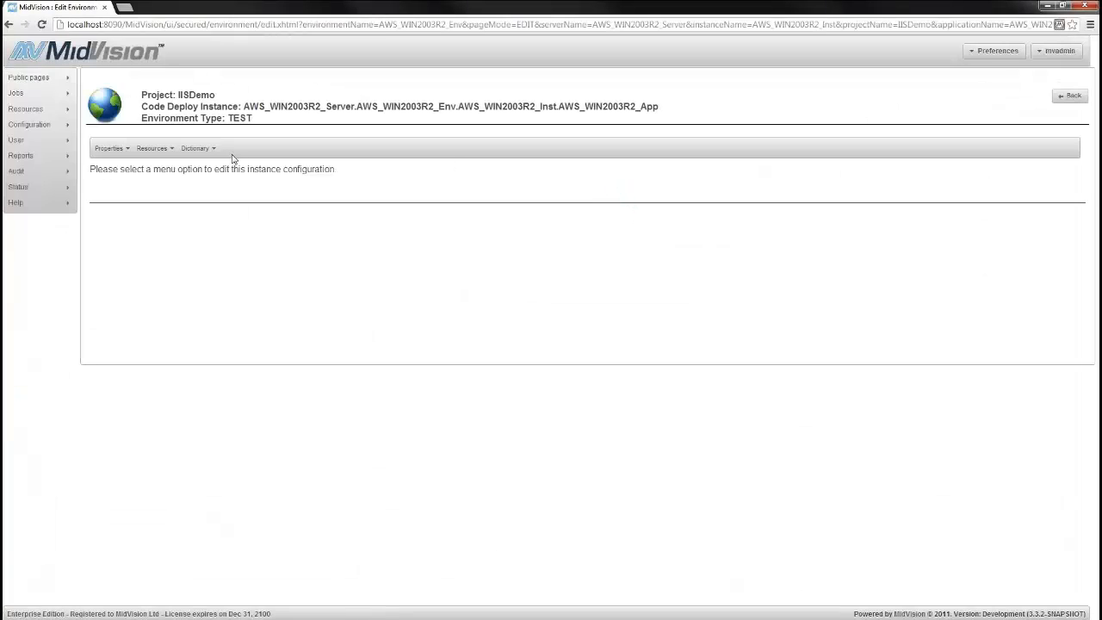
left_click(203, 149)
left_click(209, 166)
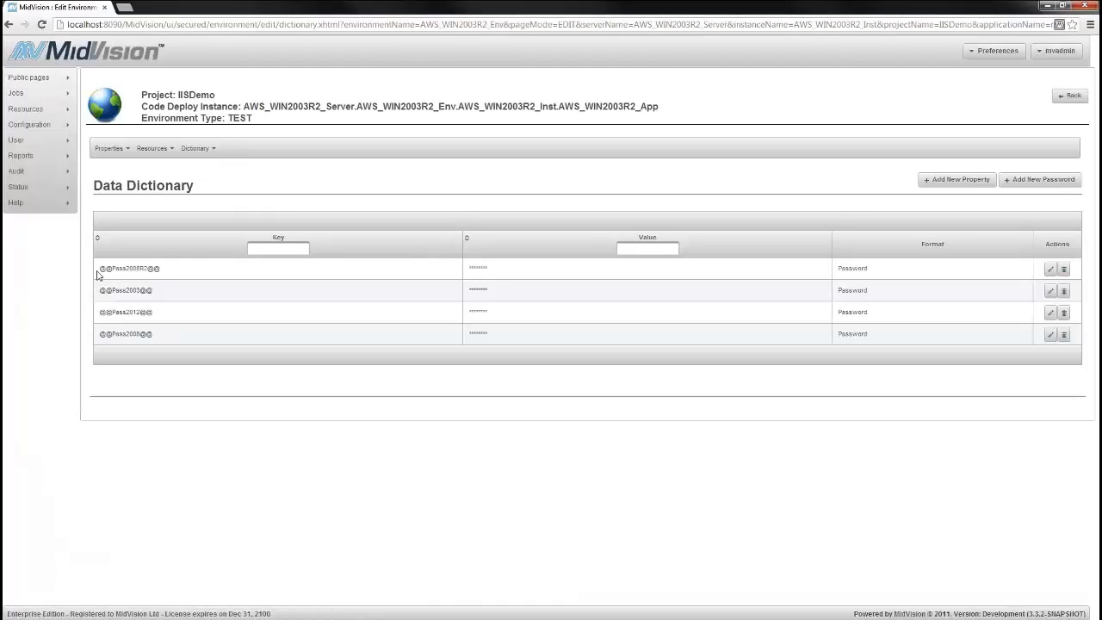
left_click_drag(100, 271, 168, 332)
left_click(169, 333)
left_click(957, 179)
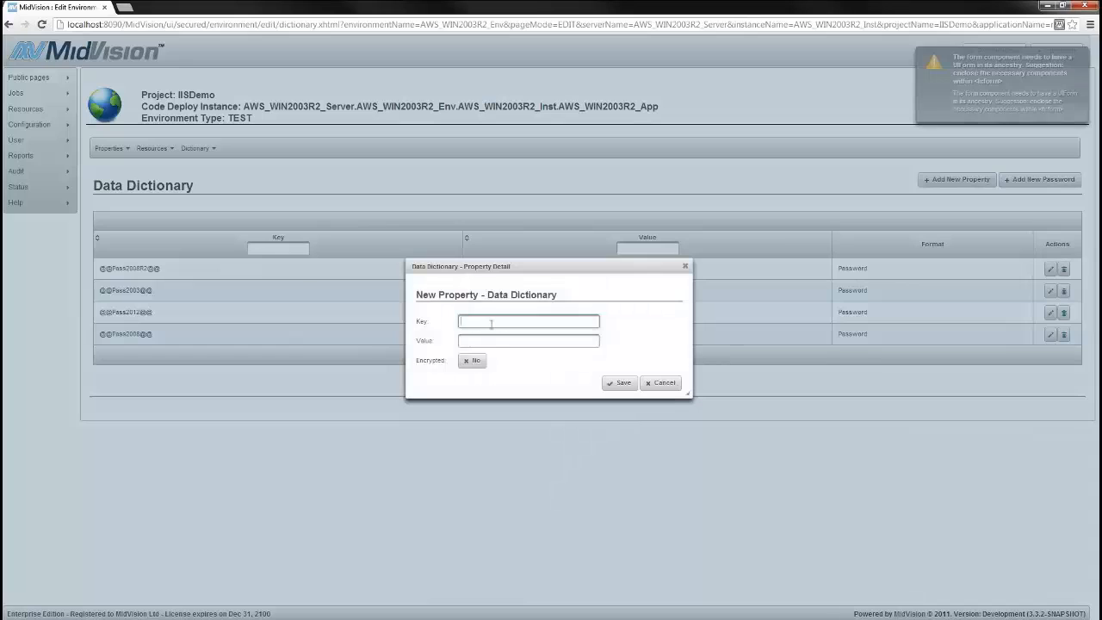
type("@@Server2003")
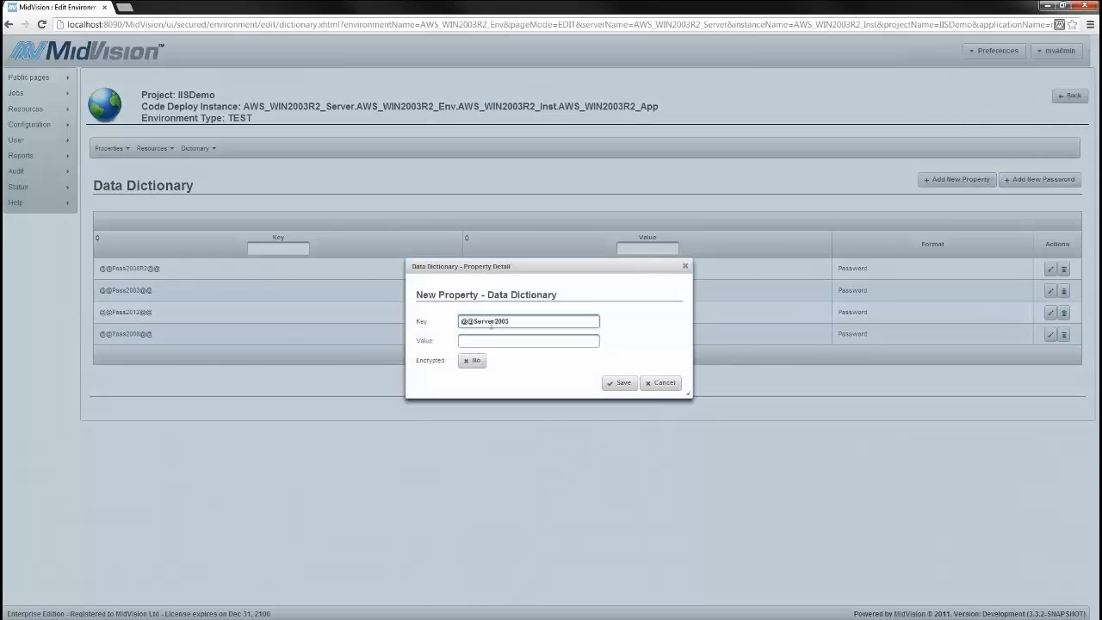
type("@@")
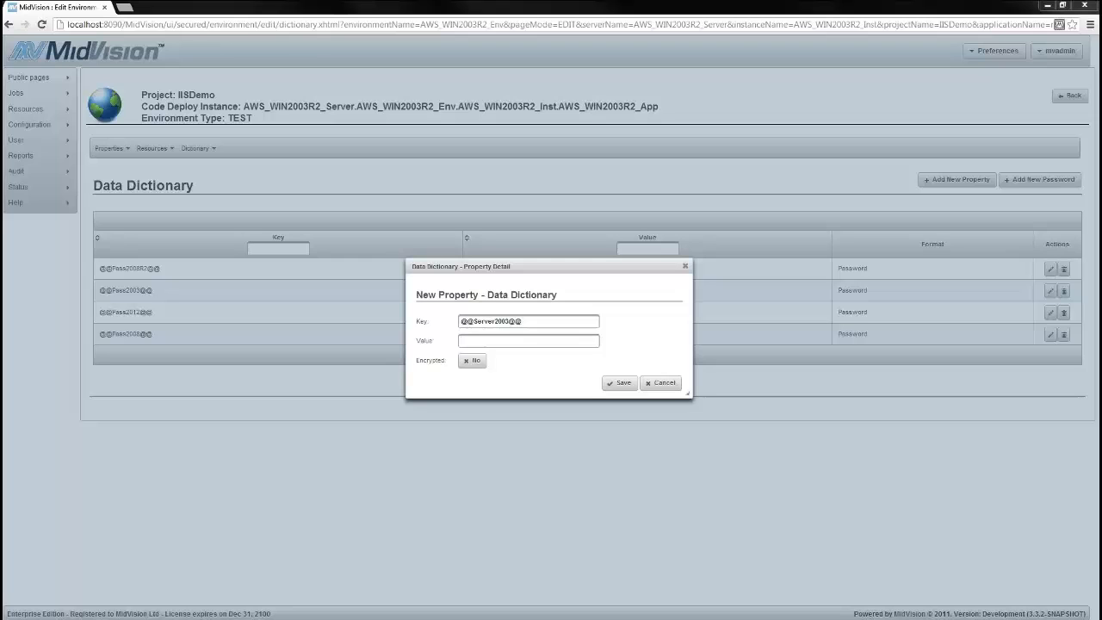
left_click(492, 340)
type("ec2-79-125-52-102.eu-west-1.compute.amazonaws.com:8081/MsDeployAgentServiceTest")
left_click(616, 382)
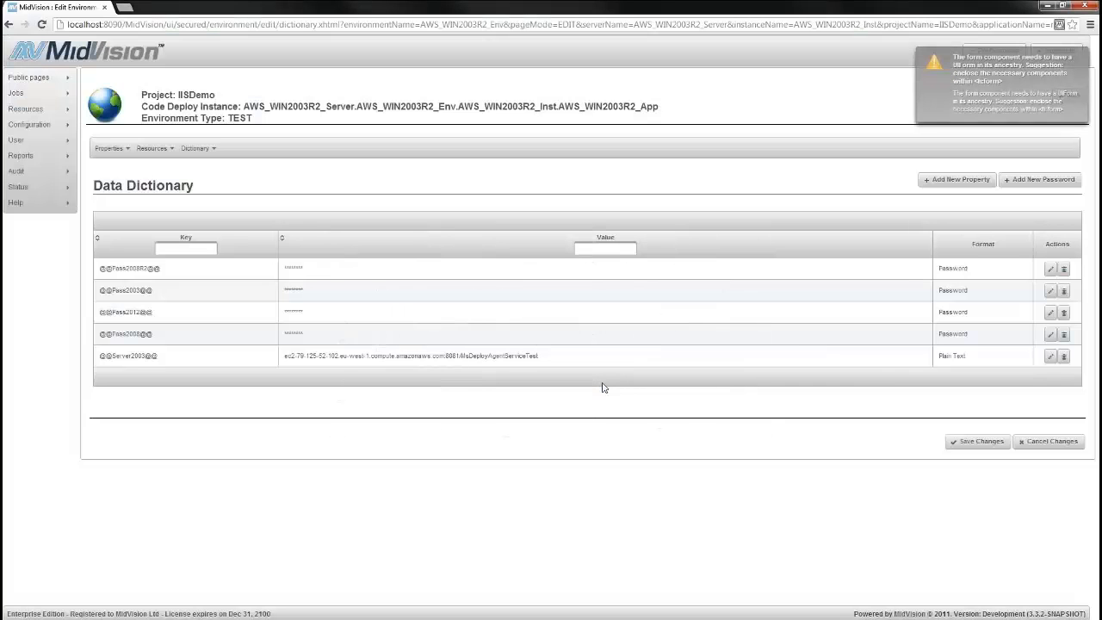
left_click(951, 180)
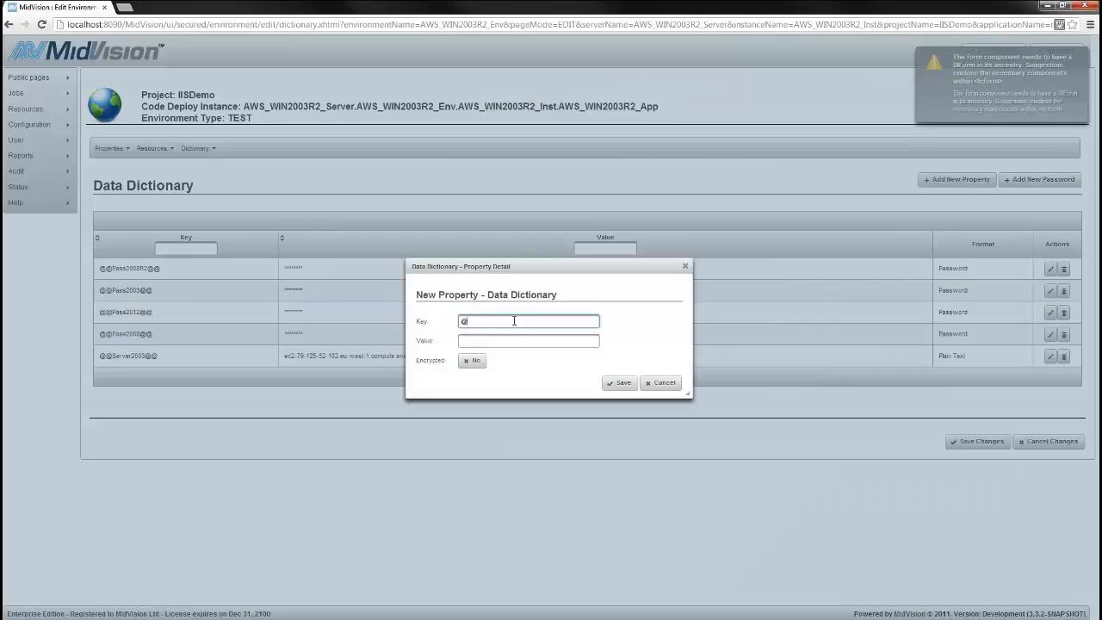
type("@@Server2008@@")
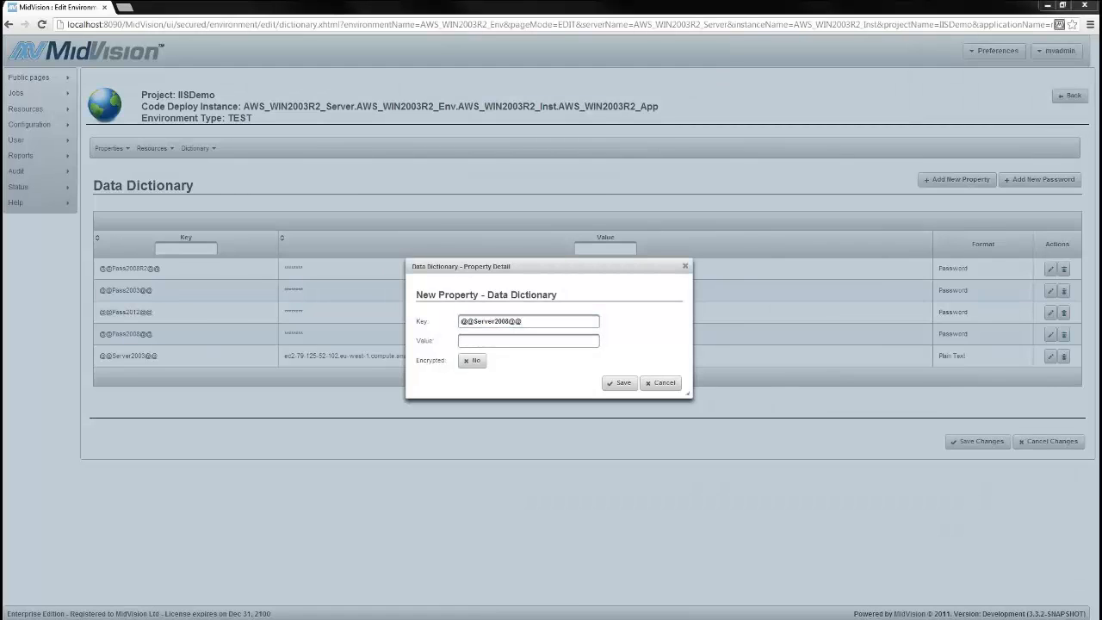
key("ctrl+v")
left_click(619, 382)
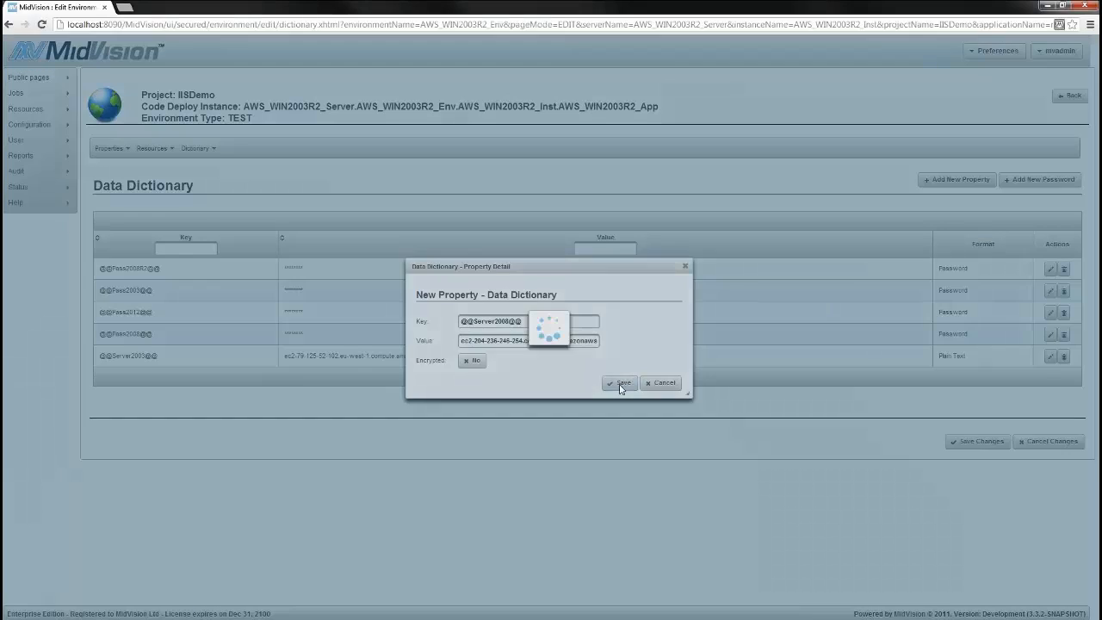
left_click(946, 176)
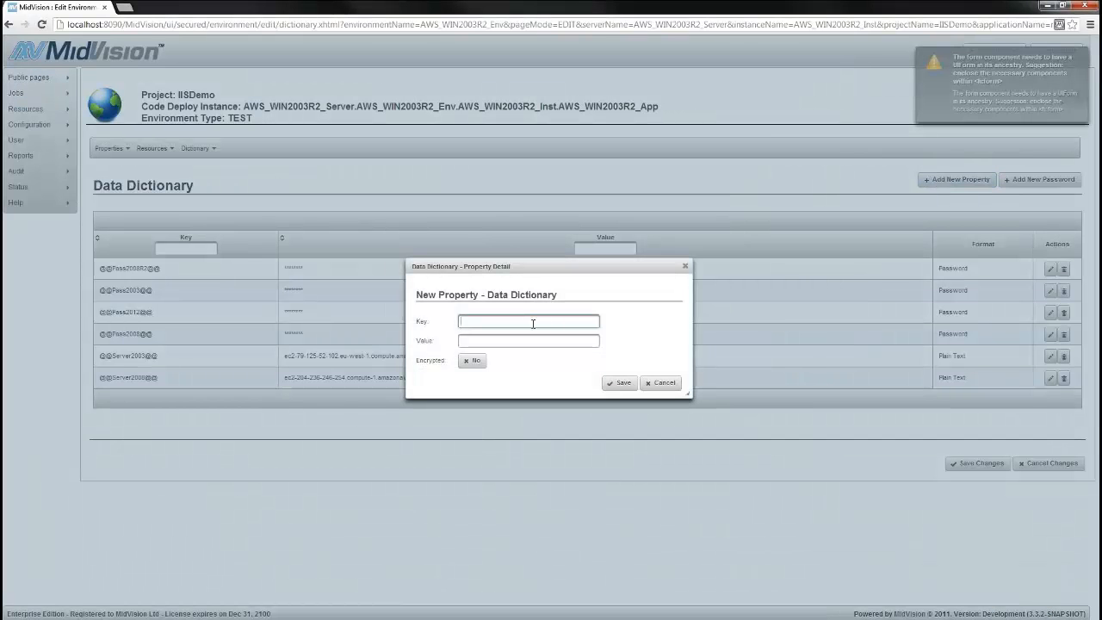
type("@@Server")
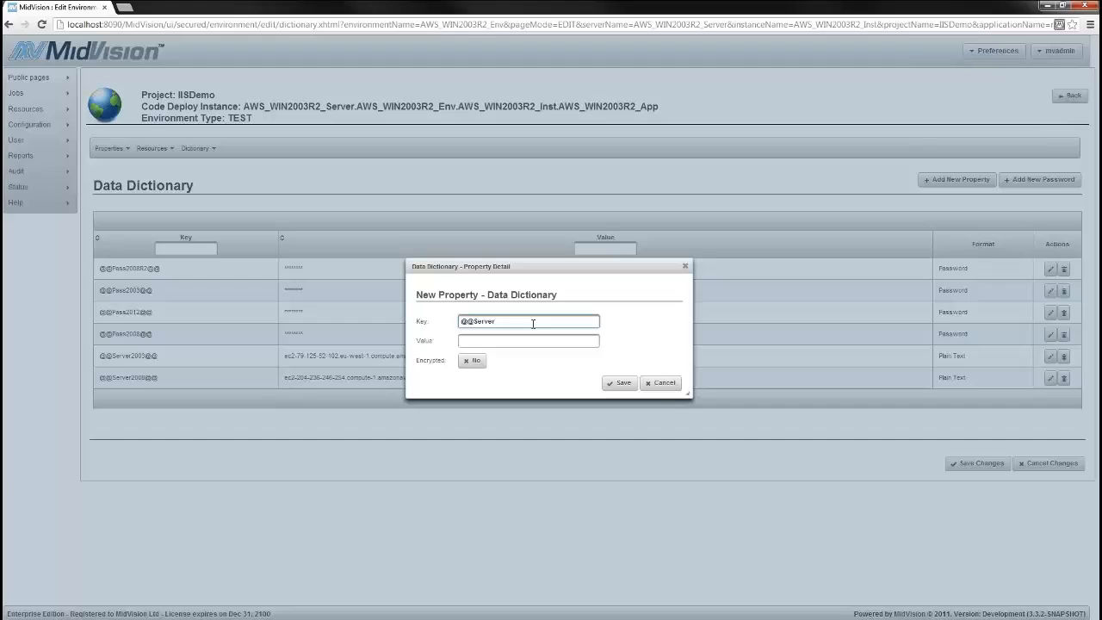
type("2008R2@@")
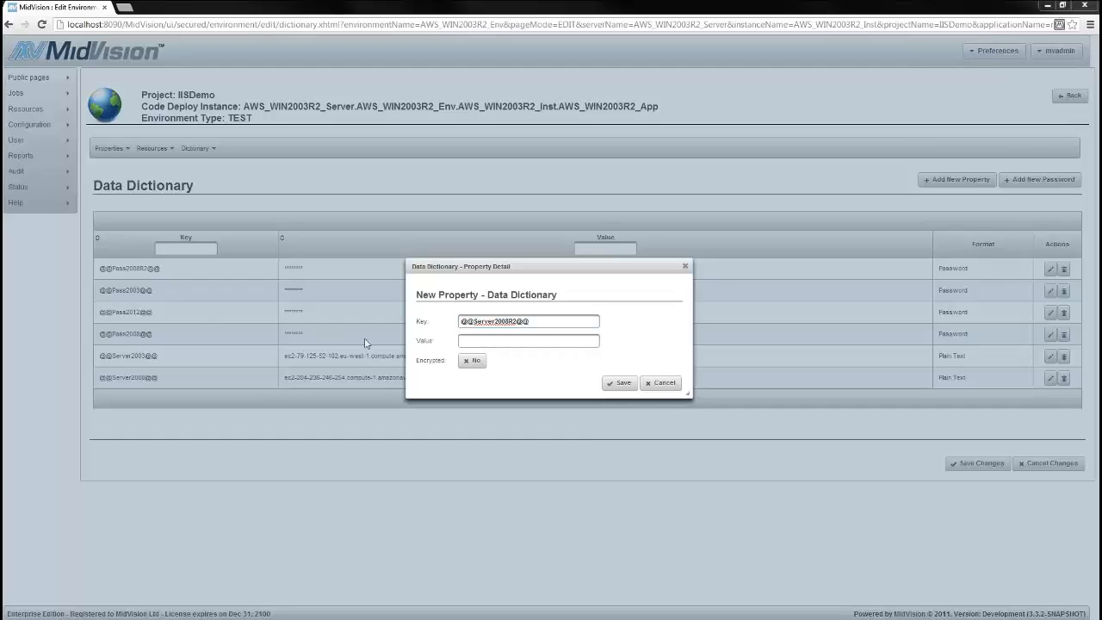
left_click(517, 341)
key("ctrl+v")
left_click(618, 384)
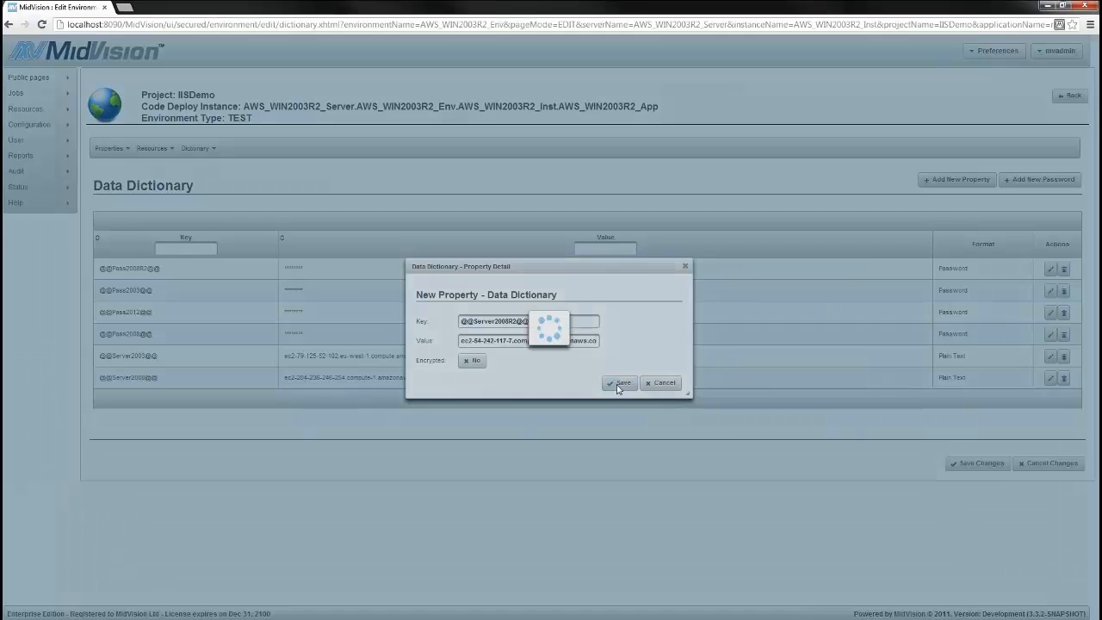
left_click(957, 179)
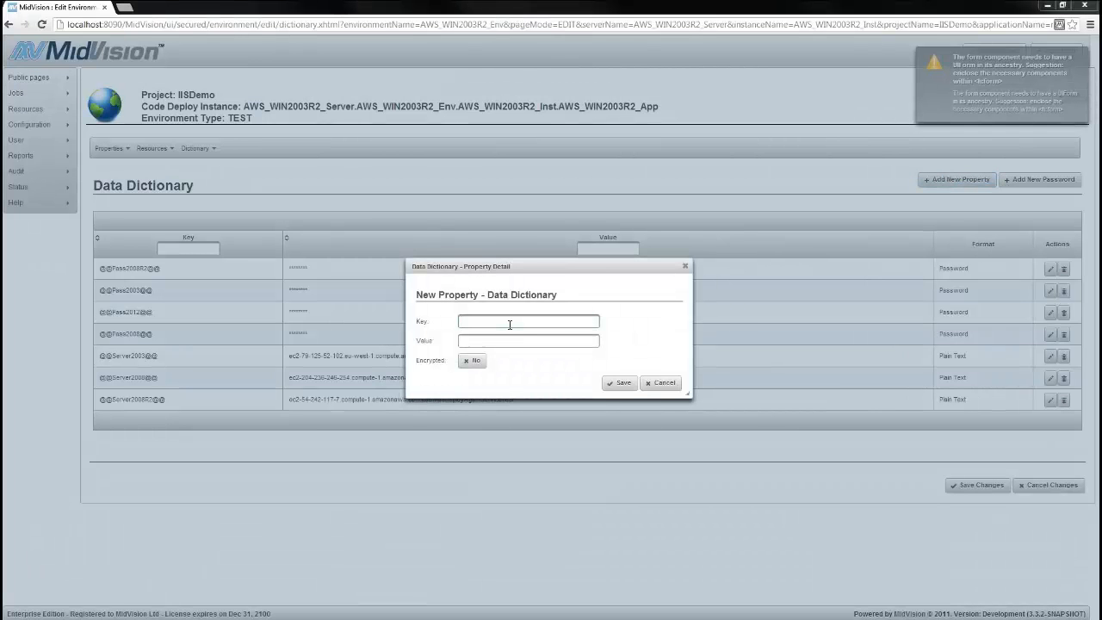
type("@@Serv")
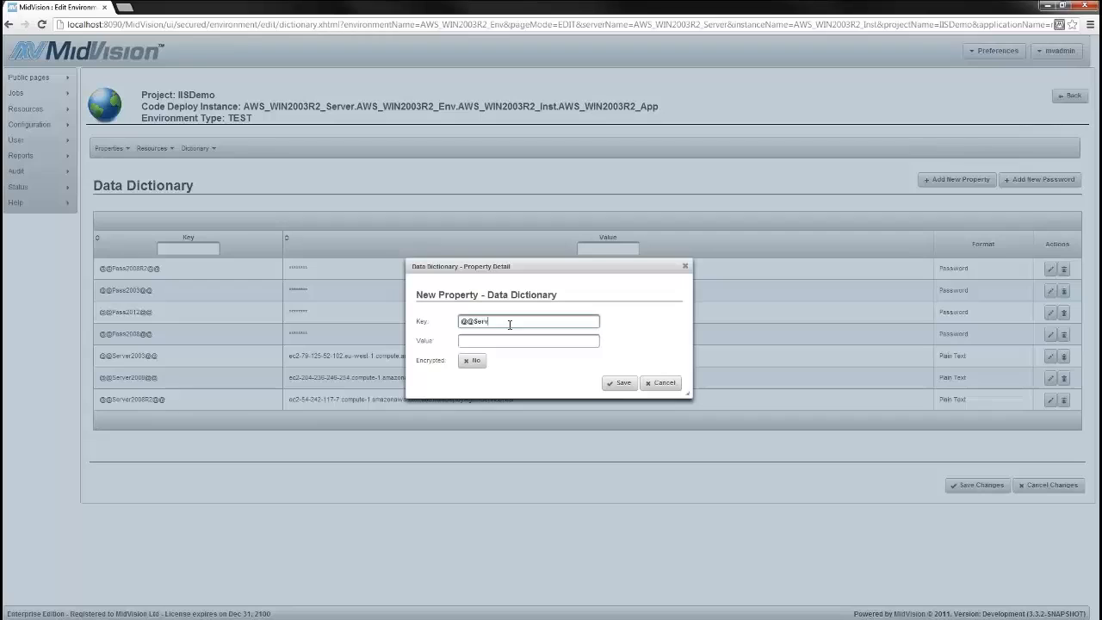
type("er2012@@")
left_click(520, 340)
type("ec2-23-20-253-126.compute-1.amazonaws.com:8081/MsDeployAgentServiceTest")
left_click(619, 382)
left_click(957, 179)
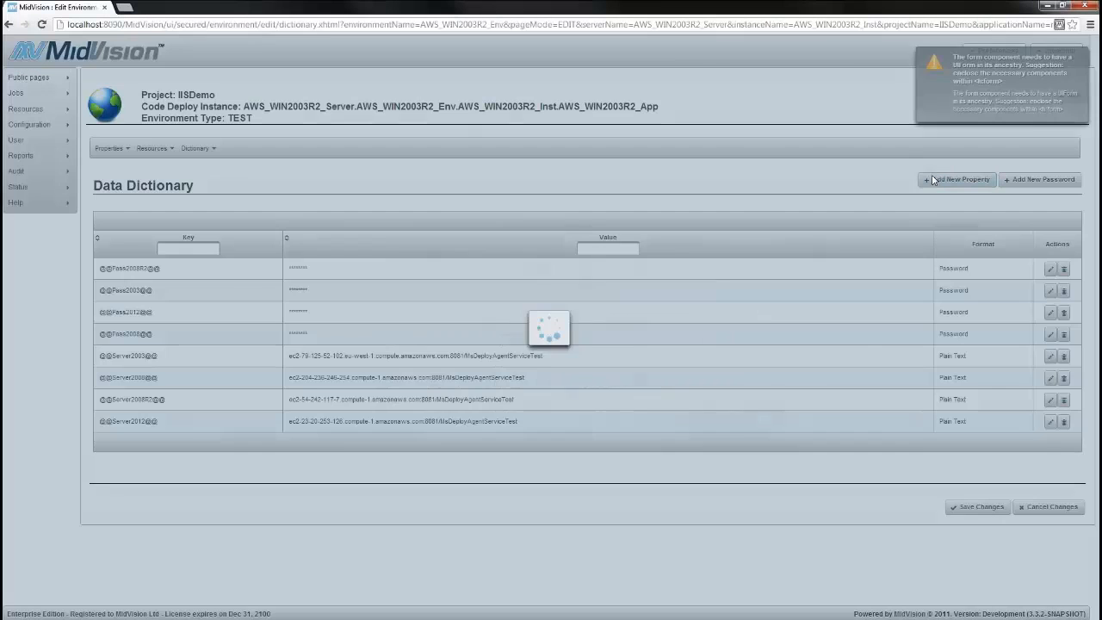
type("@@User")
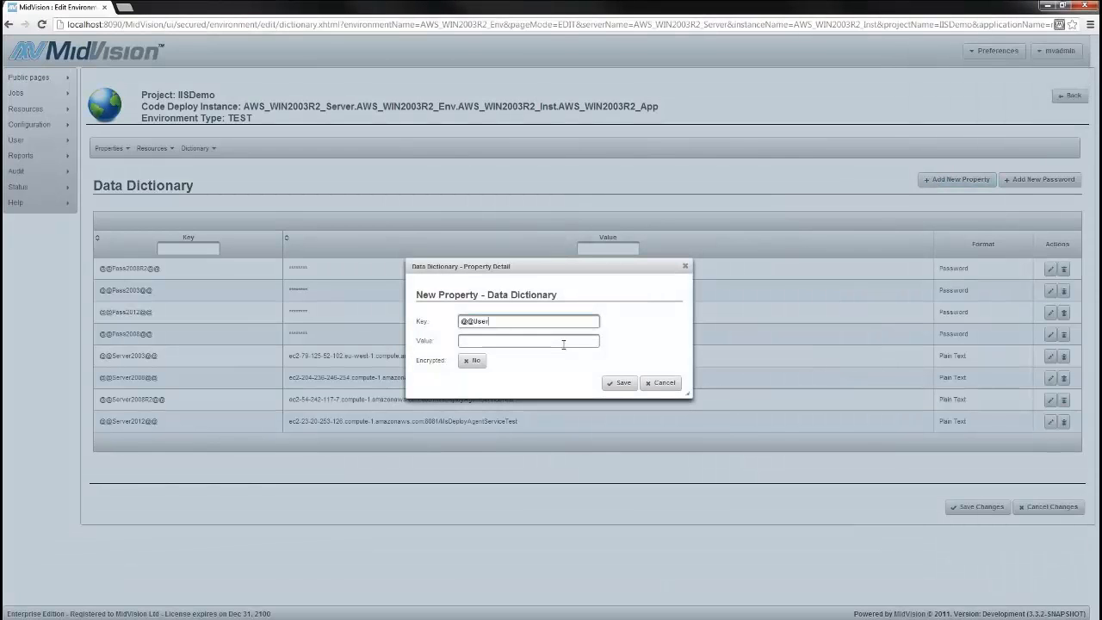
type("2003@@")
left_click(562, 344)
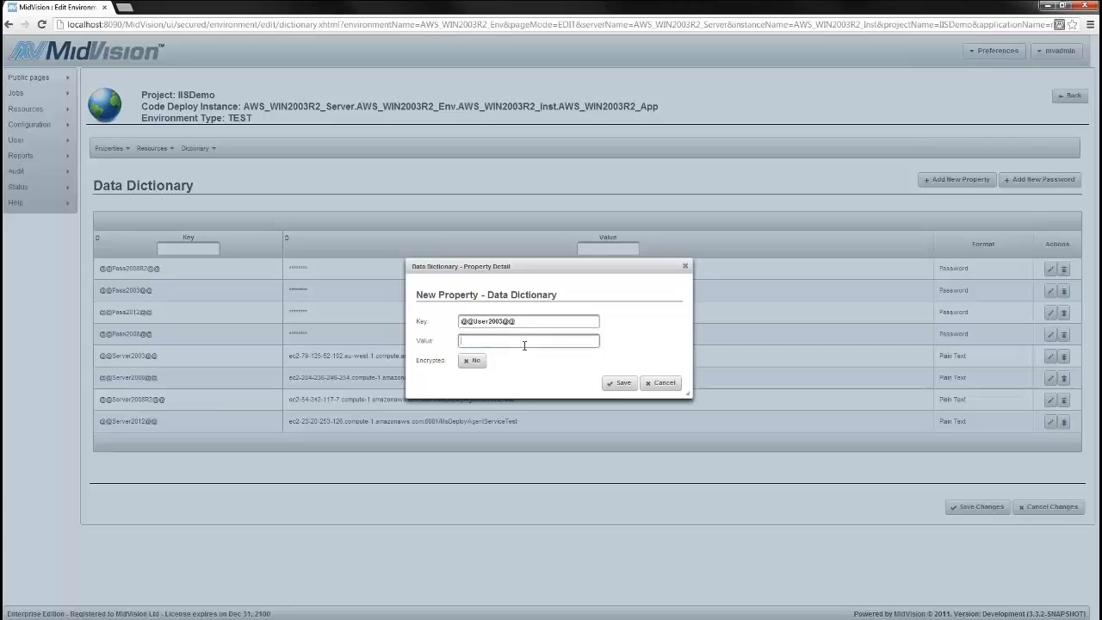
type("AMAZON-3C714971\\Administrator")
left_click(618, 382)
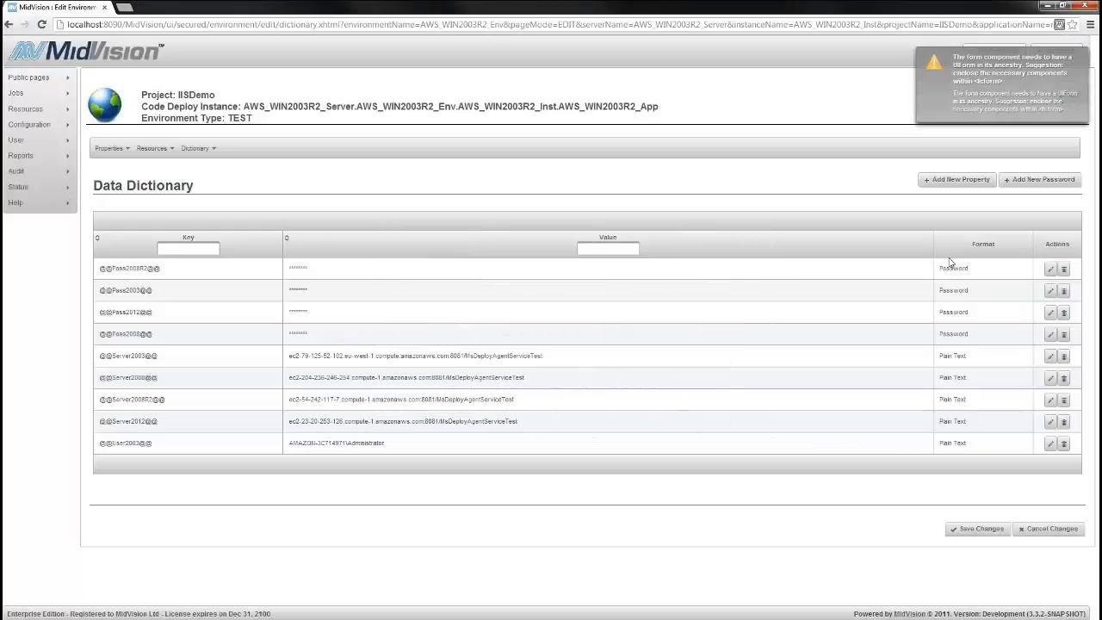
left_click(957, 179)
type("@@User2008")
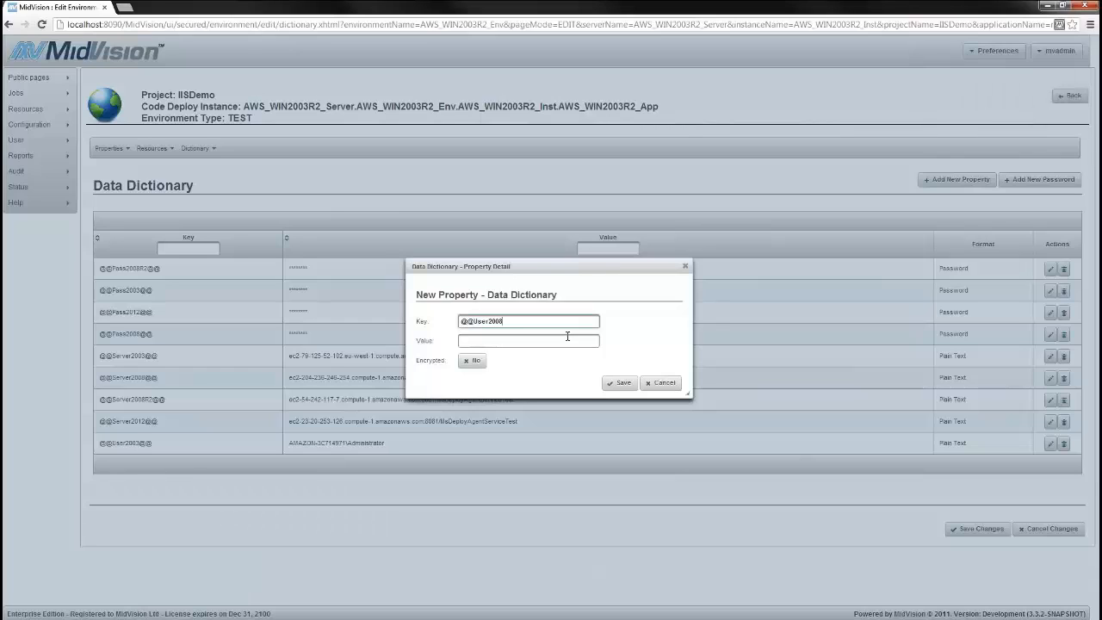
type("@@")
key("Tab")
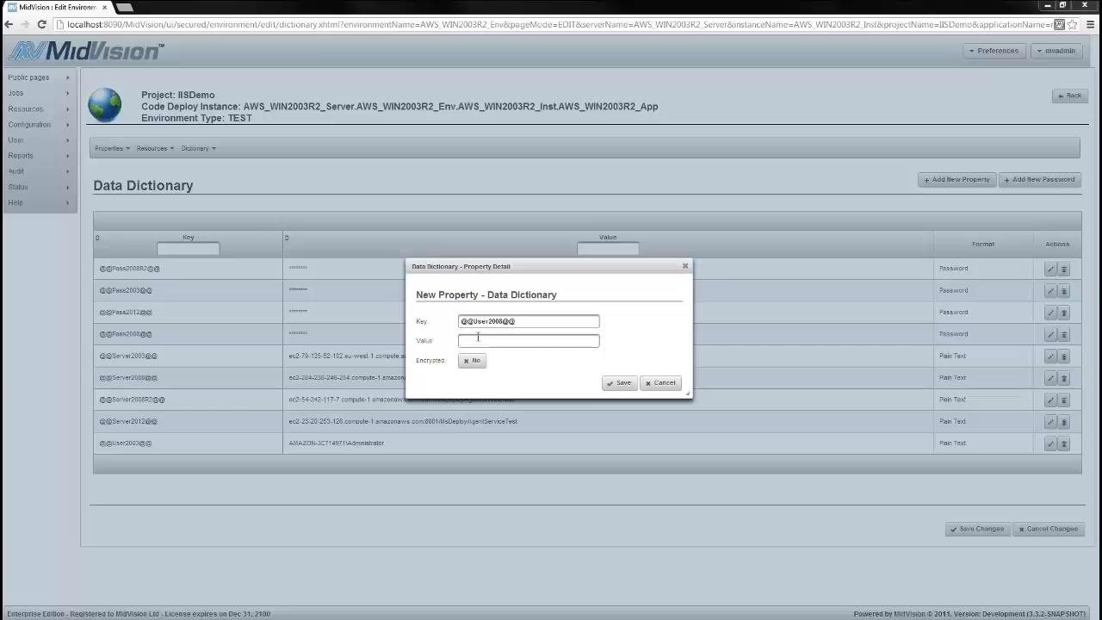
type("EC2AMAZ-LUP9GMB\\Administrator")
left_click(629, 384)
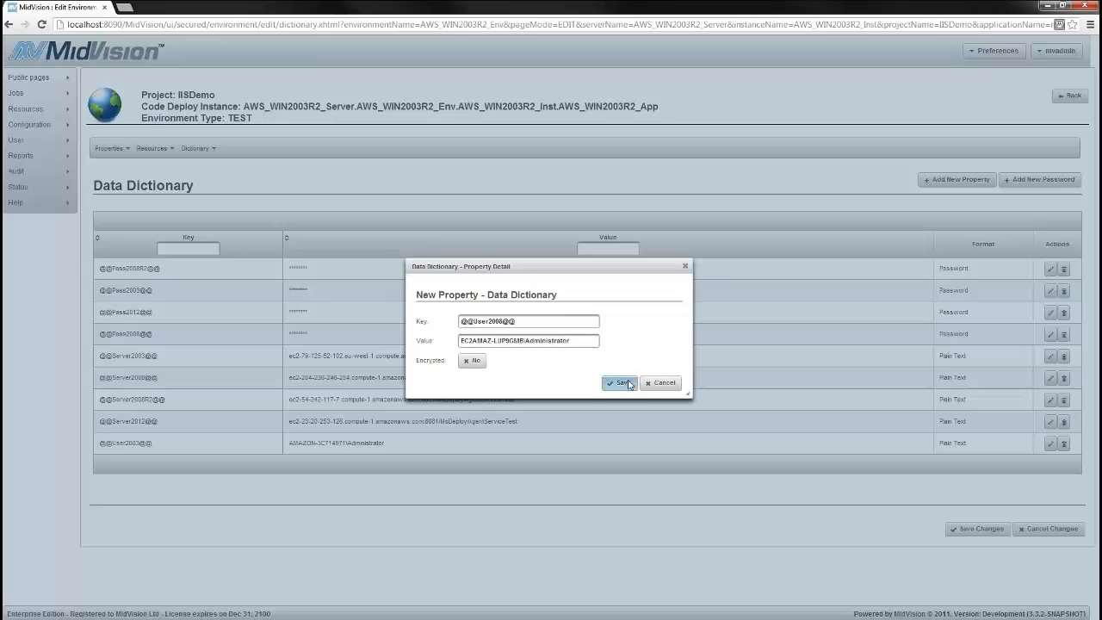
left_click(955, 180)
type("@@")
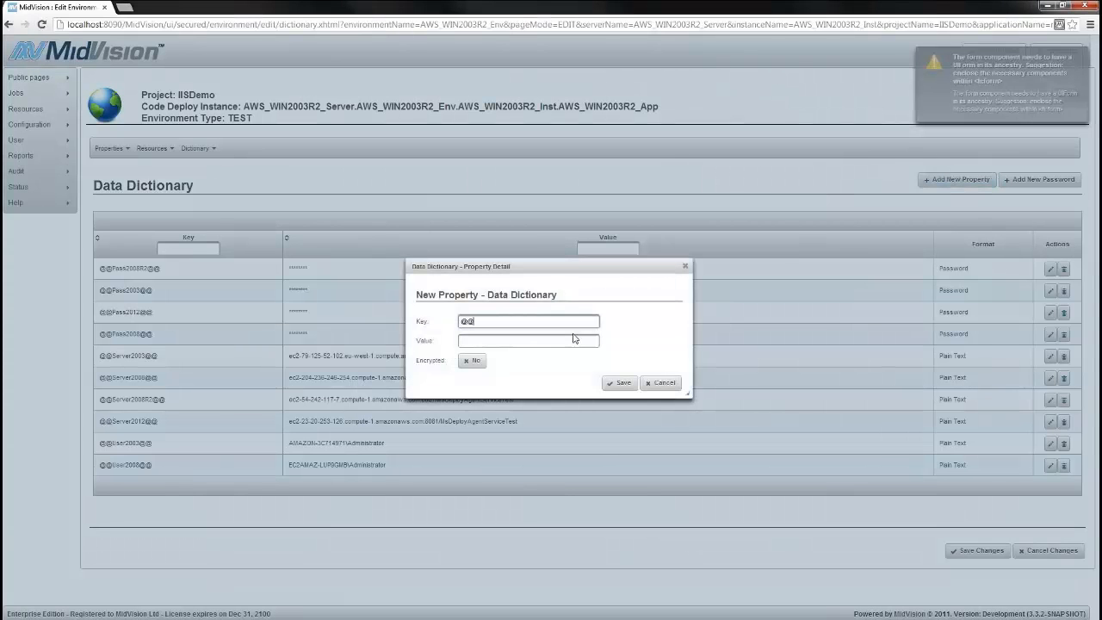
type("User2008R2")
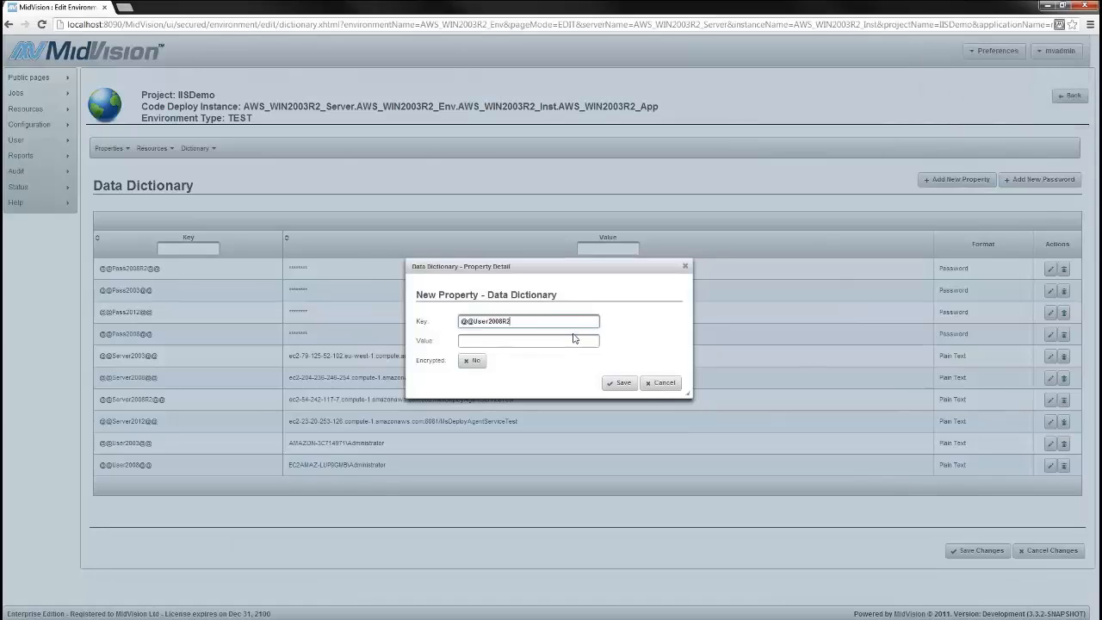
type("@@")
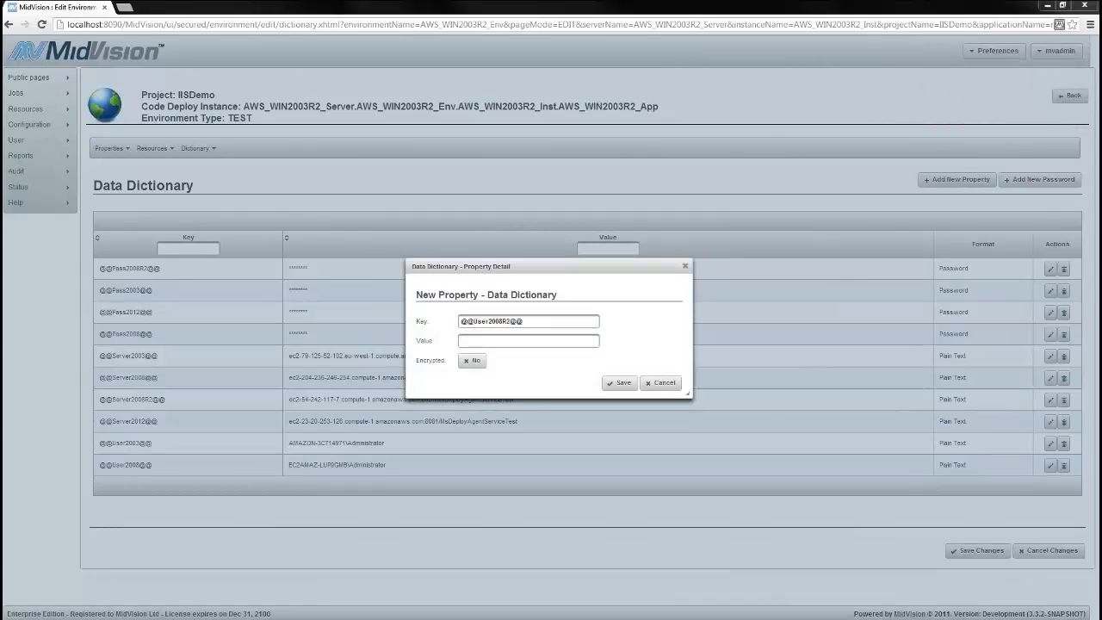
left_click(492, 341)
type("AMAZON-GRK5AKK\\Administrator")
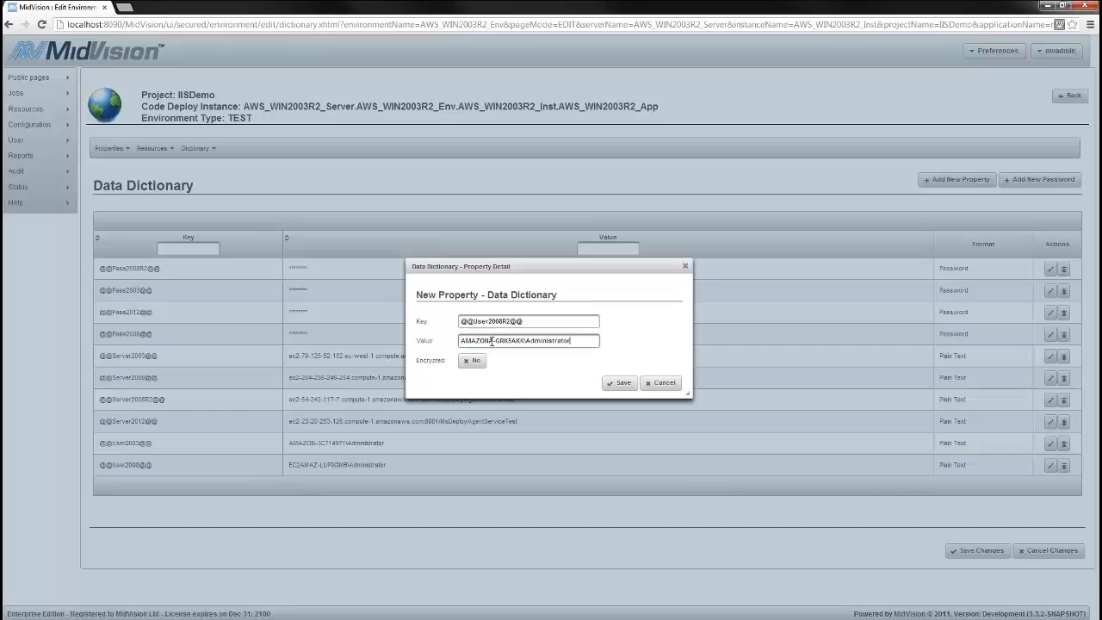
left_click(620, 382)
left_click(948, 182)
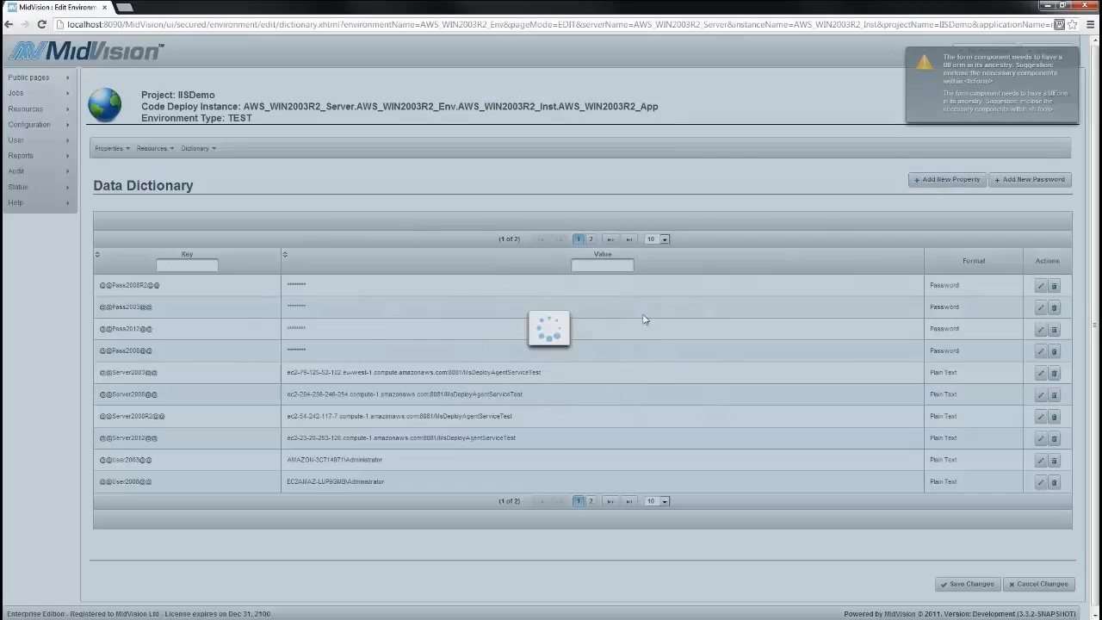
type("@@User2012@@")
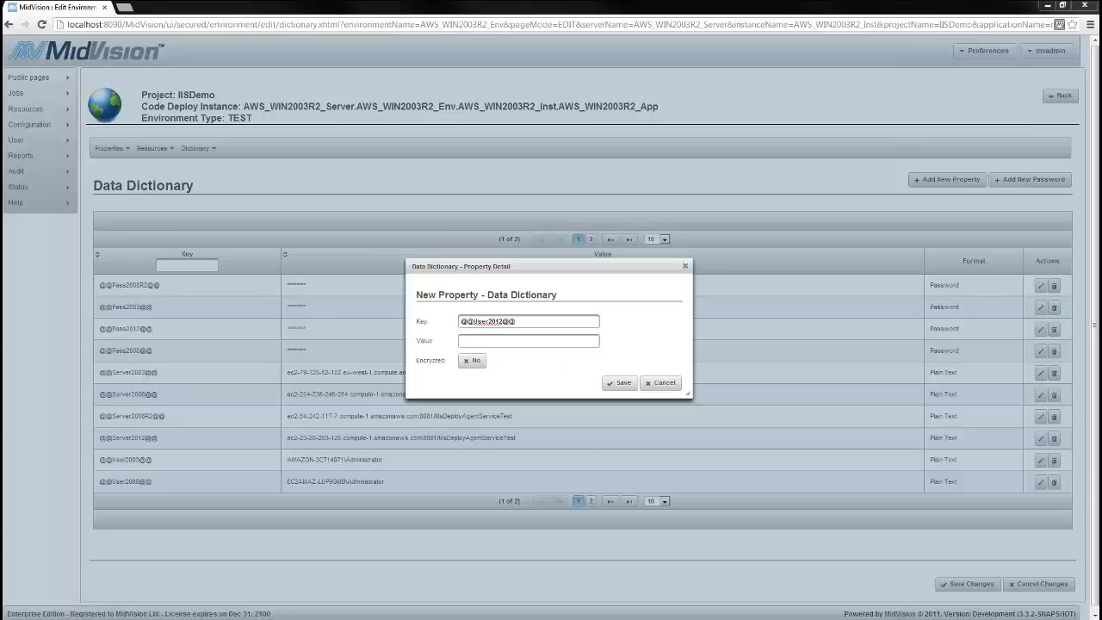
left_click(519, 340)
key("ctrl+v")
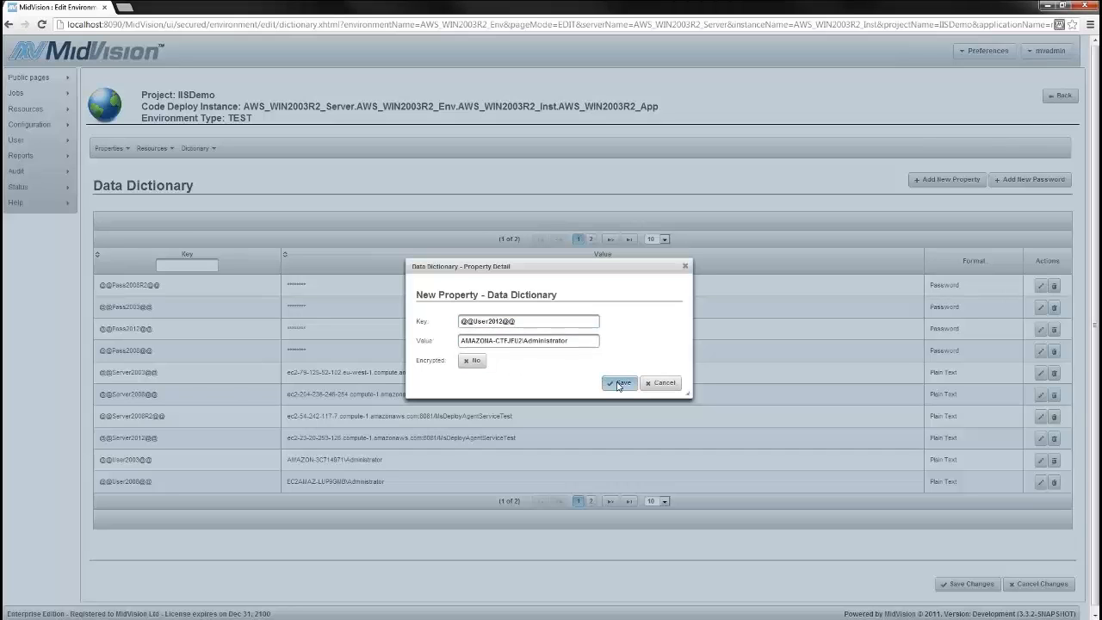
left_click(620, 382)
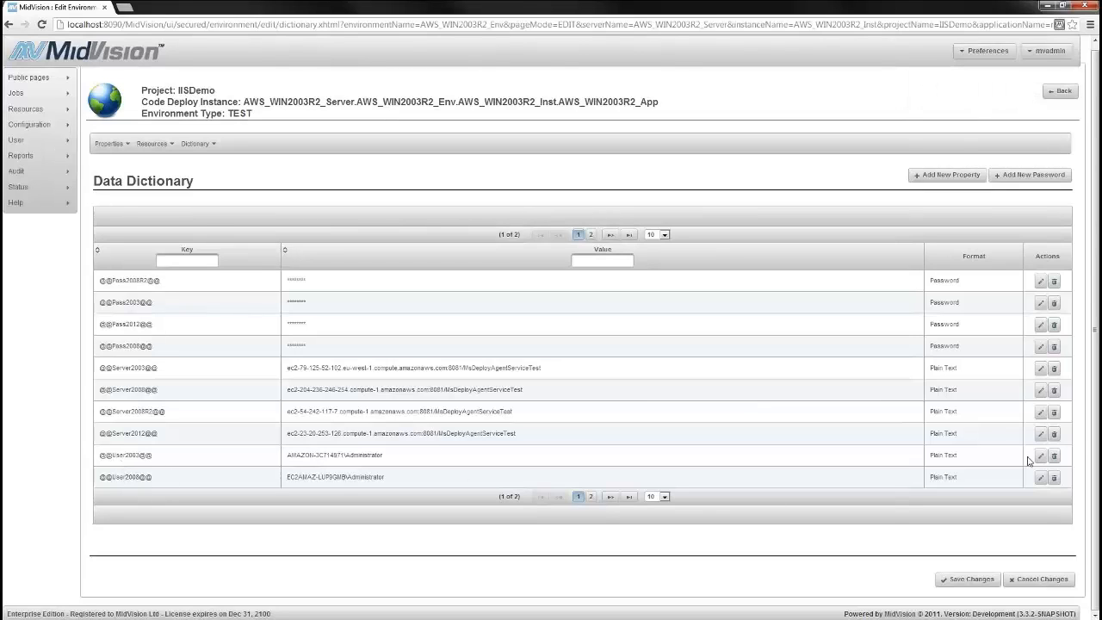
Review the paged data dictionary entries and save the environment's dictionary changes
left_click(590, 499)
left_click(579, 329)
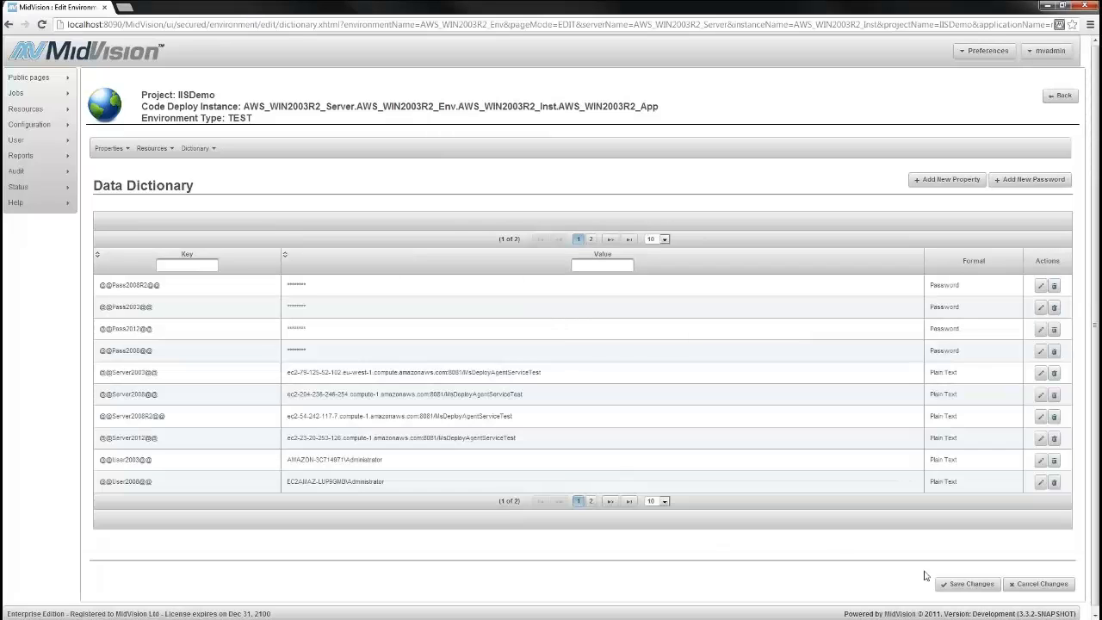
left_click(950, 584)
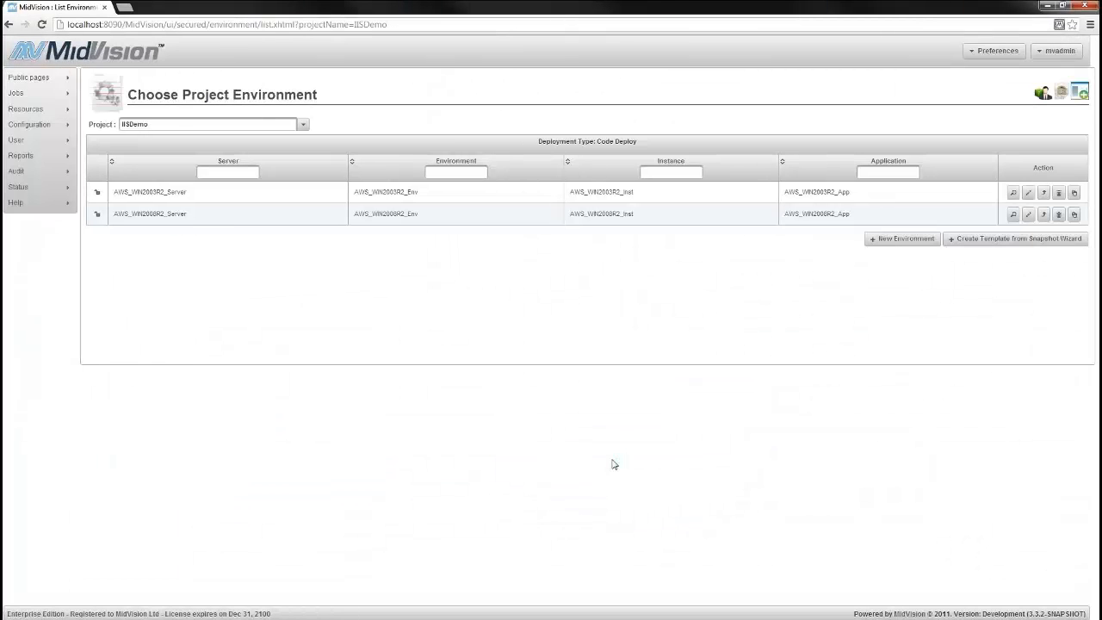
Open the IISDemo project for editing and show its orchestration tasks
mouse_move(54, 109)
left_click(96, 111)
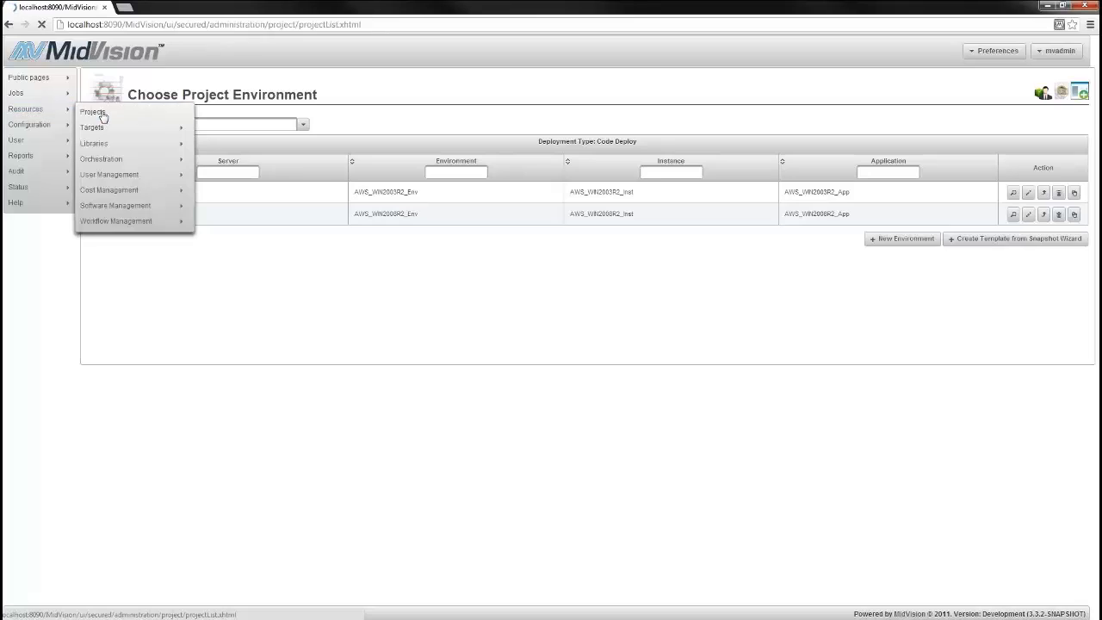
left_click(1042, 182)
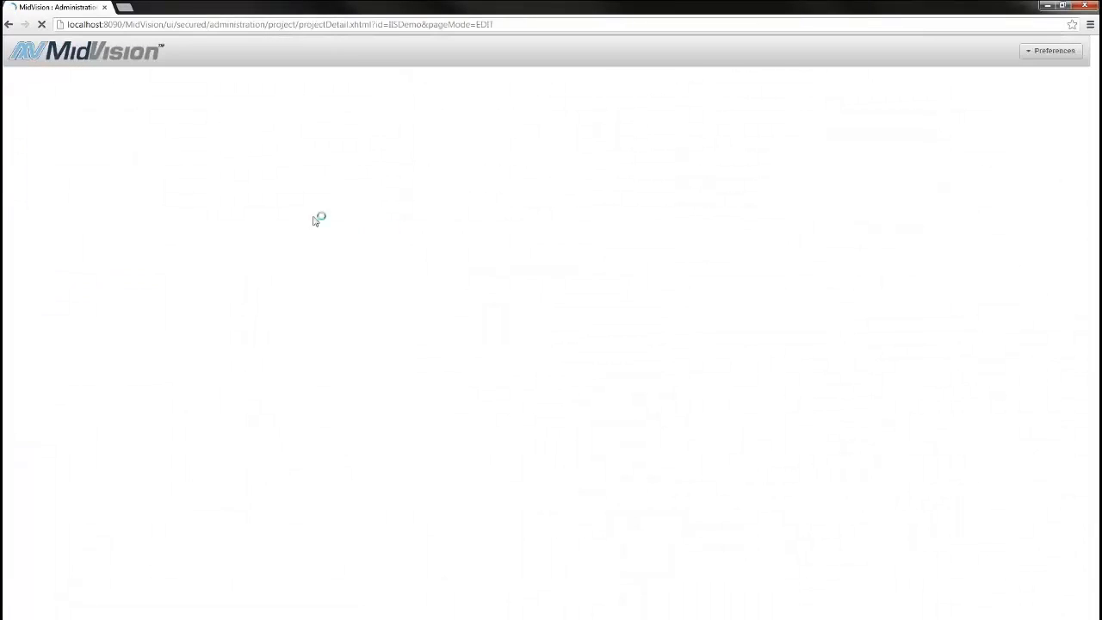
left_click(160, 129)
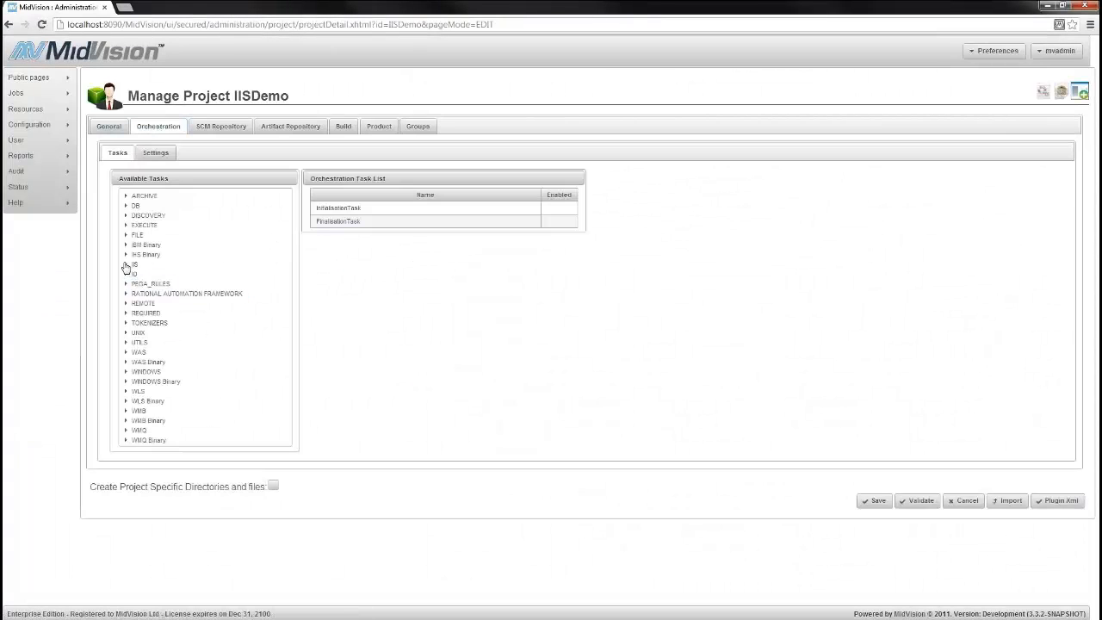
Add the IIS SynchronizeTask between InitialisationTask and FinalisationTask and name it SynchronizeTasktoWin2003
left_click(126, 264)
scroll(136, 298, "down", 2)
left_click_drag(261, 457, 361, 110)
left_click_drag(193, 457, 377, 114)
type("to")
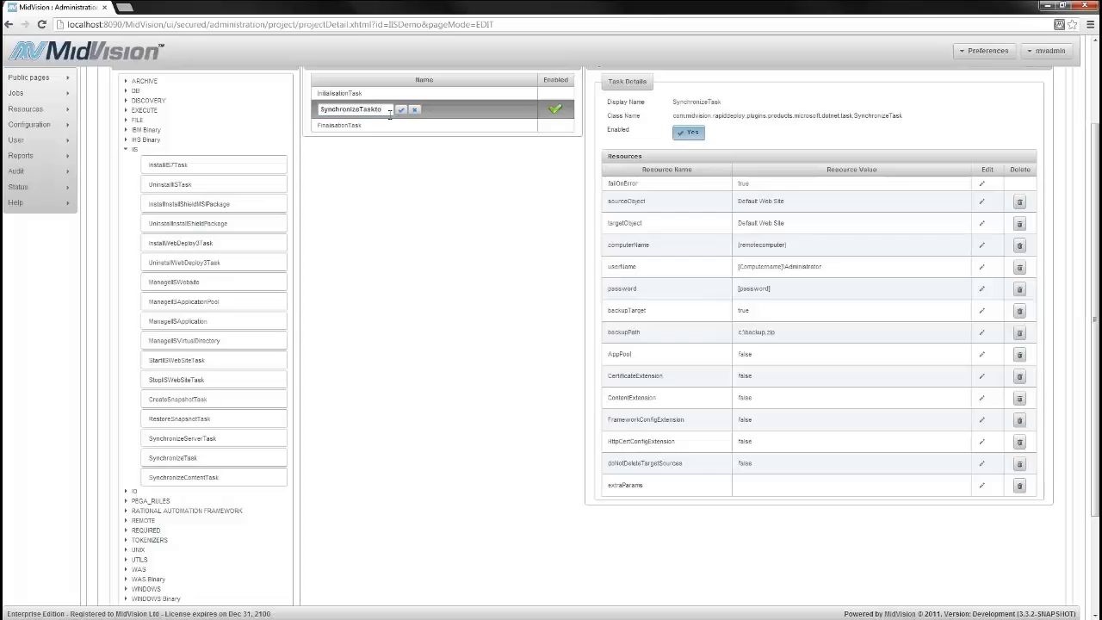
type("Win2003")
left_click(402, 110)
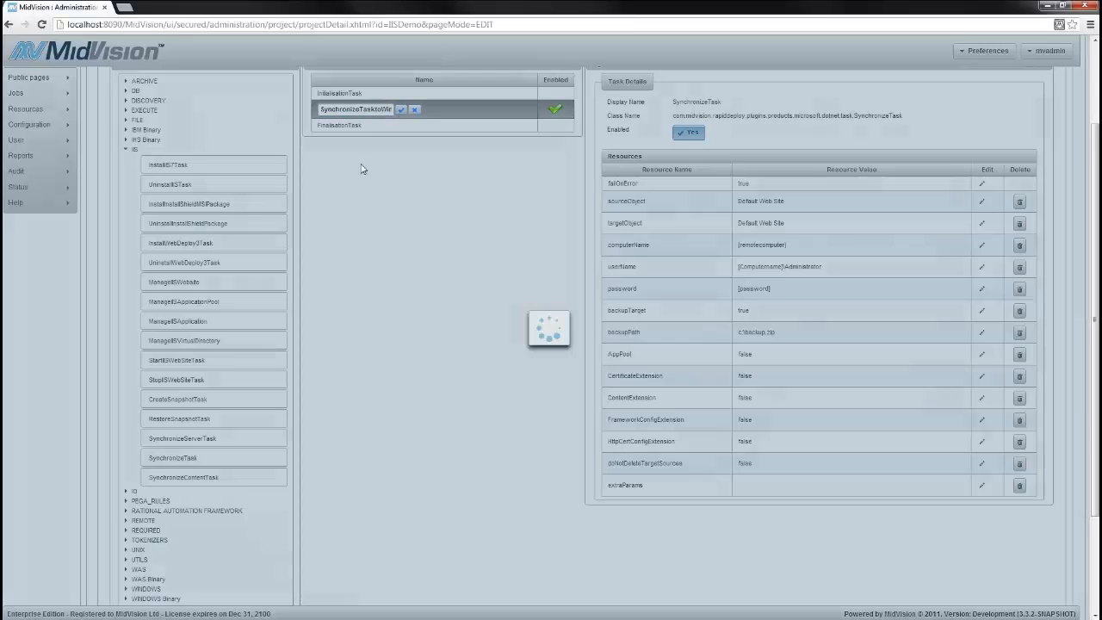
Add a second SynchronizeTask below the Win2003 one and name it SynchronizeTasktoWin2008
left_click_drag(176, 457, 390, 119)
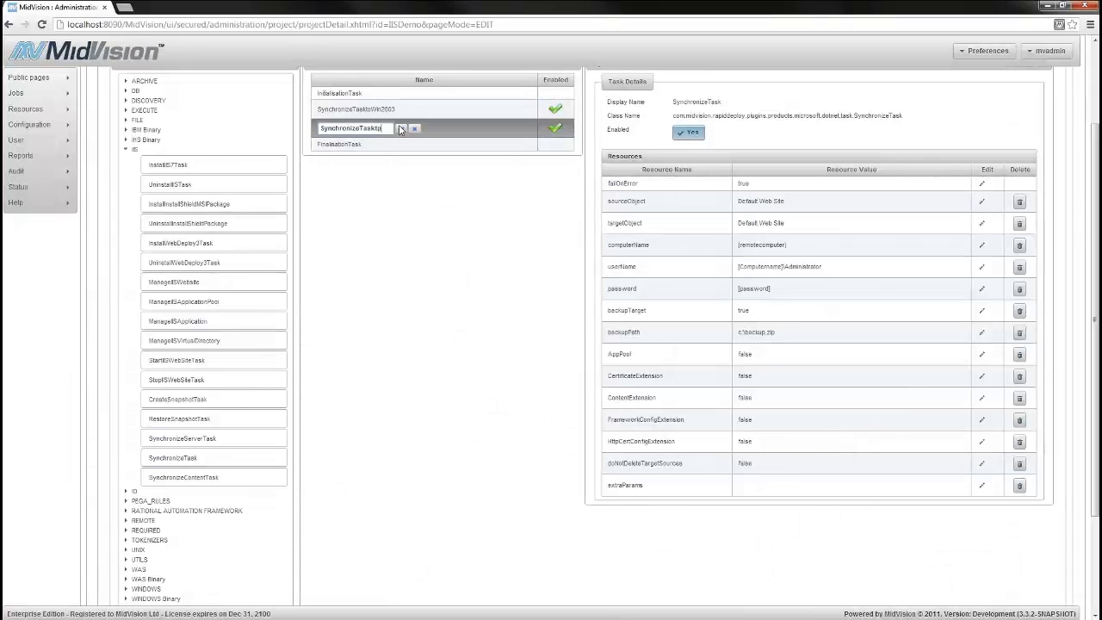
type("toWin2008")
left_click(400, 129)
Add a third SynchronizeTask below the Win2008 one and name it SynchronizeTasktoWin2008R2
left_click_drag(172, 457, 376, 151)
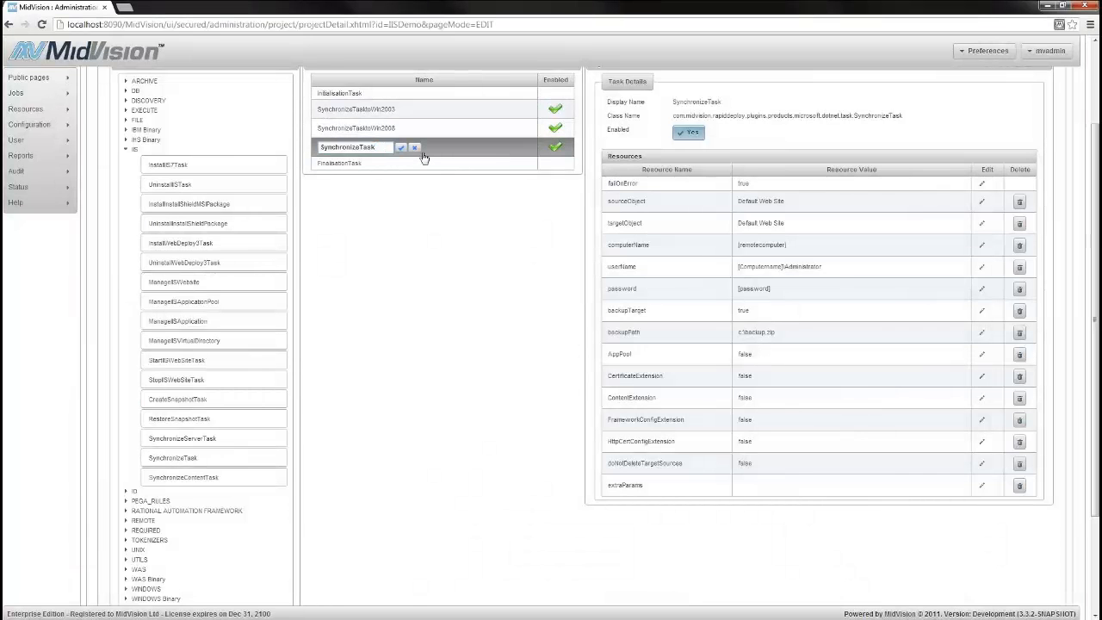
type("toWin2008R2")
left_click(401, 149)
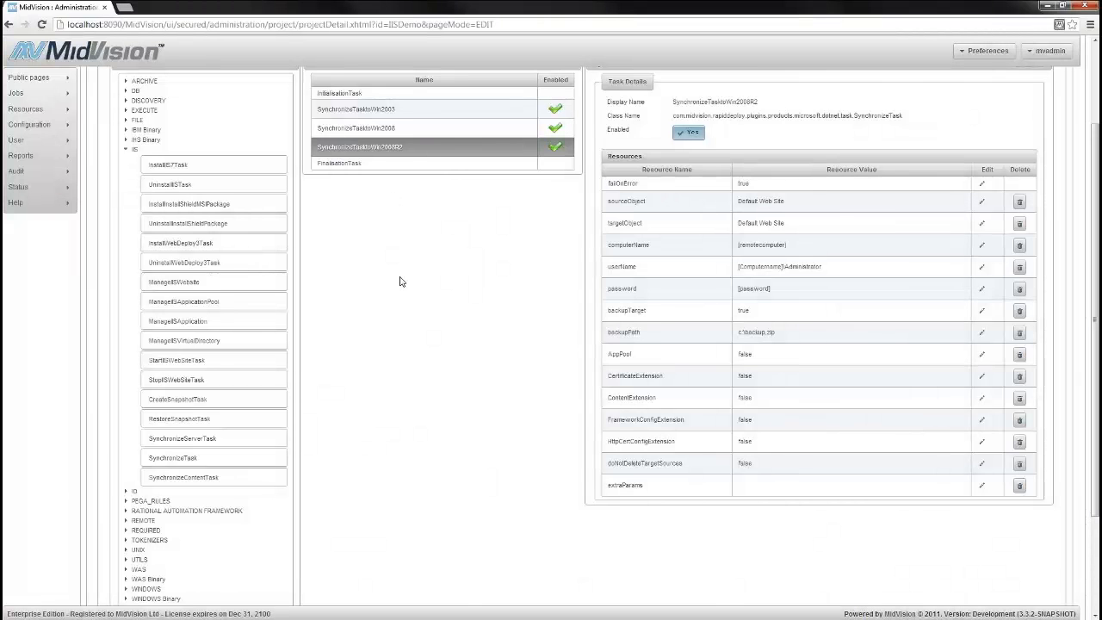
Add a fourth SynchronizeTask before FinalisationTask and name it SynchronizeTasktoWin2012
left_click_drag(196, 459, 375, 149)
left_click(360, 169)
key("End")
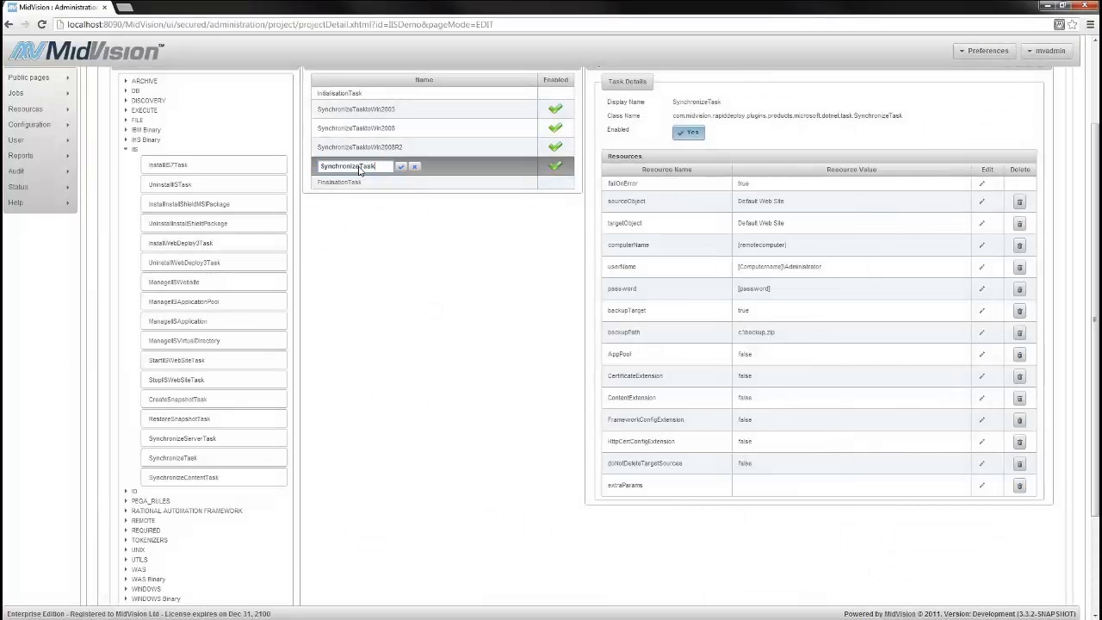
type("toWin2012")
left_click(399, 167)
Set both sourceObject and targetObject of SynchronizeTasktoWin2003 to MayandoPhotoBlog
left_click(392, 110)
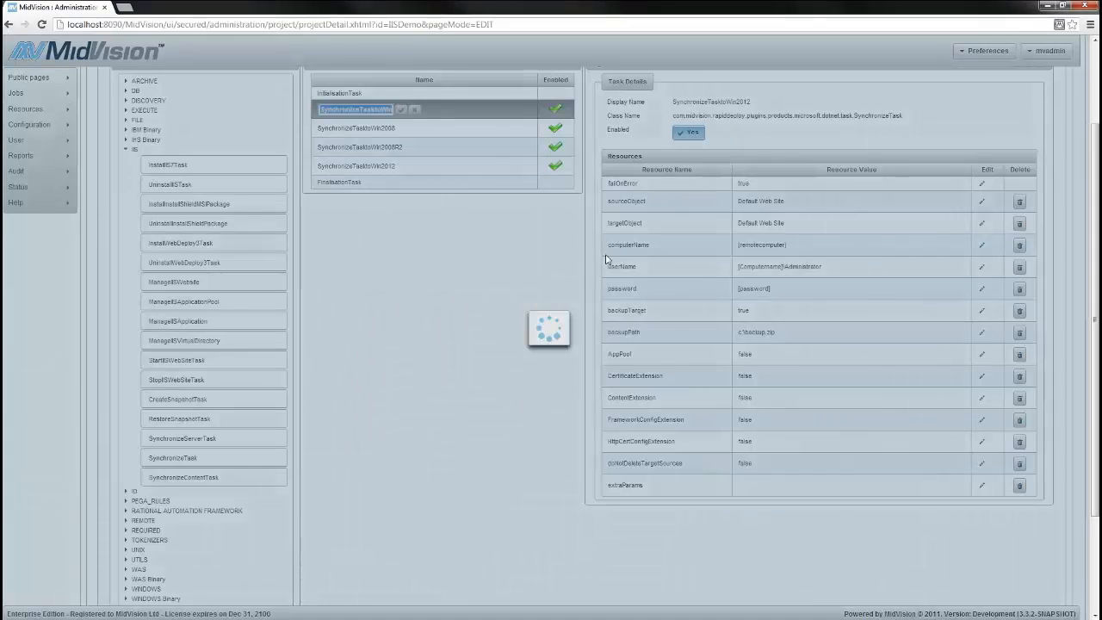
left_click(982, 202)
triple_click(815, 201)
type("Ma")
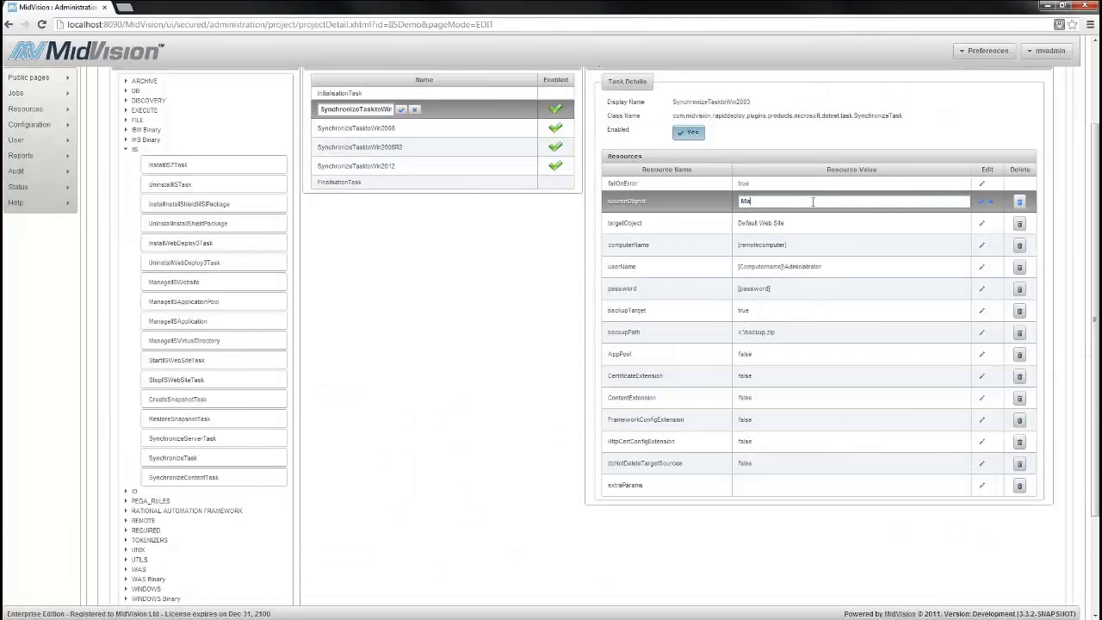
type("yandoPhotoBlog")
triple_click(812, 201)
key("ctrl+c")
left_click(982, 202)
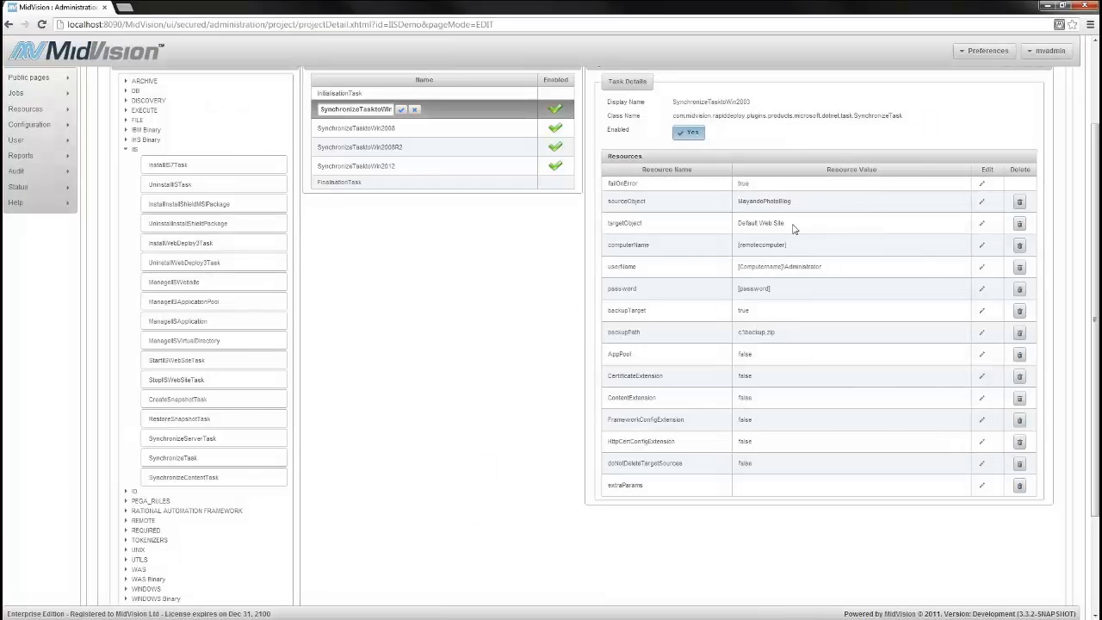
left_click(982, 226)
key("ctrl+a")
key("ctrl+v")
left_click(978, 225)
left_click(981, 244)
triple_click(882, 247)
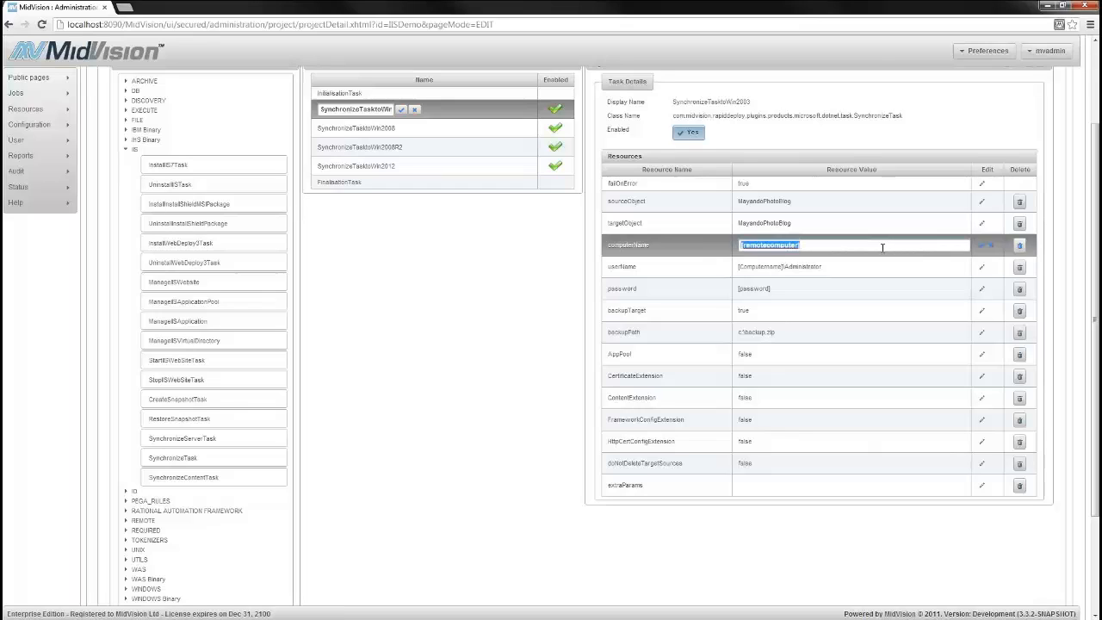
type("@@Server2003@@")
left_click(981, 245)
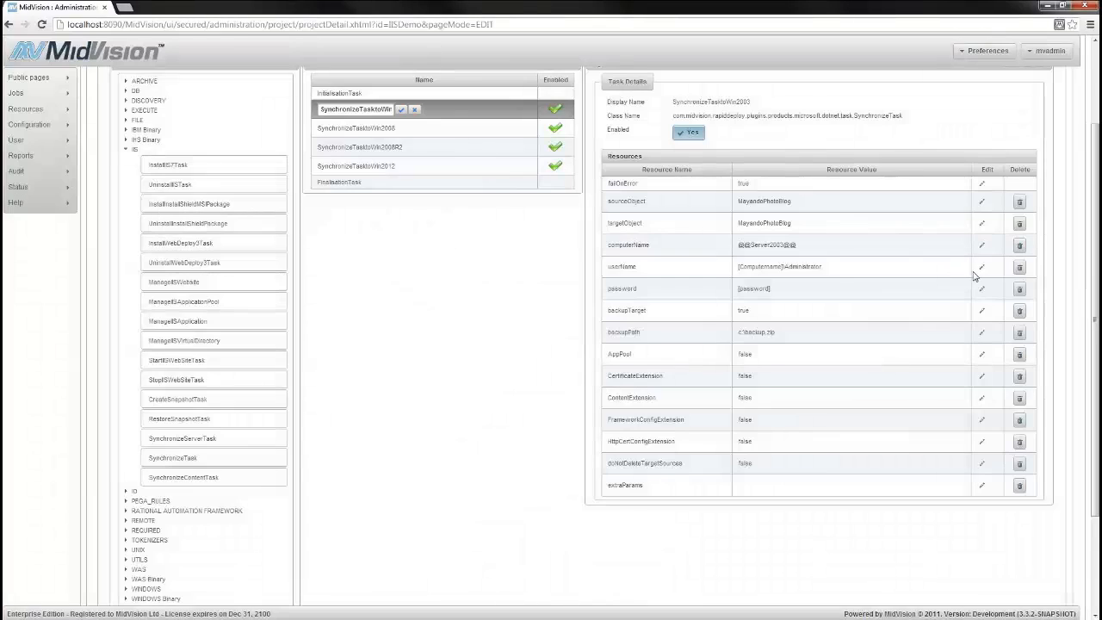
left_click(981, 267)
double_click(884, 267)
key("ctrl+a")
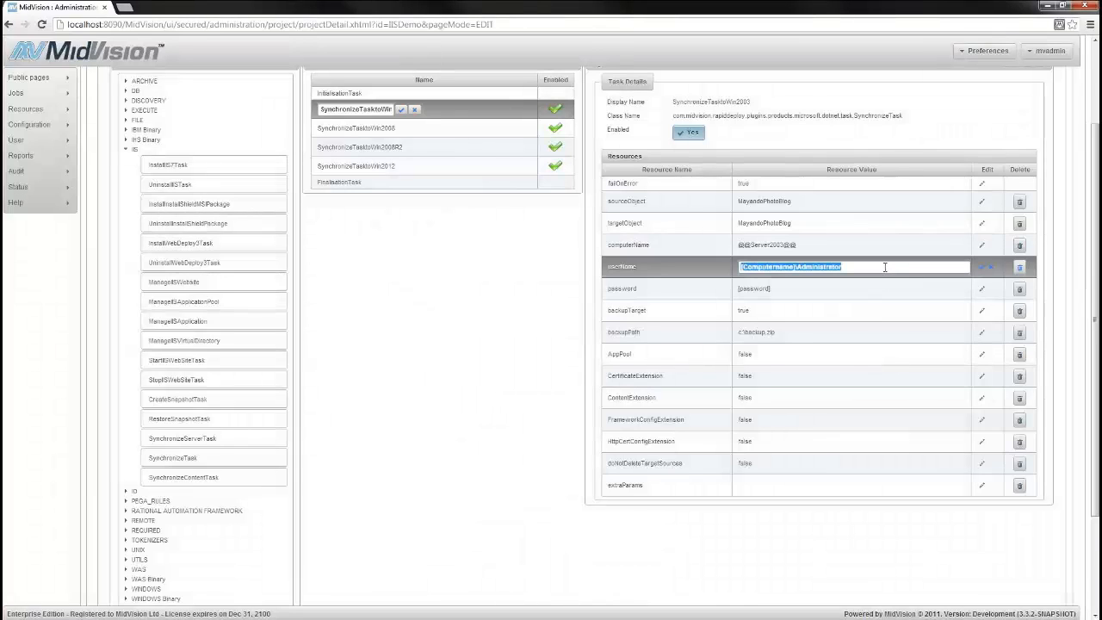
type("@@User2003")
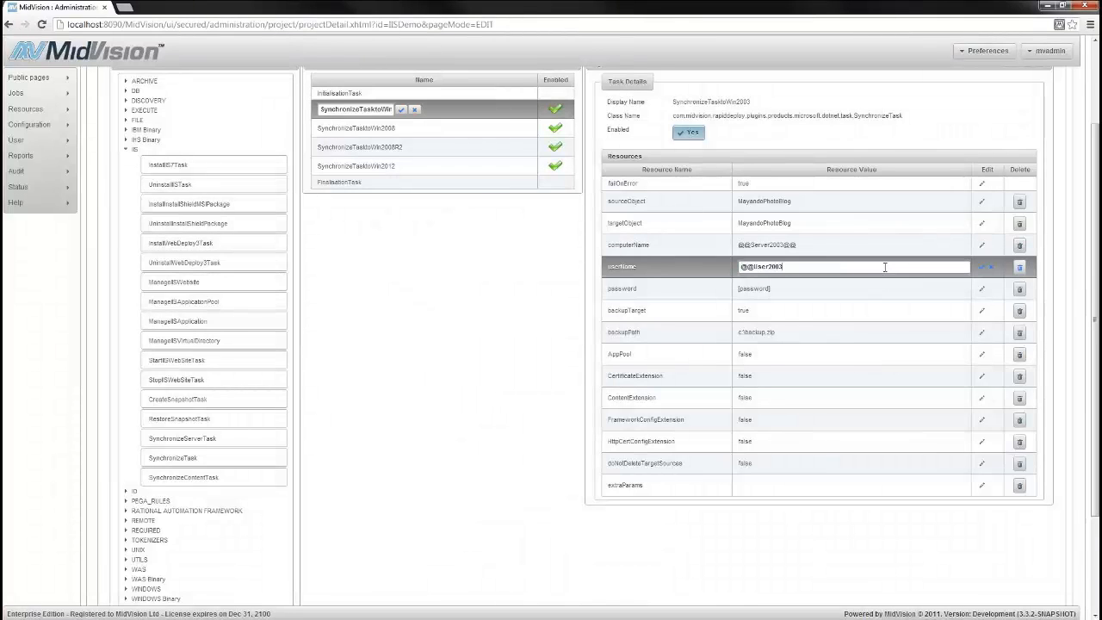
type("@@")
left_click(982, 268)
left_click(981, 289)
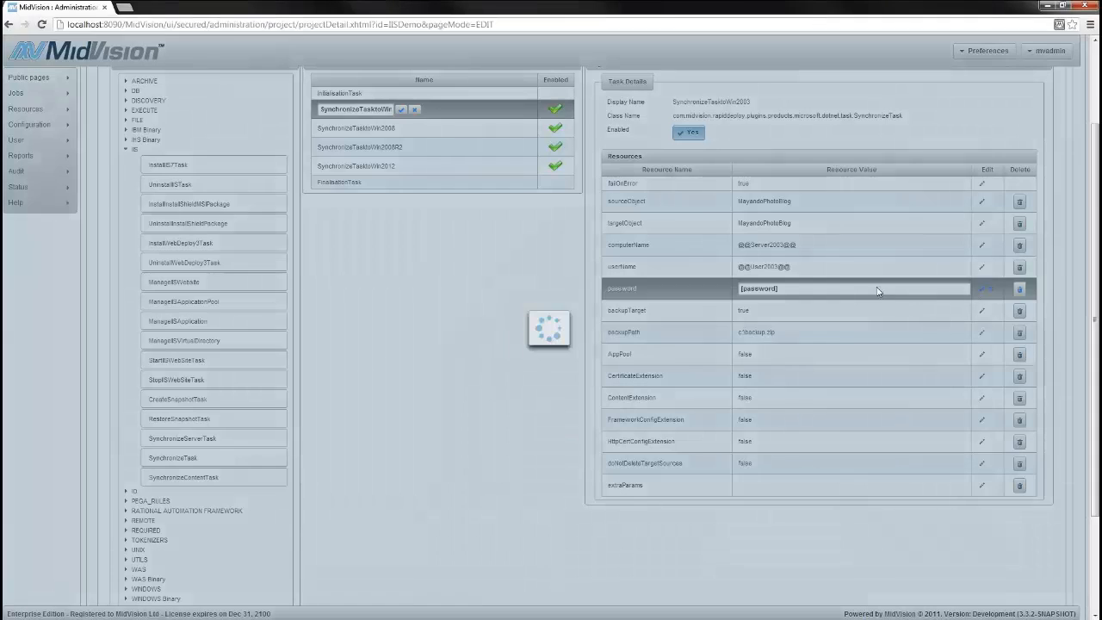
key("ctrl+a")
type("@@")
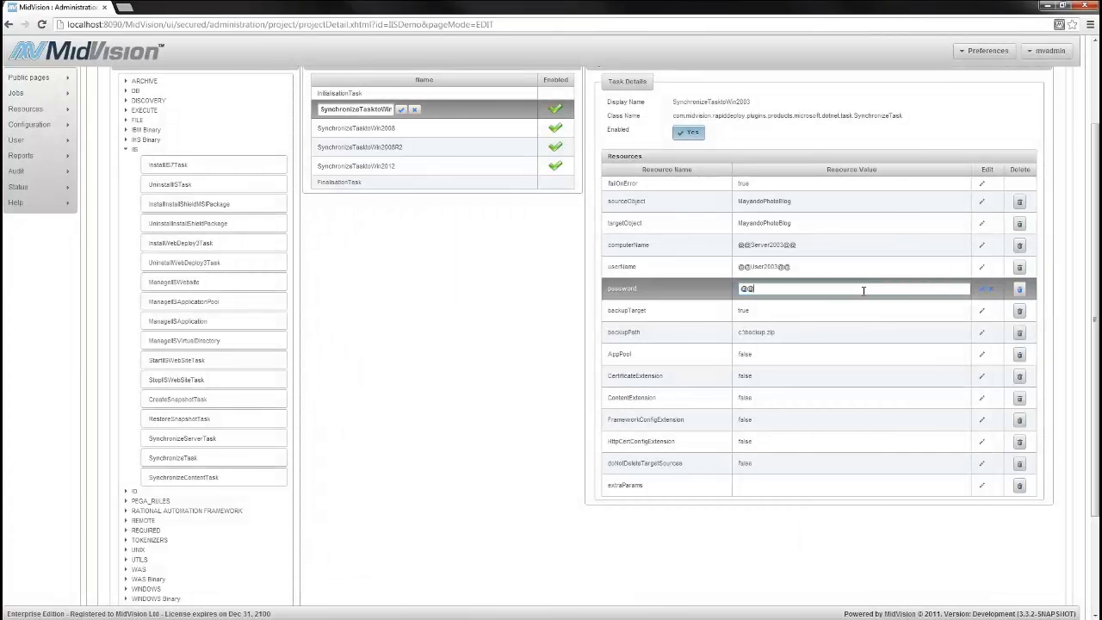
type("Pass2003@@")
left_click(978, 291)
left_click(981, 310)
type("false")
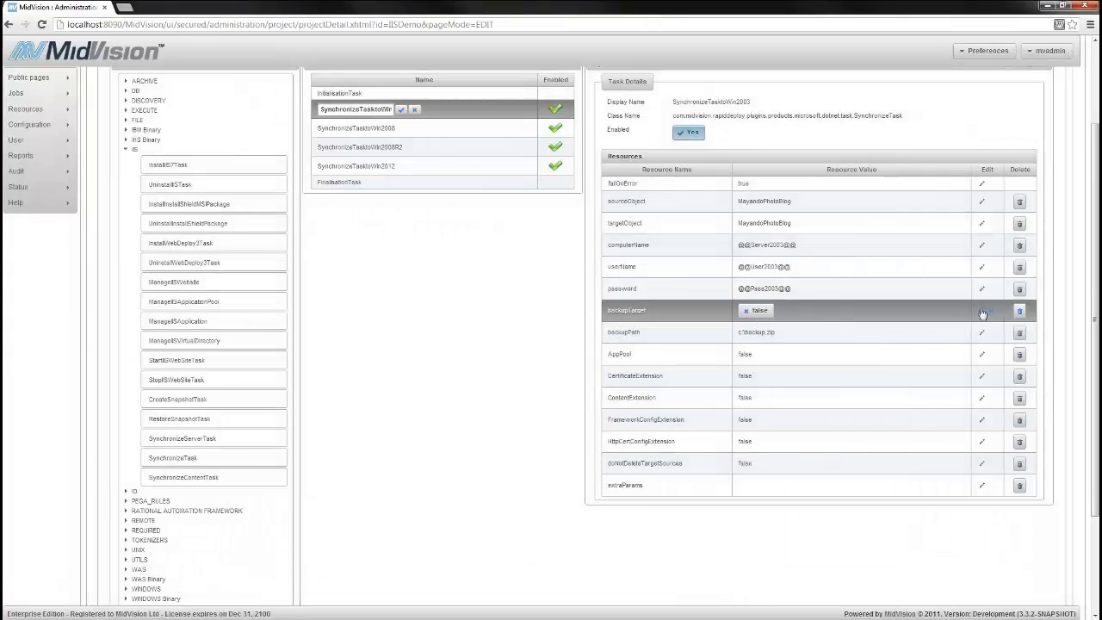
left_click(979, 310)
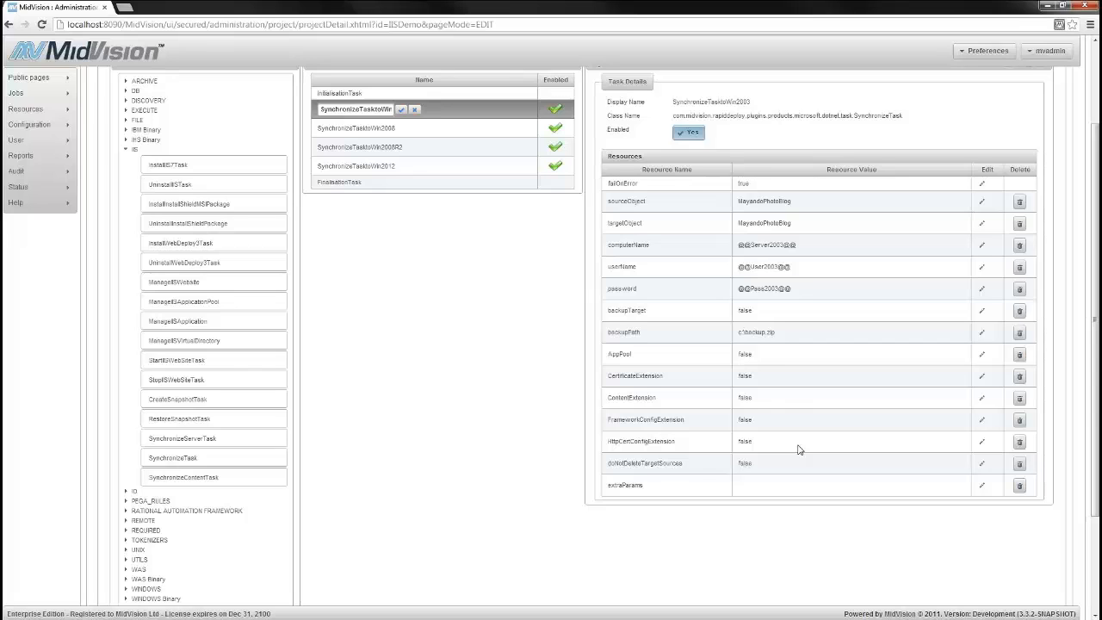
Set AppPool, CertificateExtension and ContentExtension of SynchronizeTasktoWin2003 to true
left_click(981, 353)
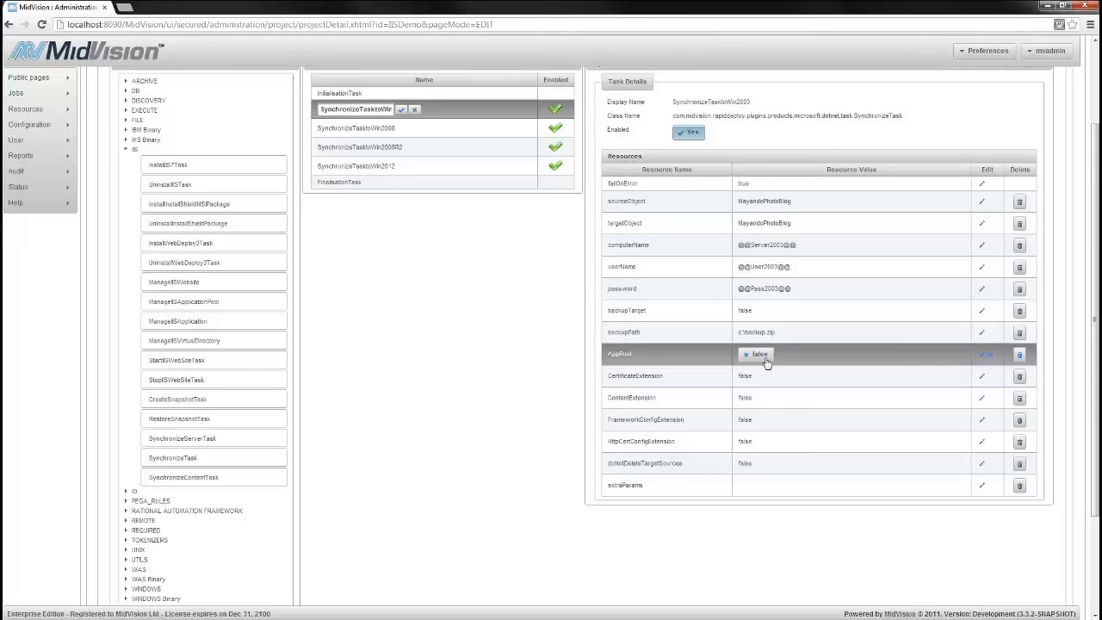
left_click(982, 377)
left_click(757, 377)
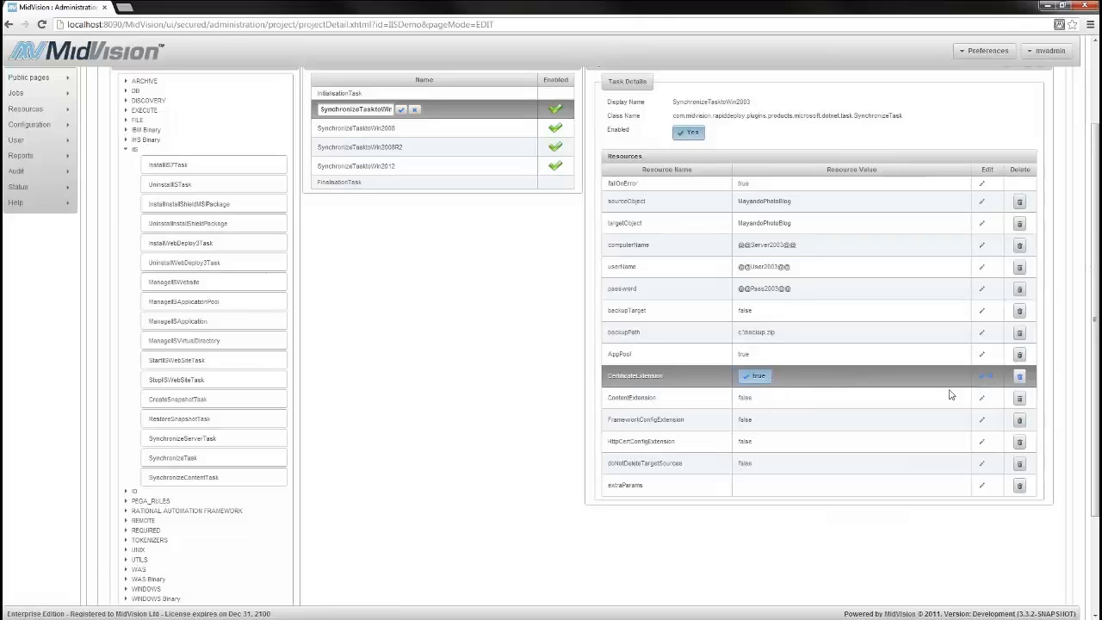
left_click(983, 377)
left_click(981, 399)
left_click(759, 400)
left_click(982, 400)
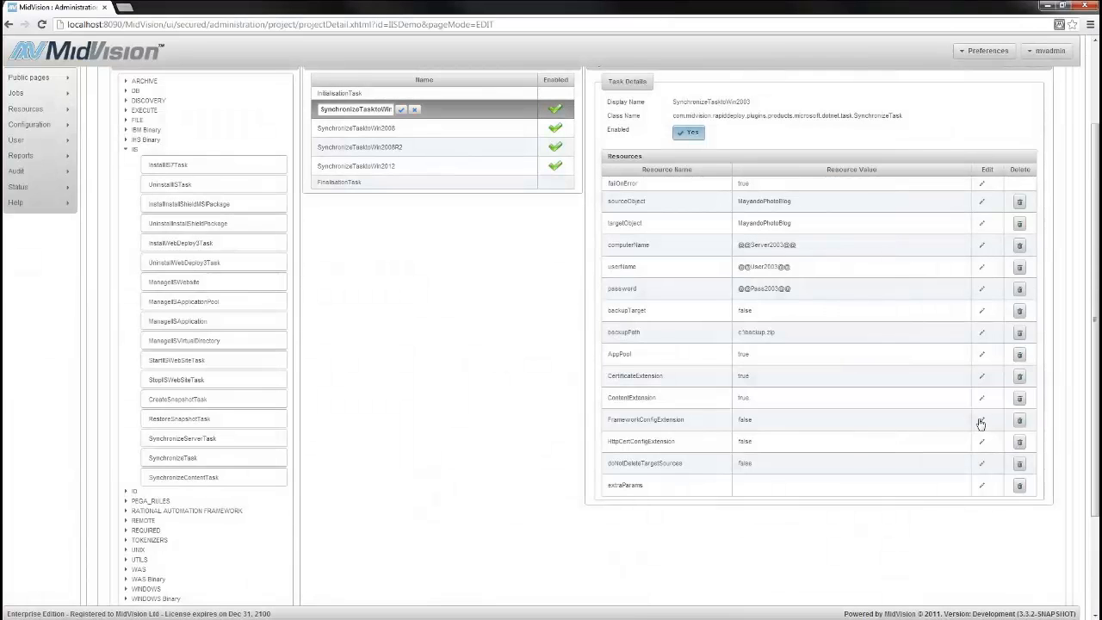
Set FrameworkConfigExtension, HttpCertConfigExtension and doNotDeleteTargetSources of SynchronizeTasktoWin2003 to true, and confirm the task's name
left_click(981, 419)
left_click(757, 420)
left_click(981, 420)
left_click(981, 441)
left_click(757, 442)
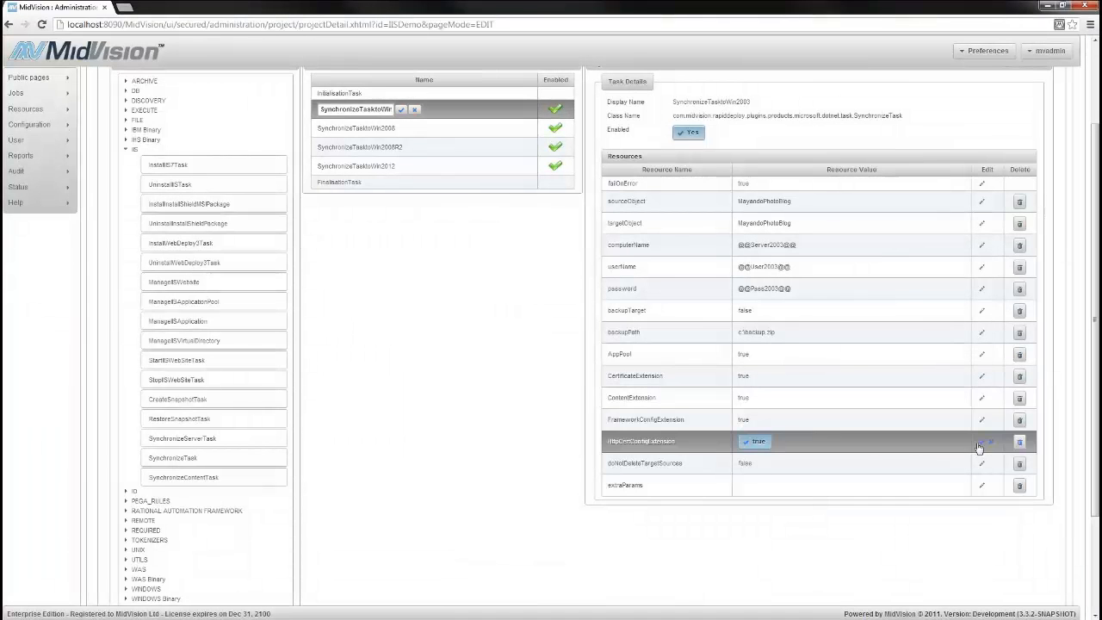
left_click(981, 441)
left_click(981, 463)
left_click(758, 463)
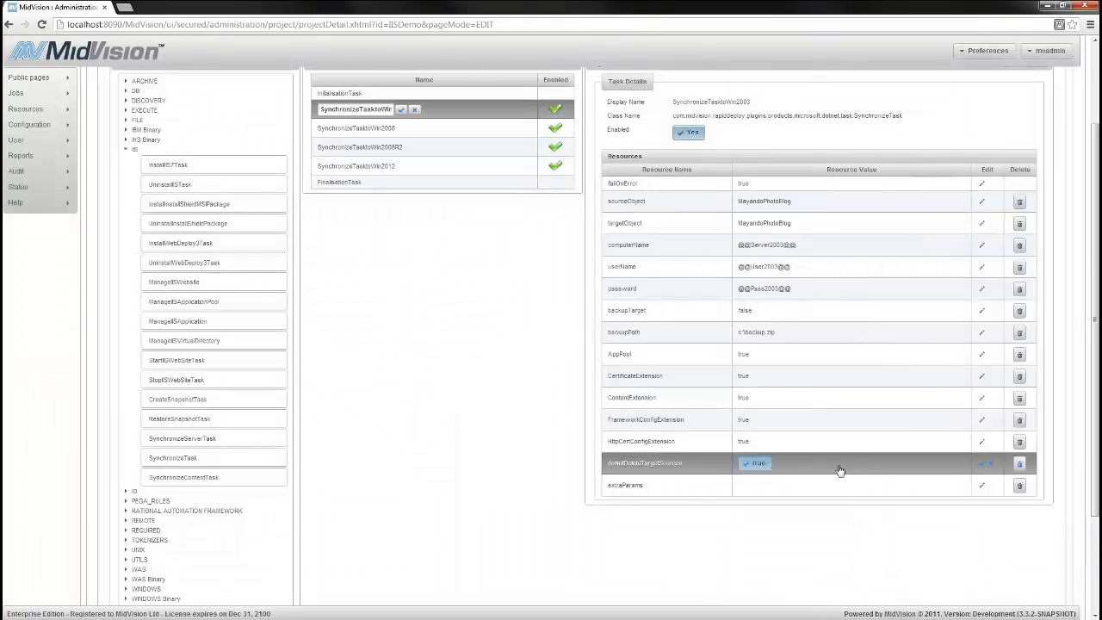
left_click(981, 463)
left_click(402, 110)
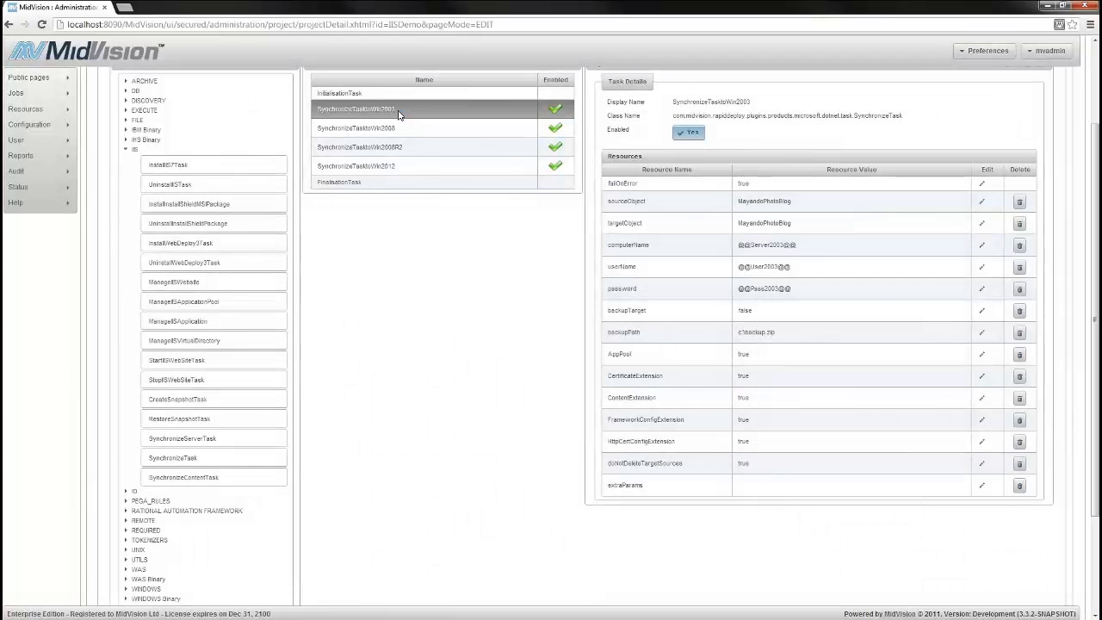
Set both sourceObject and targetObject of SynchronizeTasktoWin2008 to MayandoPhotoBlog
left_click(355, 127)
left_click(981, 200)
key("ctrl+a")
type("MayandoPhotoBlog")
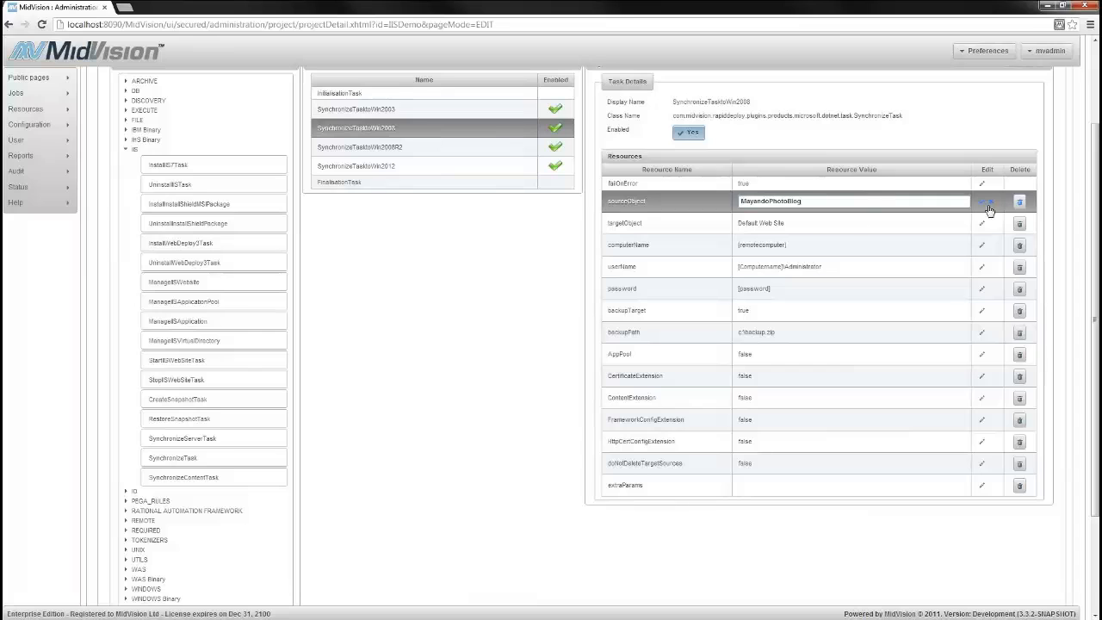
left_click(981, 201)
left_click(981, 223)
key("ctrl+a")
type("MayandoPhotoBlog")
left_click(981, 223)
left_click(981, 245)
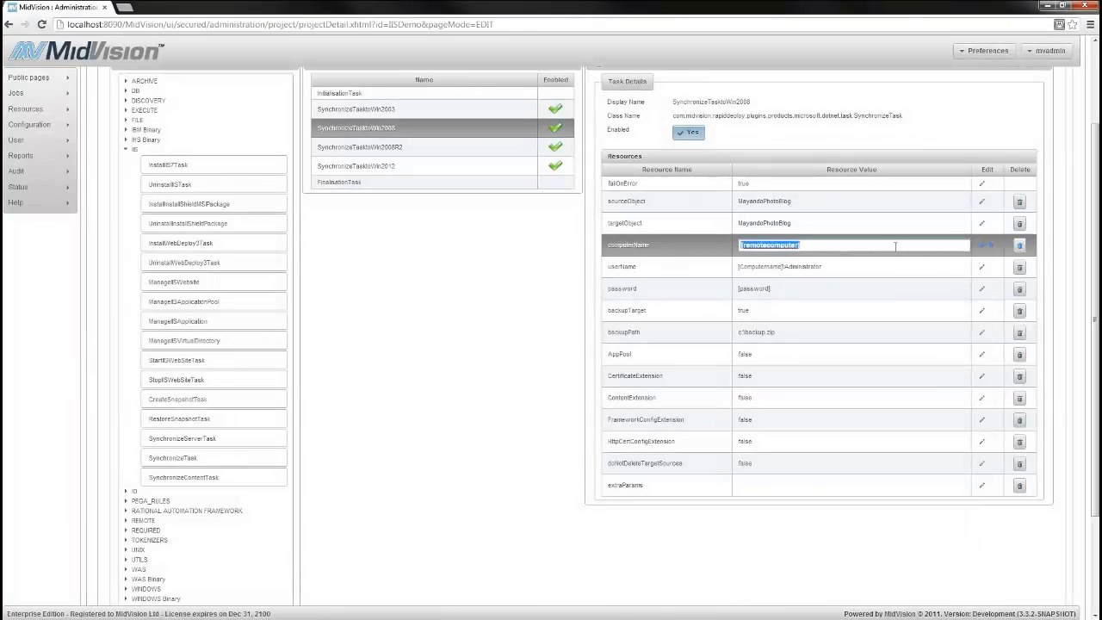
type("@@Server2008@@")
left_click(981, 245)
left_click(981, 267)
type("@@User")
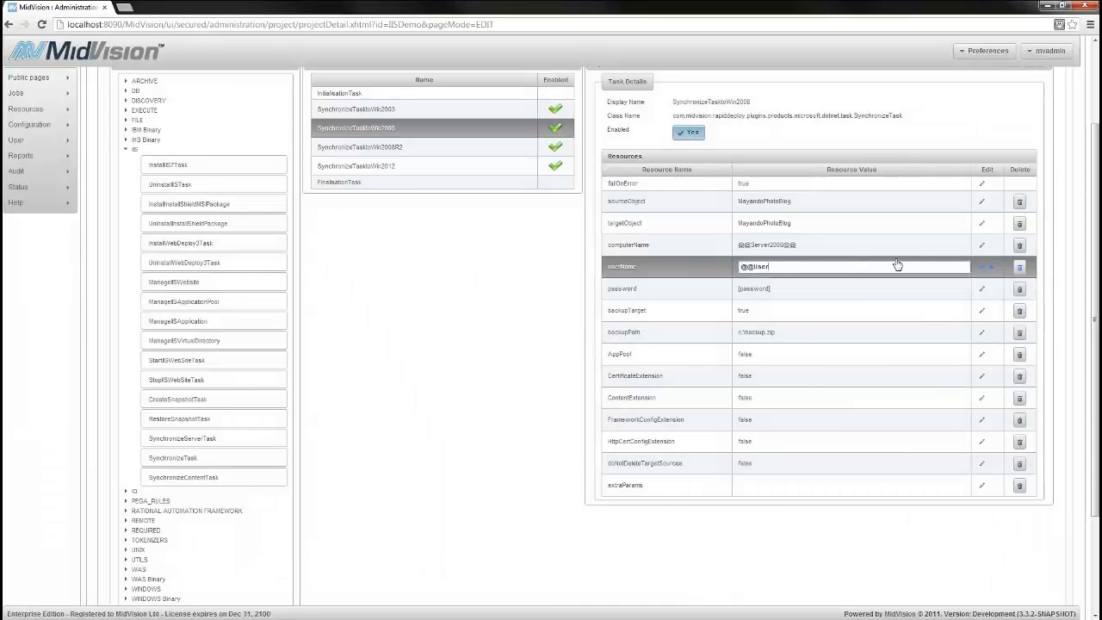
left_click(981, 267)
left_click(981, 288)
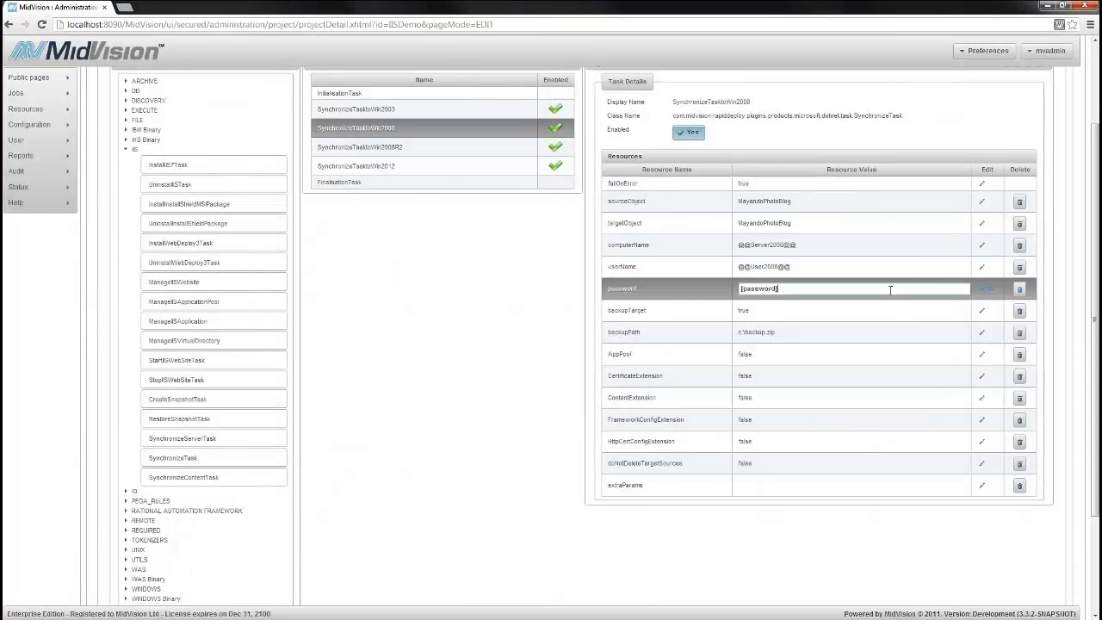
type("@@Pass2008@@")
left_click(981, 290)
left_click(982, 311)
left_click(759, 313)
left_click(981, 311)
Set AppPool, CertificateExtension and ContentExtension of SynchronizeTasktoWin2008 to true
left_click(981, 353)
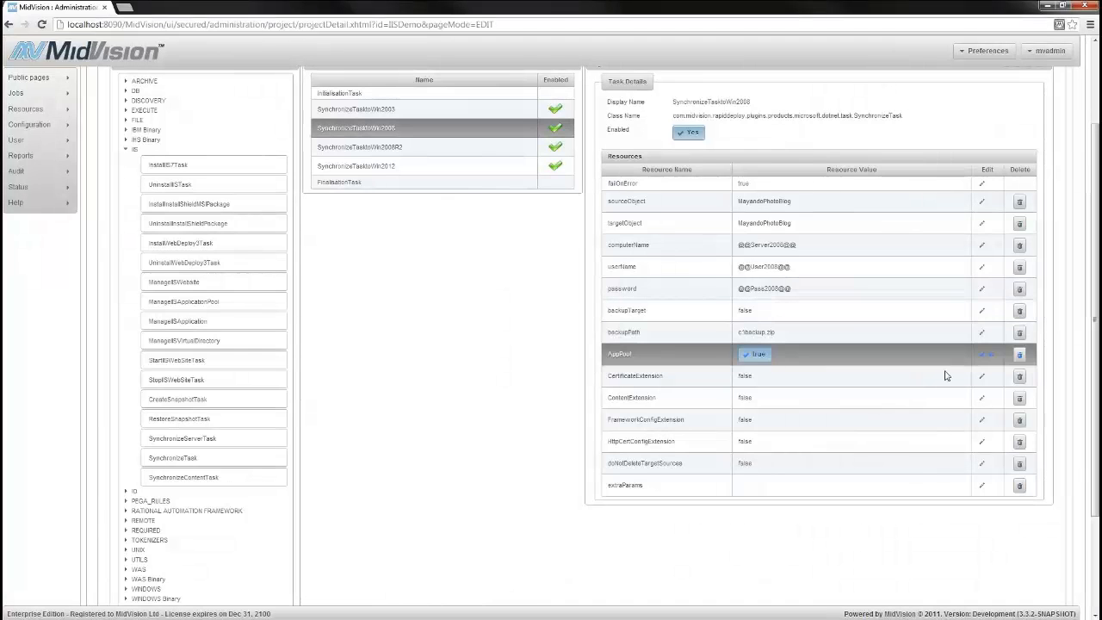
left_click(750, 354)
left_click(981, 355)
left_click(981, 375)
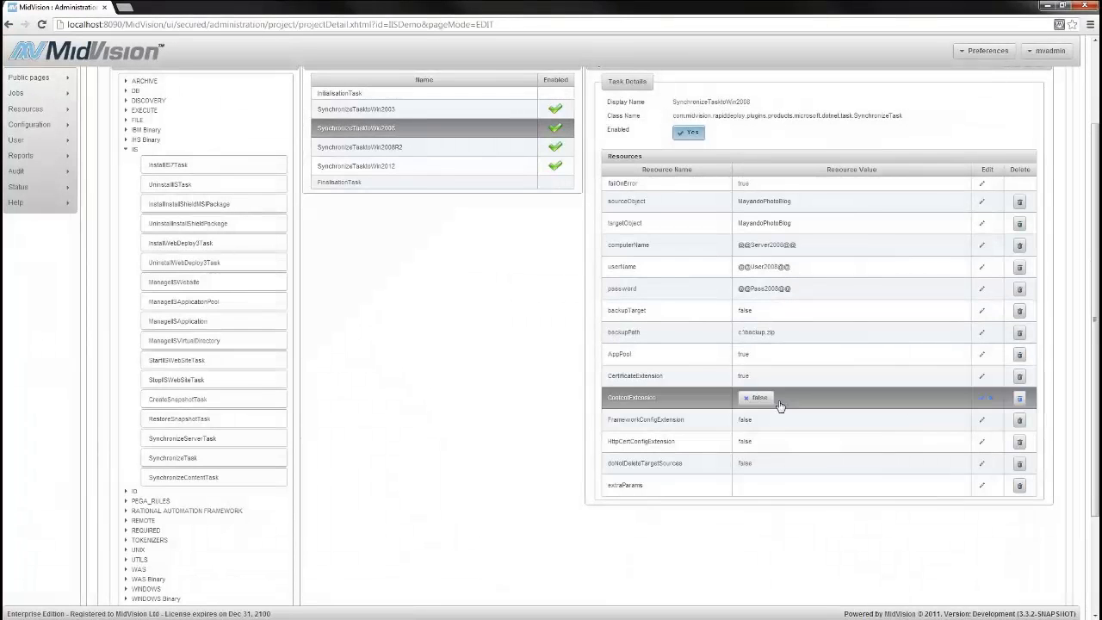
left_click(758, 398)
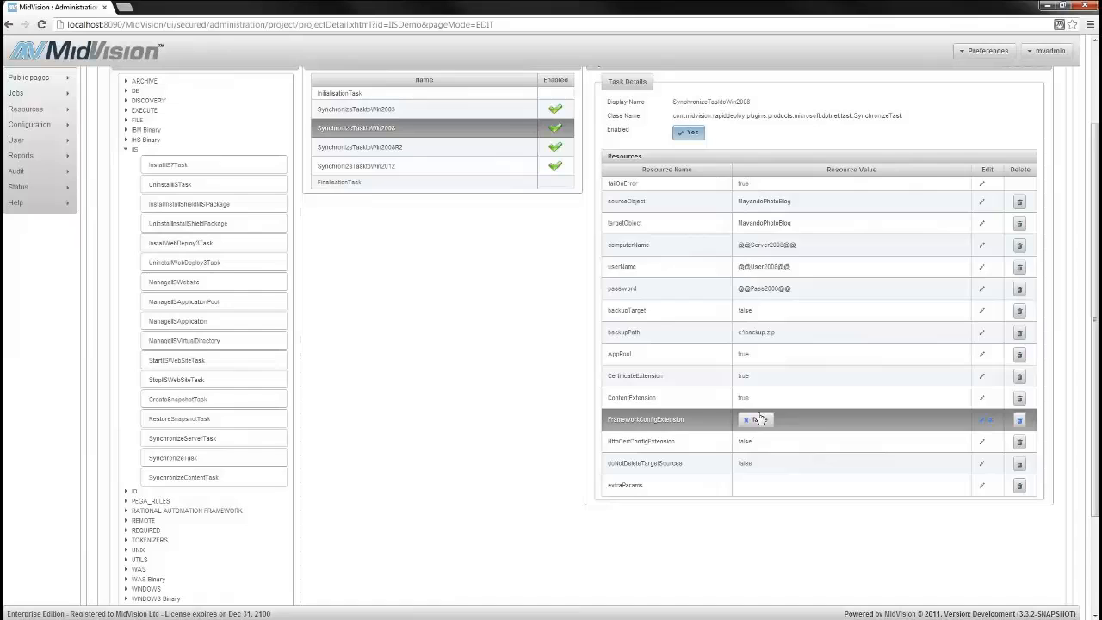
Set FrameworkConfigExtension, HttpCertConfigExtension and doNotDeleteTargetSources of SynchronizeTasktoWin2008 to true
left_click(757, 419)
left_click(981, 419)
left_click(981, 441)
left_click(777, 441)
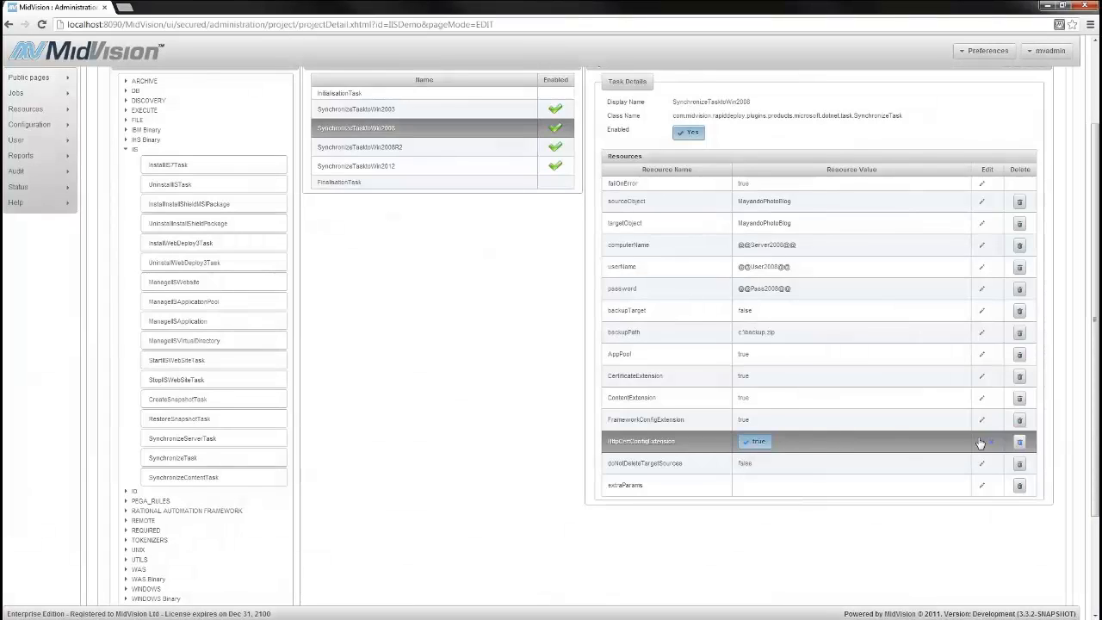
left_click(981, 440)
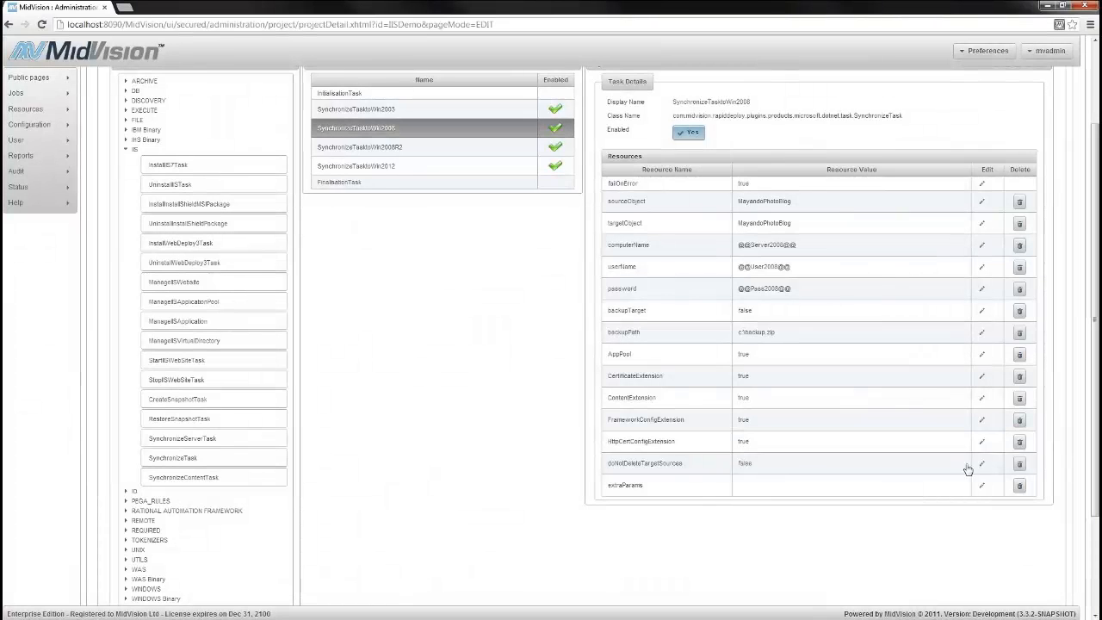
left_click(981, 463)
left_click(753, 463)
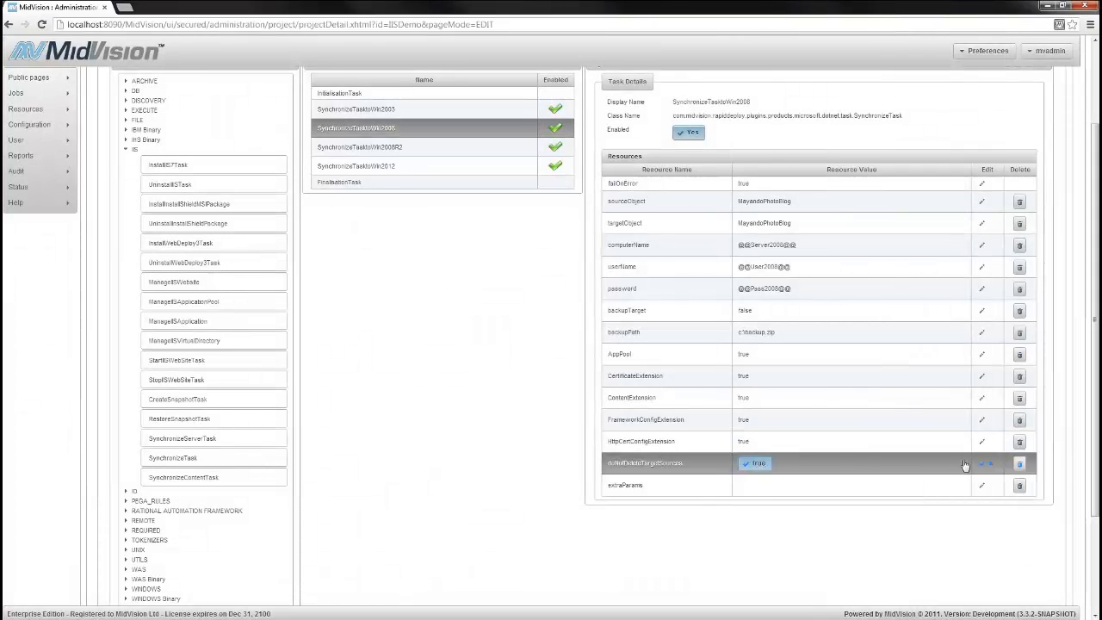
left_click(981, 463)
Set both sourceObject and targetObject of SynchronizeTasktoWin2008R2 to MayandoPhotoBlog
left_click(496, 148)
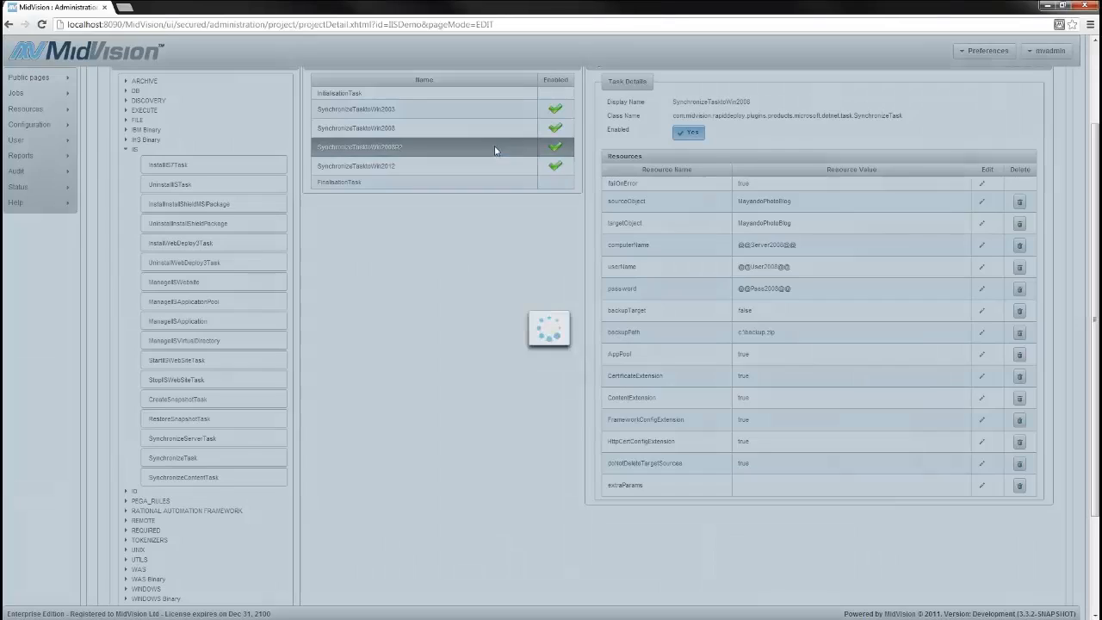
left_click(981, 202)
type("MayandoPhotoBlog")
left_click(981, 204)
left_click(981, 223)
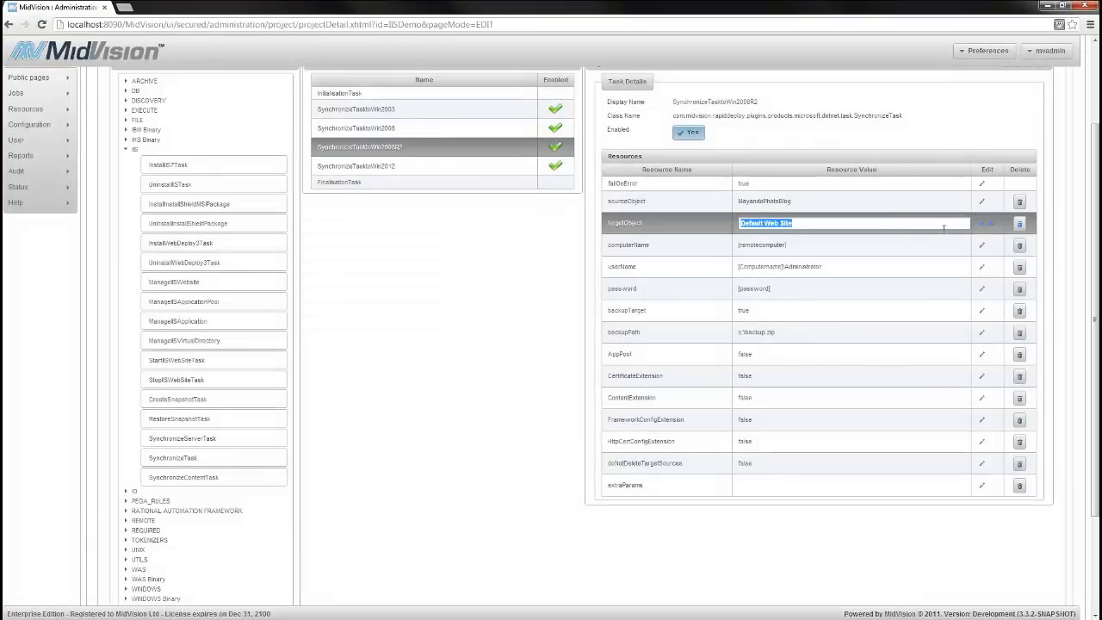
type("MayandoPhotoBlog")
left_click(981, 223)
left_click(981, 245)
type("@@Serv")
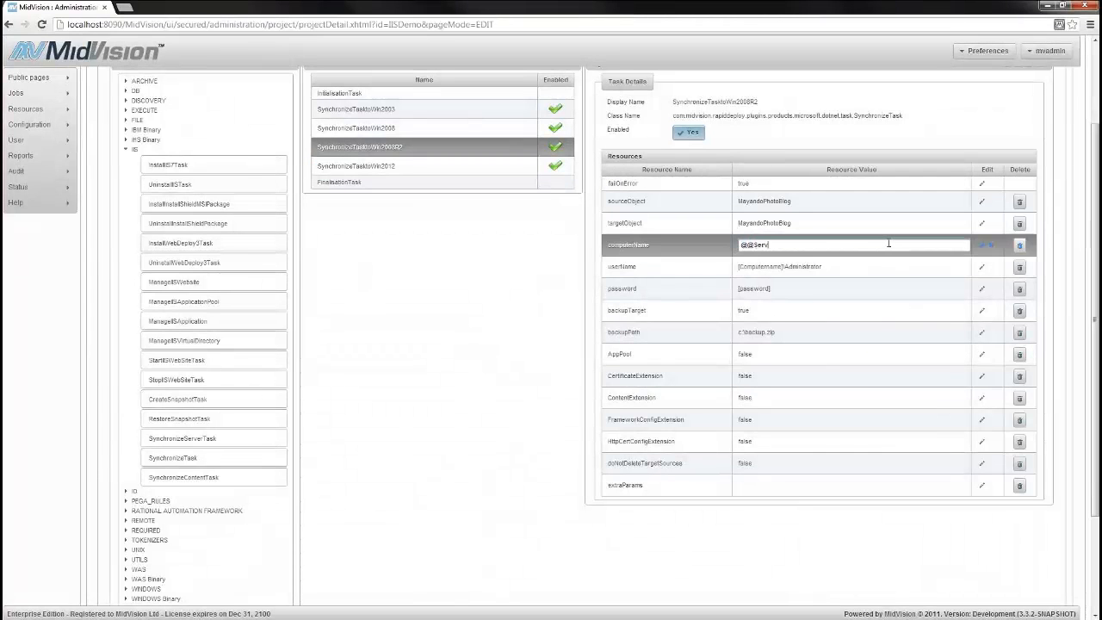
type("er2008R2@@")
left_click(981, 245)
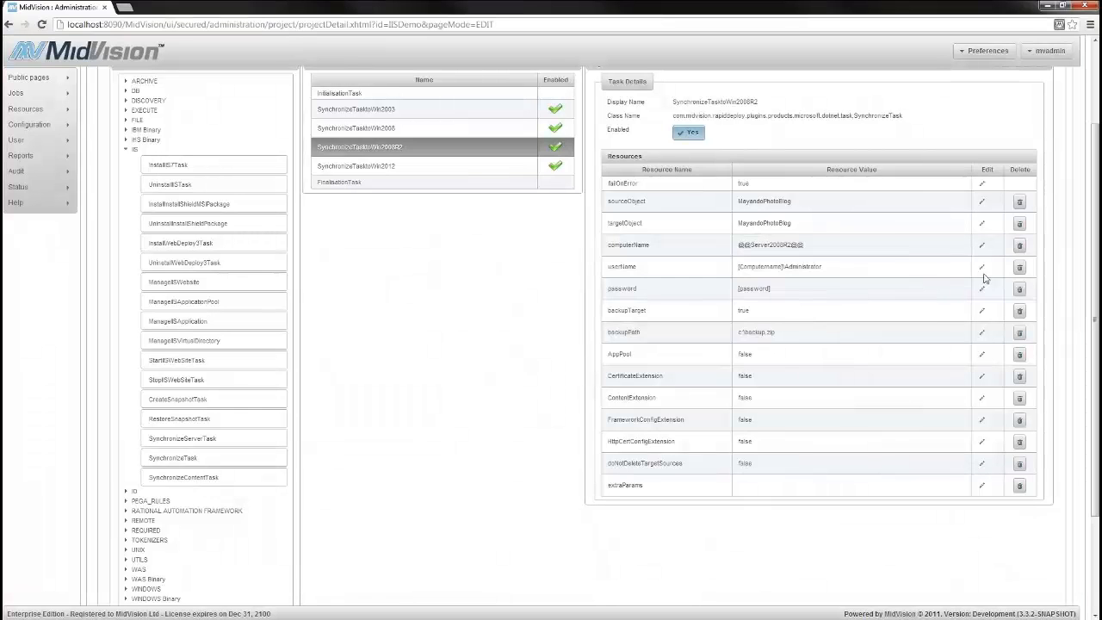
left_click(981, 267)
type("@@User2")
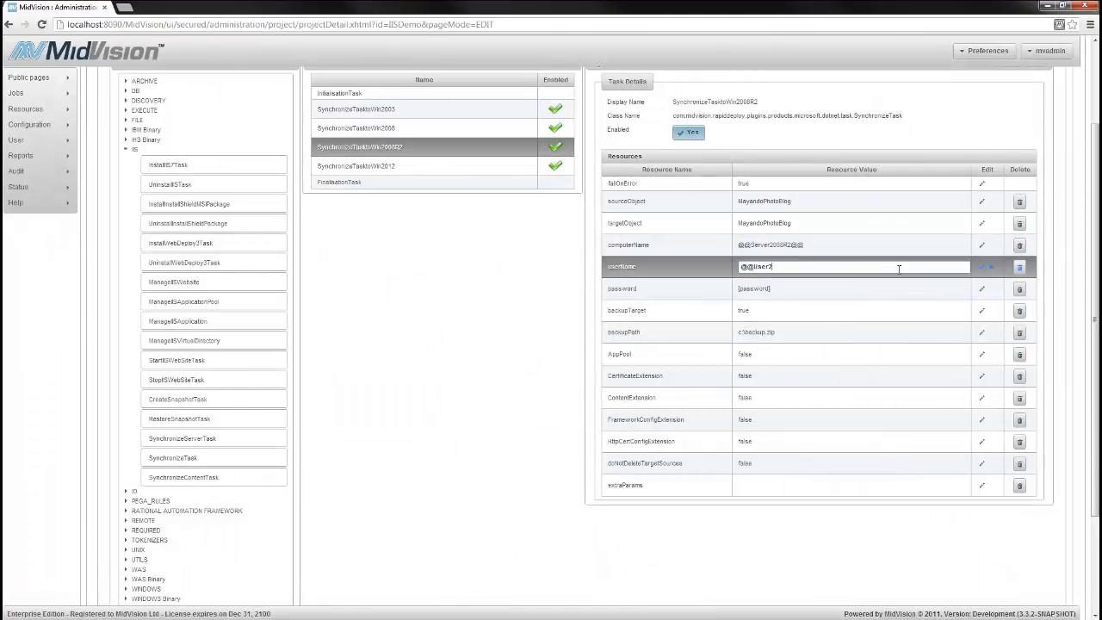
type("008R2@@")
key("Tab")
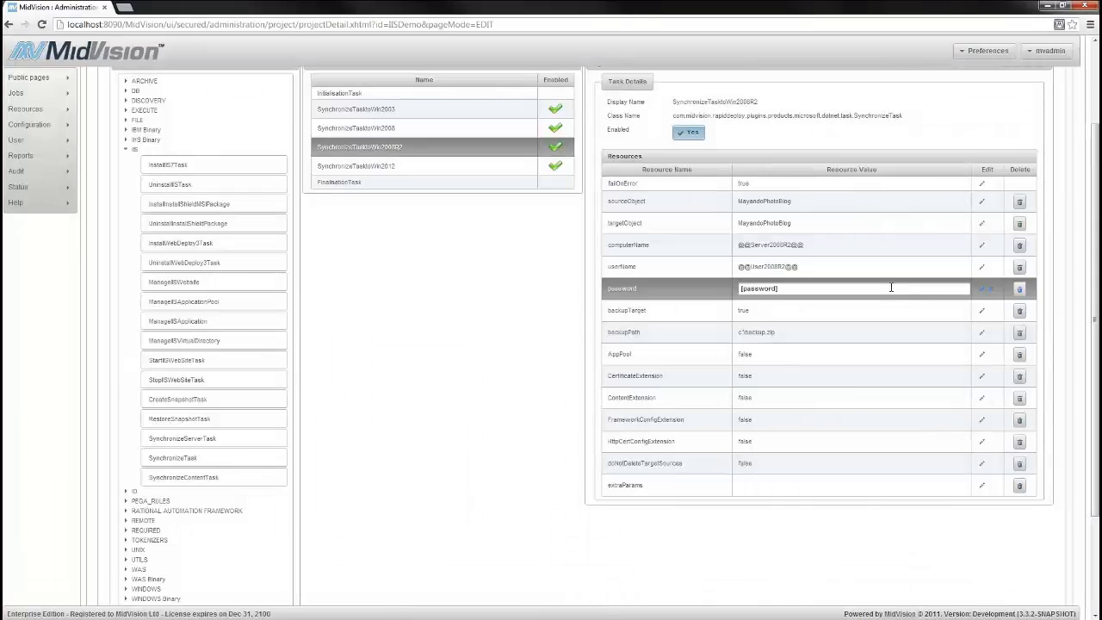
type("@@Pass2008R2@@")
key("Tab")
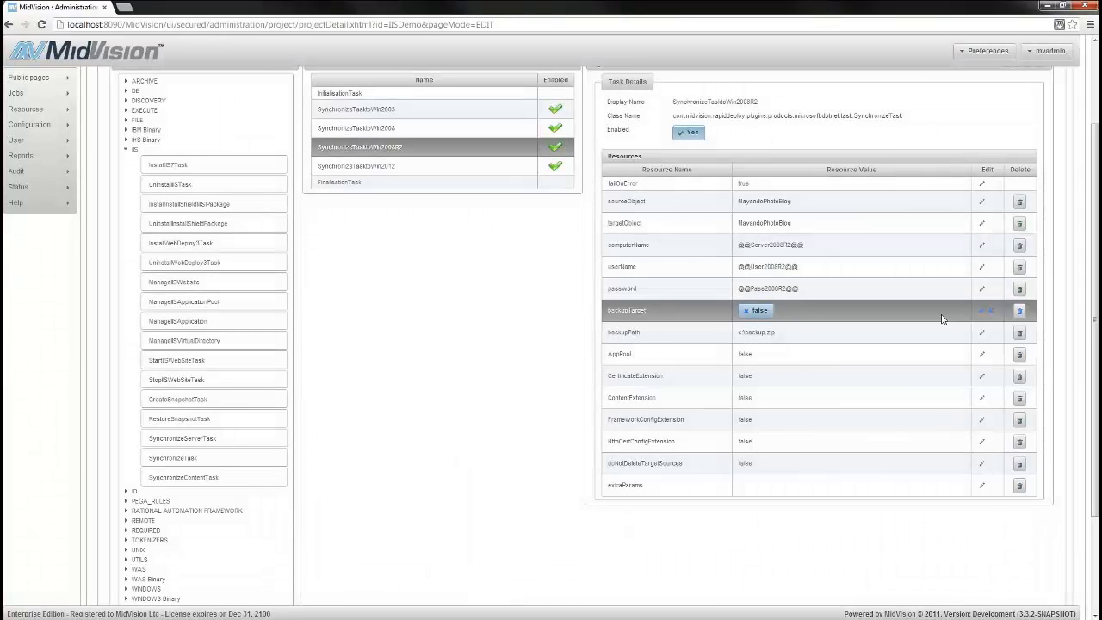
left_click(982, 311)
Set AppPool, CertificateExtension and ContentExtension of SynchronizeTasktoWin2008R2 to true
left_click(981, 354)
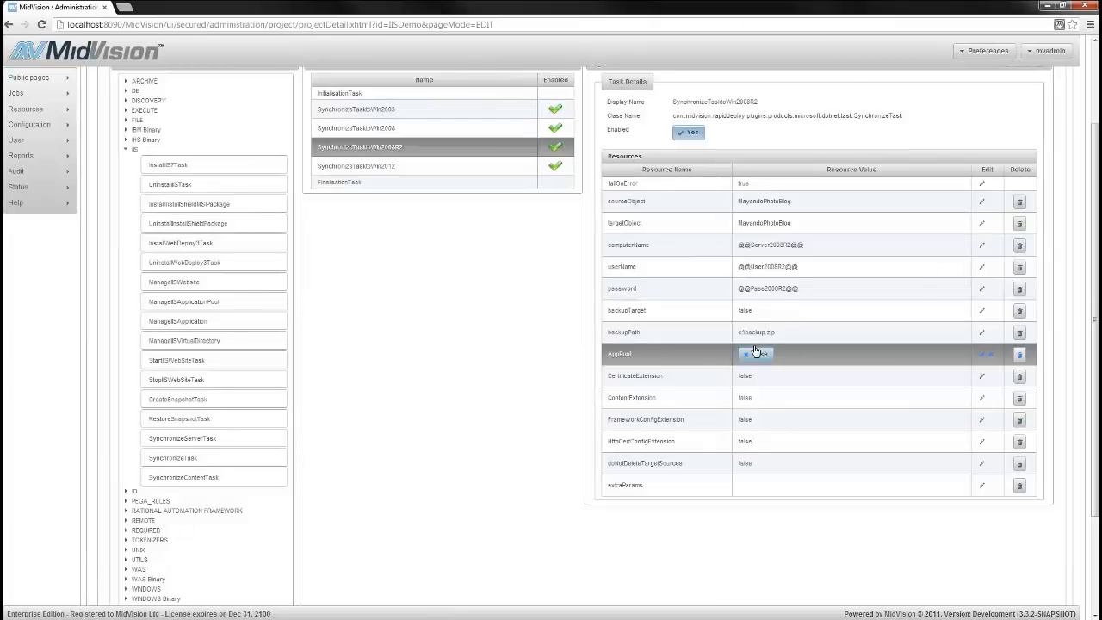
left_click(755, 353)
left_click(982, 353)
left_click(981, 376)
left_click(754, 376)
left_click(983, 376)
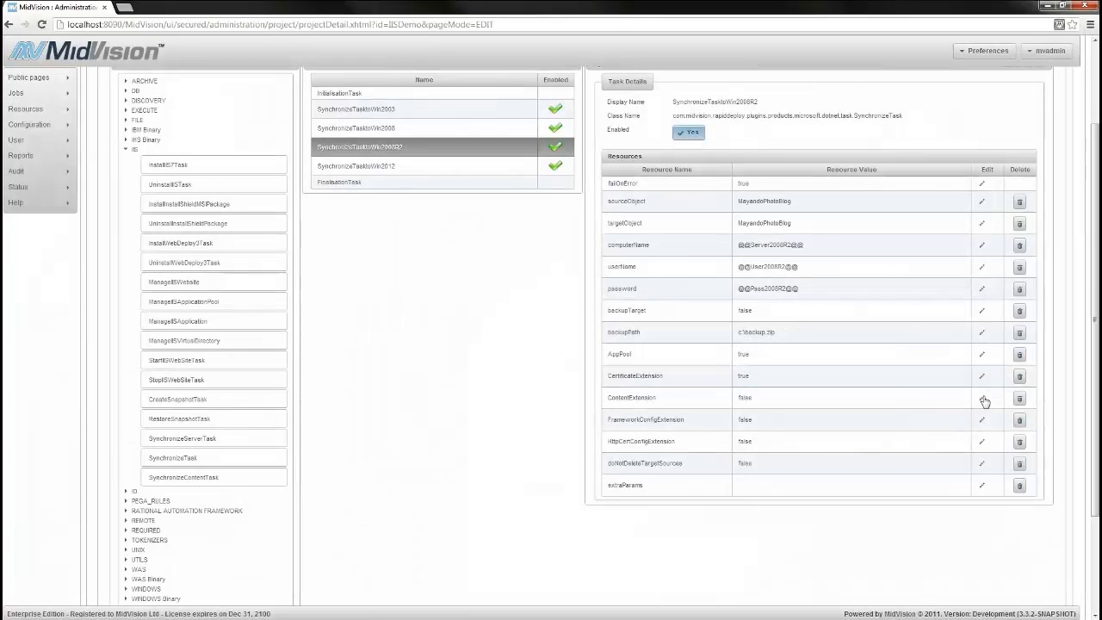
left_click(983, 399)
left_click(754, 397)
left_click(984, 419)
left_click(981, 400)
Set FrameworkConfigExtension, HttpCertConfigExtension and doNotDeleteTargetSources of SynchronizeTasktoWin2008R2 to true
left_click(754, 420)
left_click(982, 422)
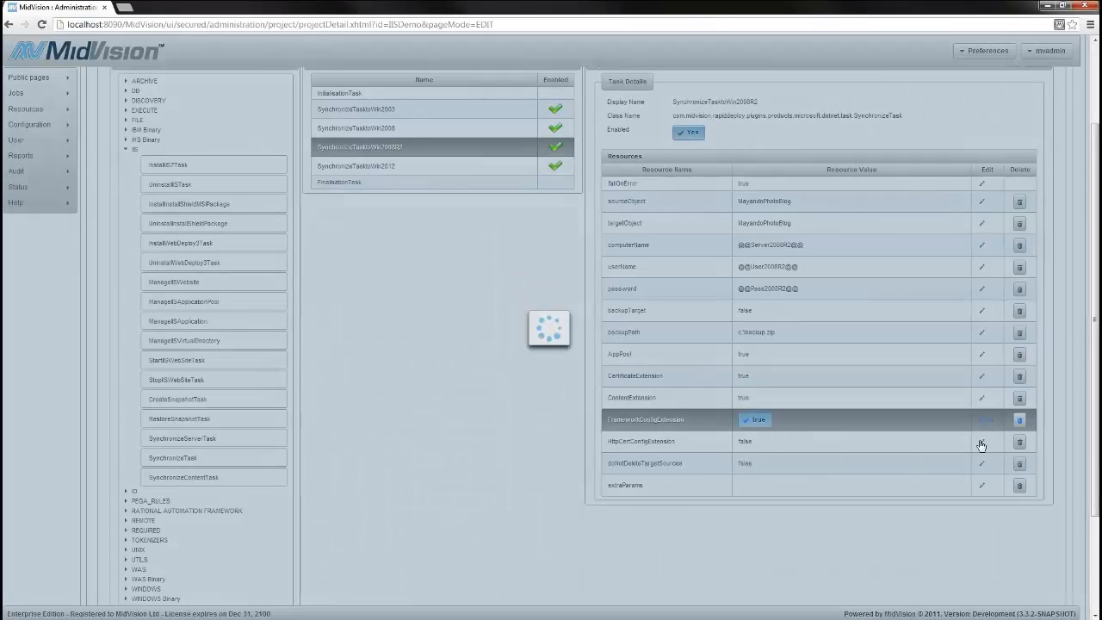
left_click(981, 440)
left_click(755, 441)
left_click(982, 441)
left_click(981, 463)
left_click(755, 463)
left_click(982, 464)
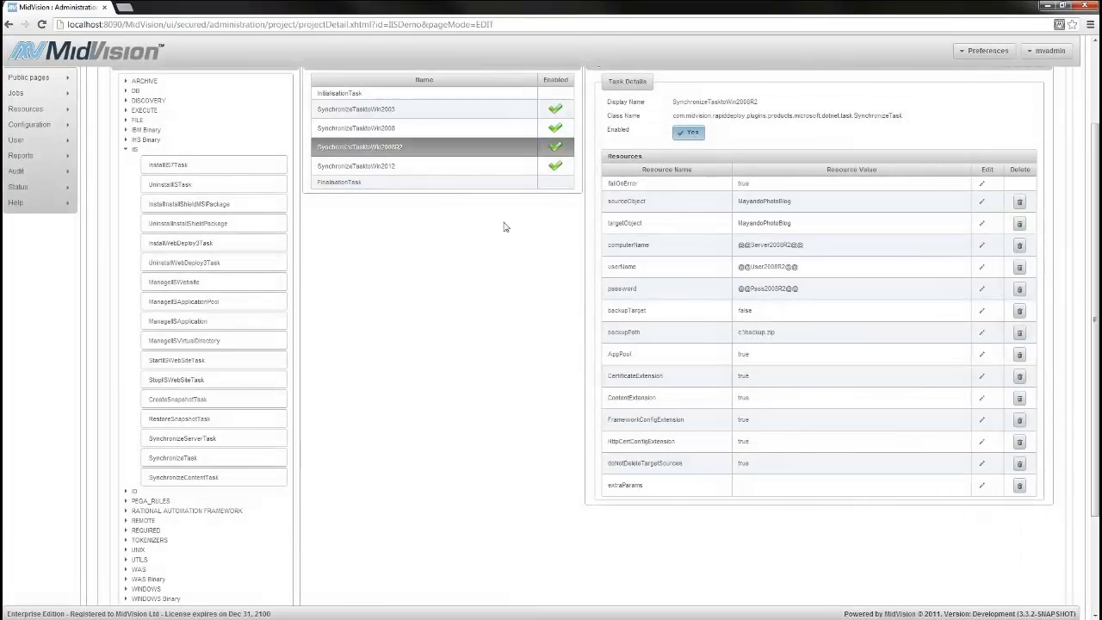
Set both sourceObject and targetObject of SynchronizeTasktoWin2012 to MayandoPhotoBlog
left_click(404, 167)
left_click(982, 202)
triple_click(871, 203)
type("MayandoPhotoBlog")
left_click(981, 202)
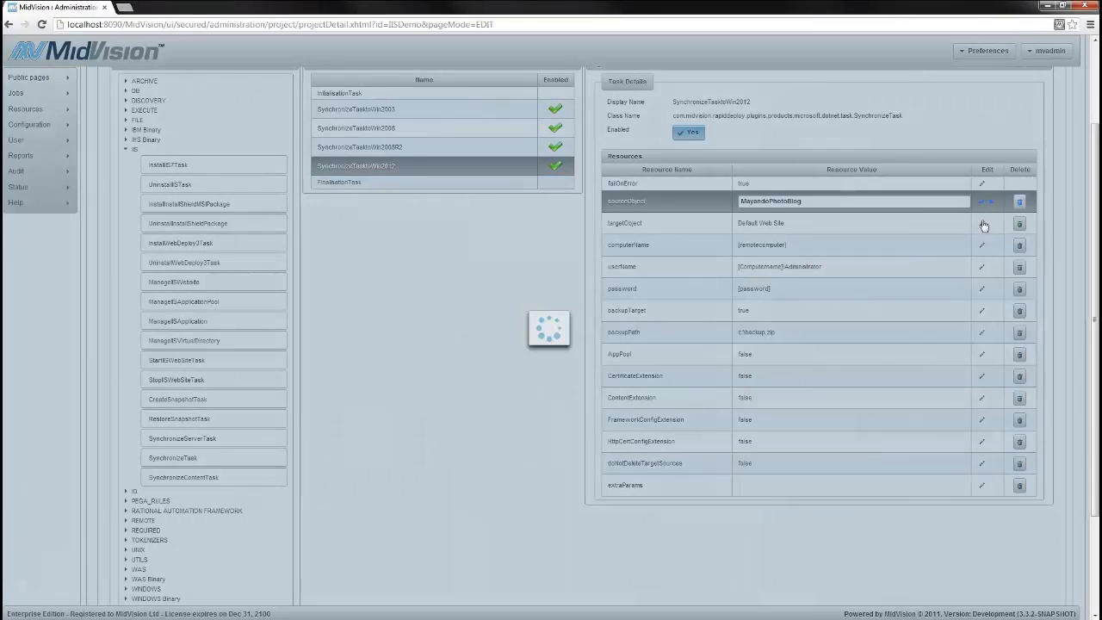
left_click(982, 223)
triple_click(862, 223)
type("MayandoPhotoBlog")
left_click(981, 224)
left_click(982, 245)
triple_click(899, 246)
type("@")
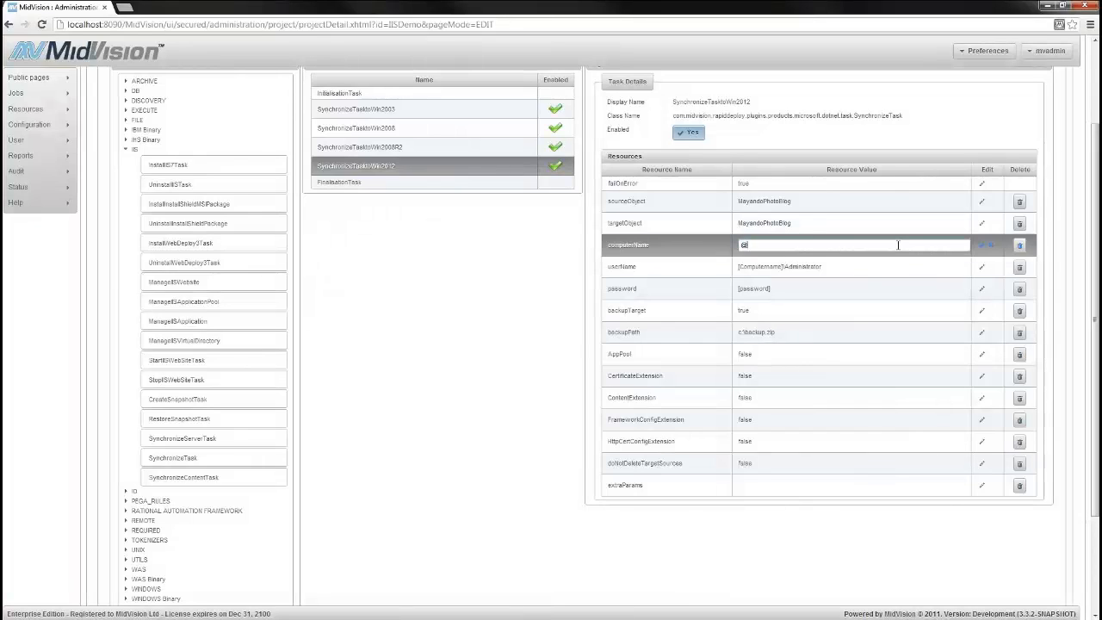
type("@Server2012@@")
left_click(982, 245)
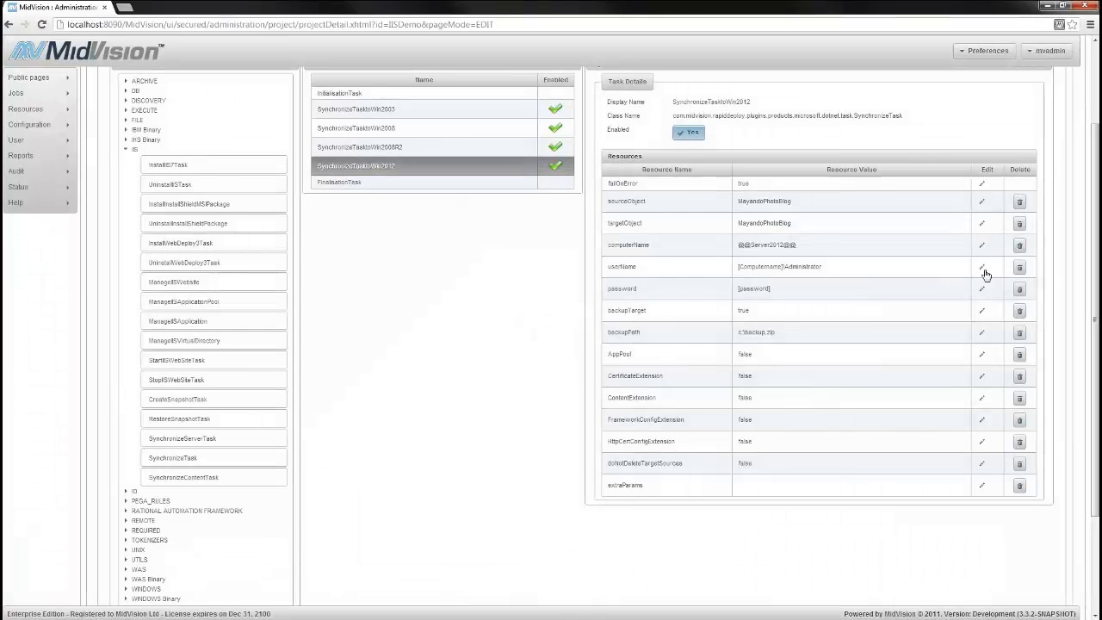
left_click(982, 267)
triple_click(900, 267)
type("@@User2012@@")
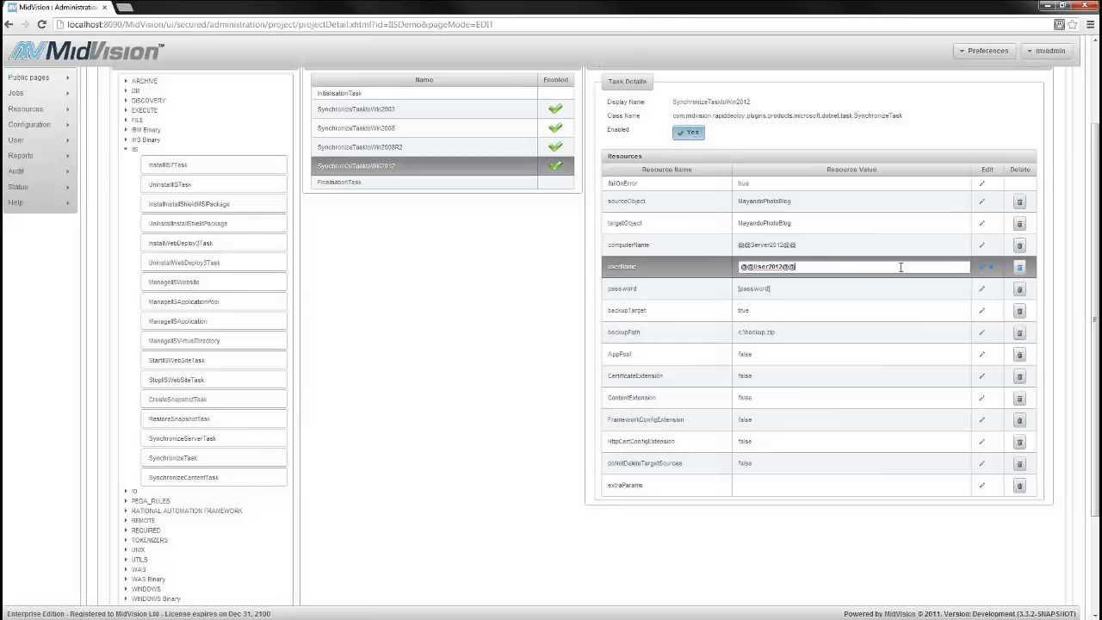
left_click(982, 267)
left_click(981, 289)
triple_click(869, 288)
type("@@Pas")
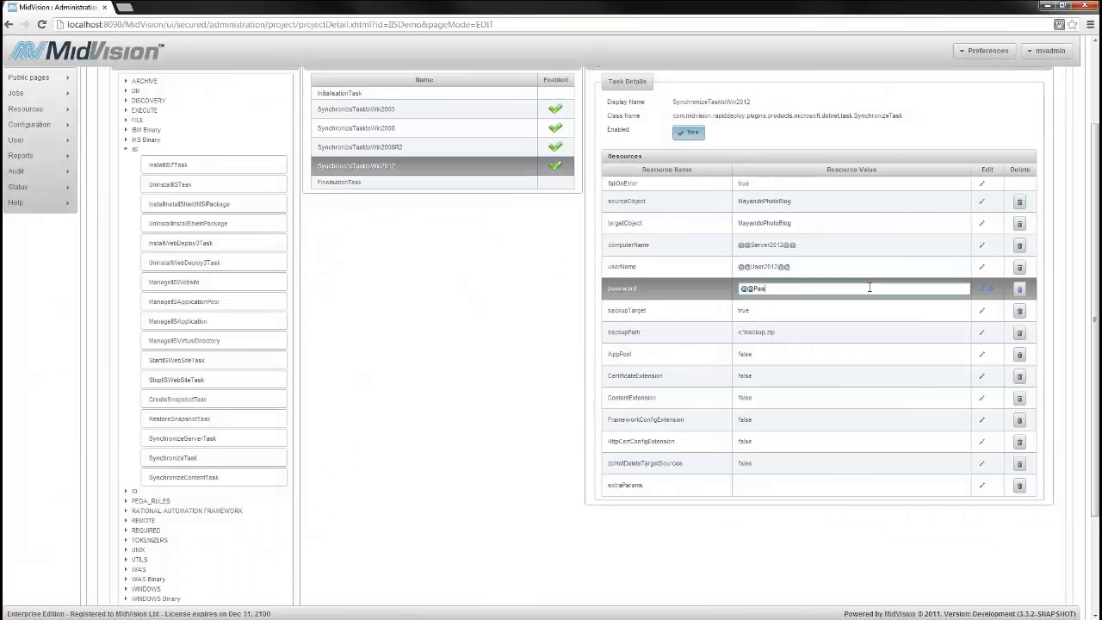
type("s2012@@")
left_click(982, 288)
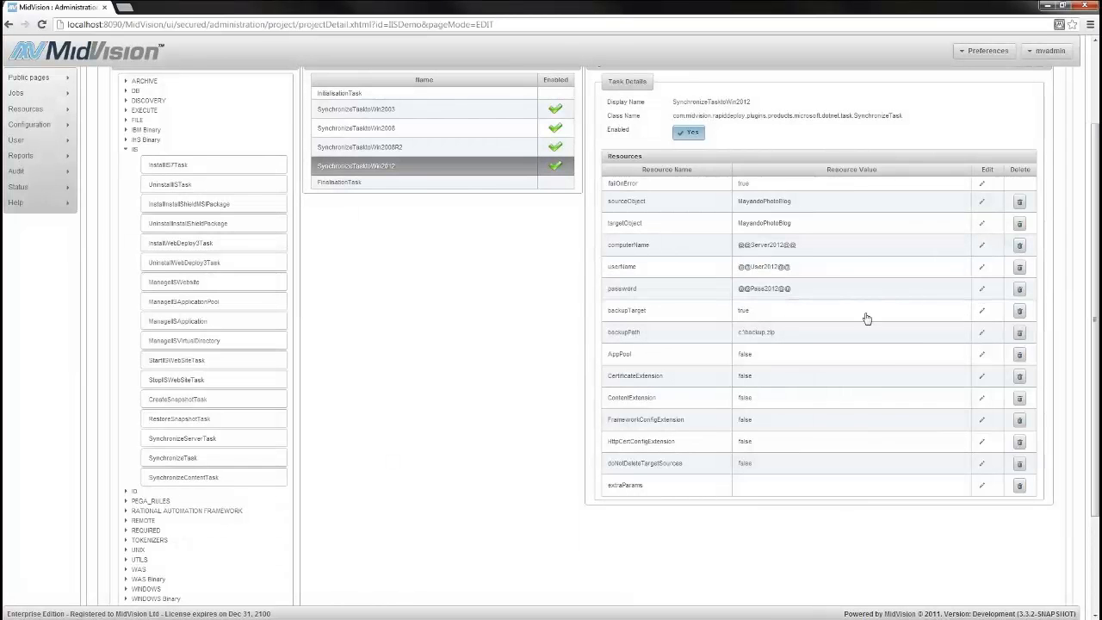
left_click(982, 310)
left_click(982, 310)
Set AppPool, CertificateExtension, ContentExtension, FrameworkConfigExtension, HttpCertConfigExtension and doNotDeleteTargetSources of SynchronizeTasktoWin2012 to true
left_click(982, 354)
left_click(982, 376)
left_click(981, 397)
left_click(982, 419)
left_click(982, 441)
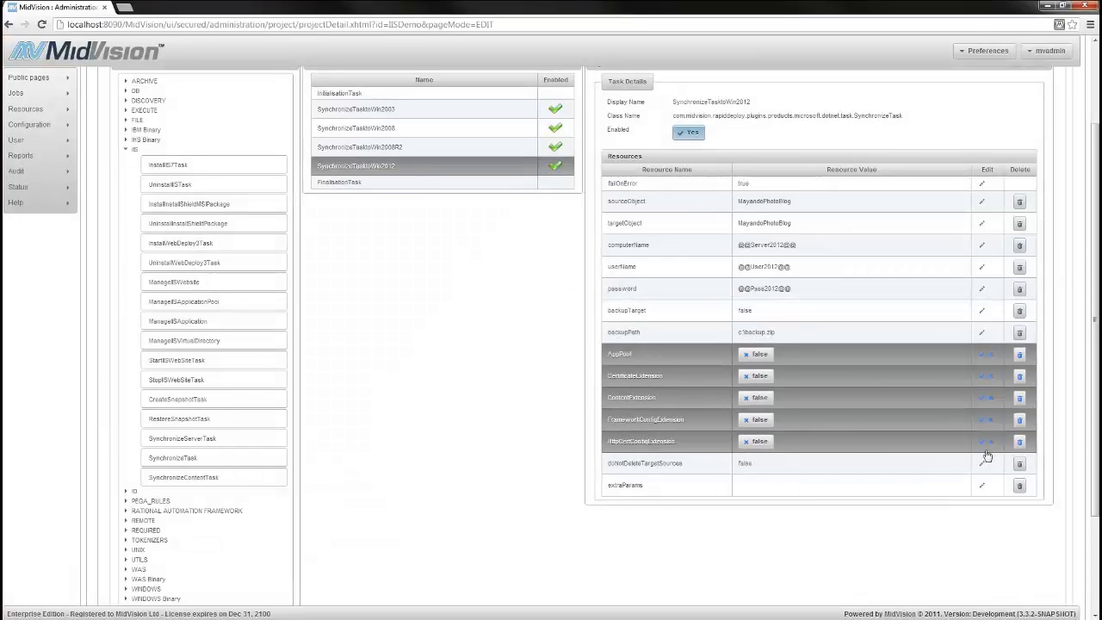
left_click(982, 463)
left_click(756, 353)
left_click(756, 375)
left_click(756, 397)
left_click(756, 419)
left_click(755, 440)
left_click(756, 463)
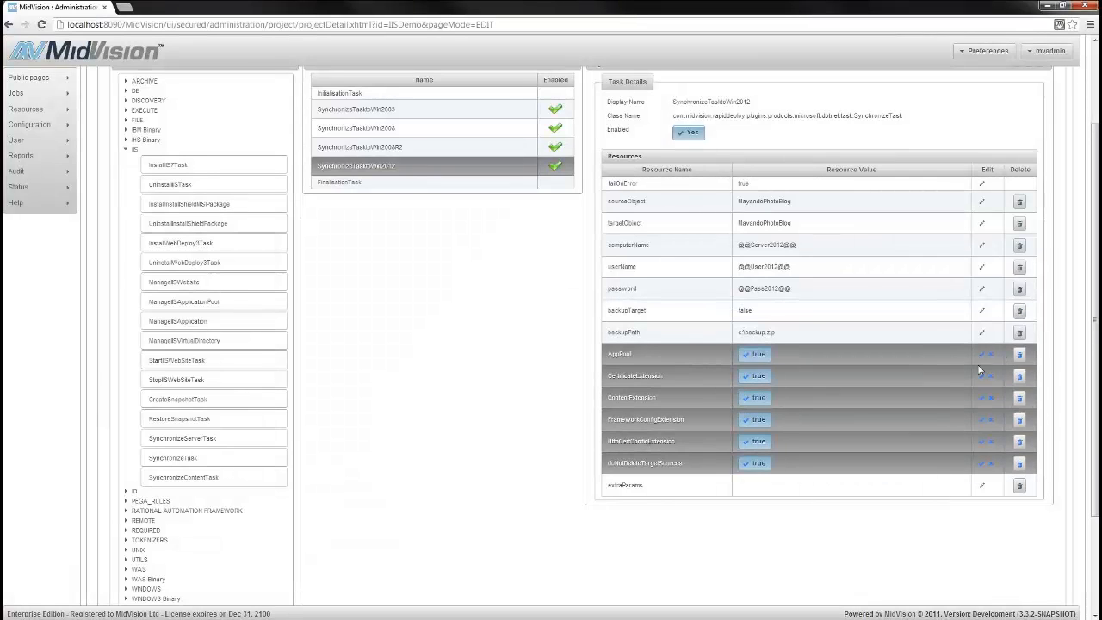
left_click(982, 353)
left_click(982, 376)
left_click(982, 396)
left_click(982, 419)
left_click(982, 441)
left_click(982, 463)
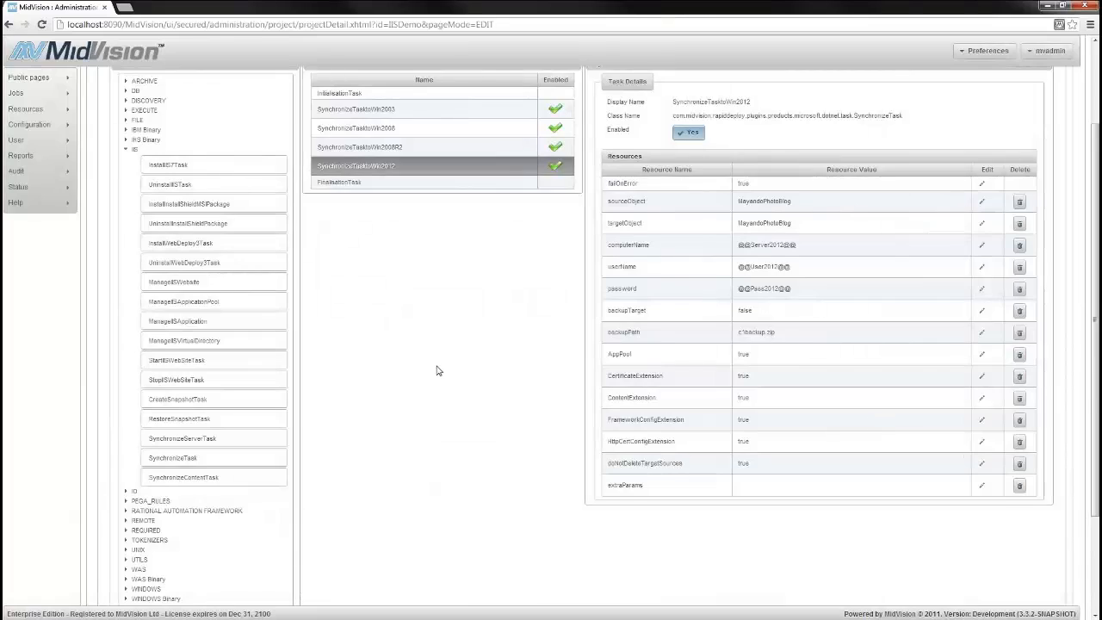
Save the updated IISDemo project and continue editing it
scroll(611, 485, "down", 3)
left_click(864, 602)
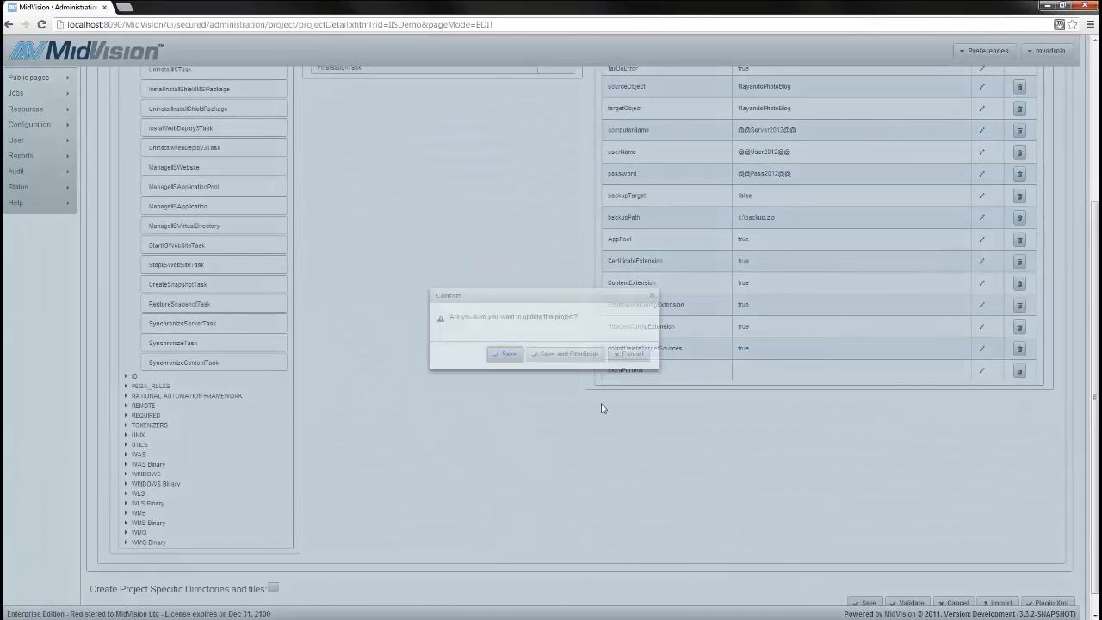
left_click(557, 361)
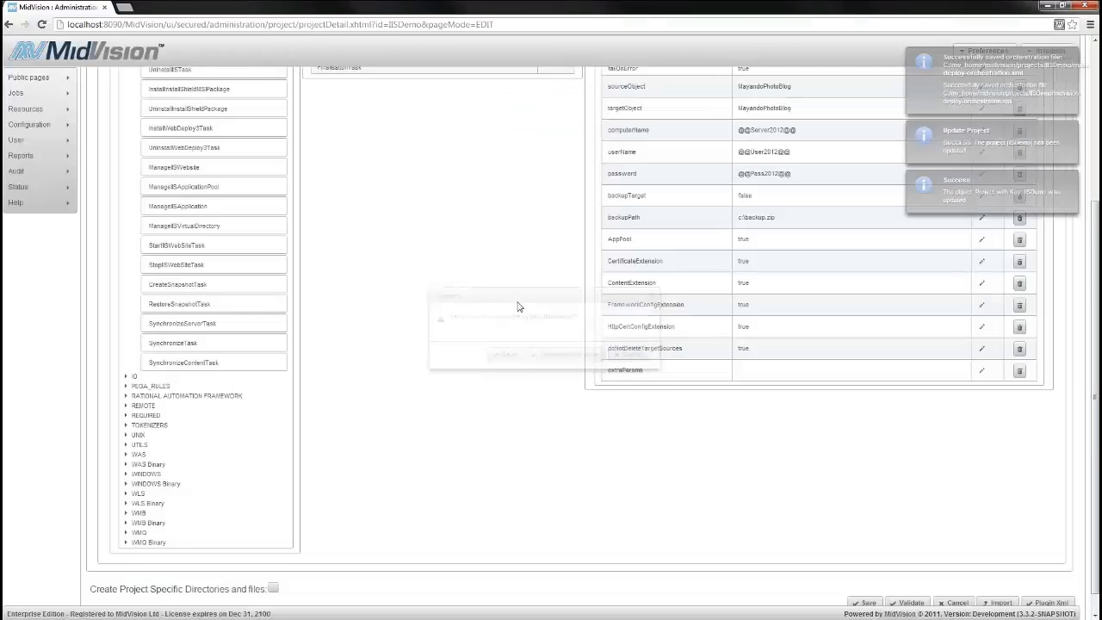
Start a new deployment job for the IISDemo project
scroll(440, 254, "up", 3)
mouse_move(34, 93)
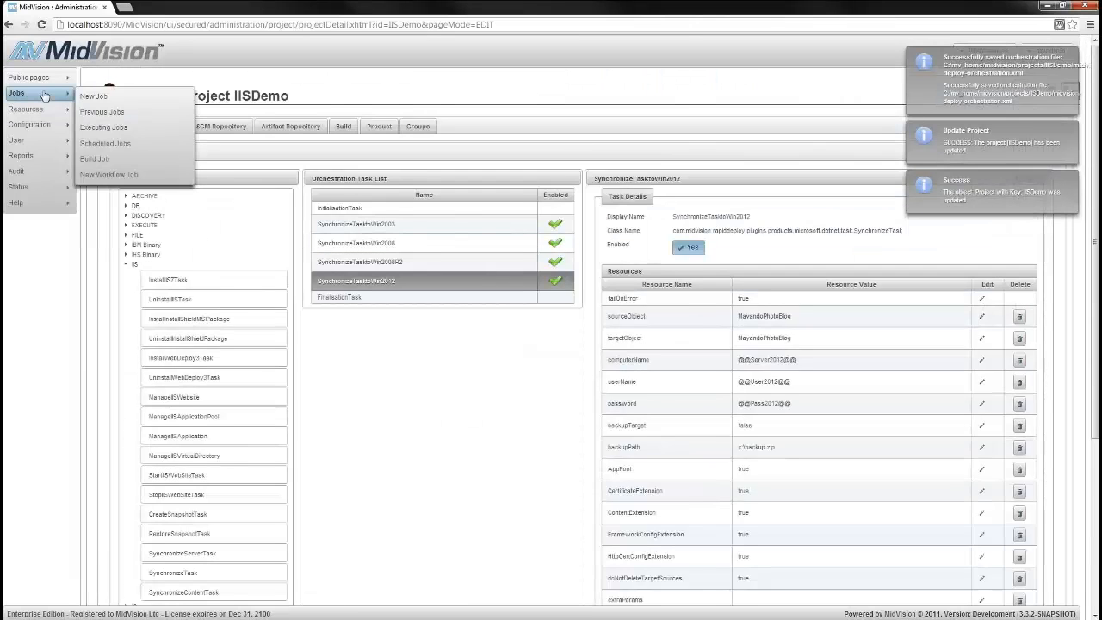
left_click(84, 97)
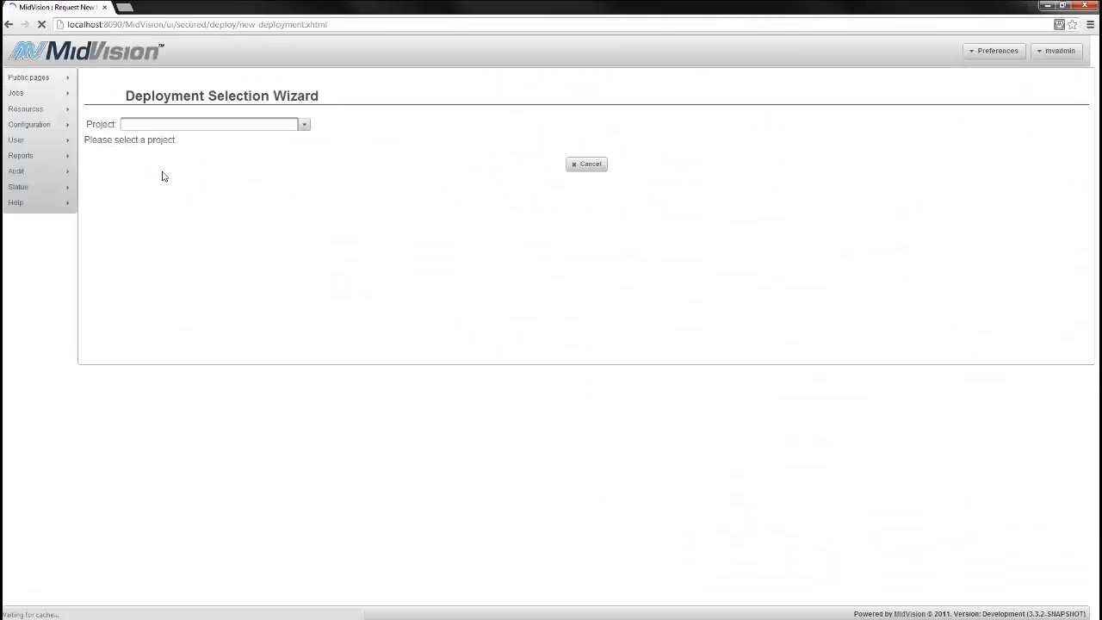
left_click(307, 125)
left_click(158, 142)
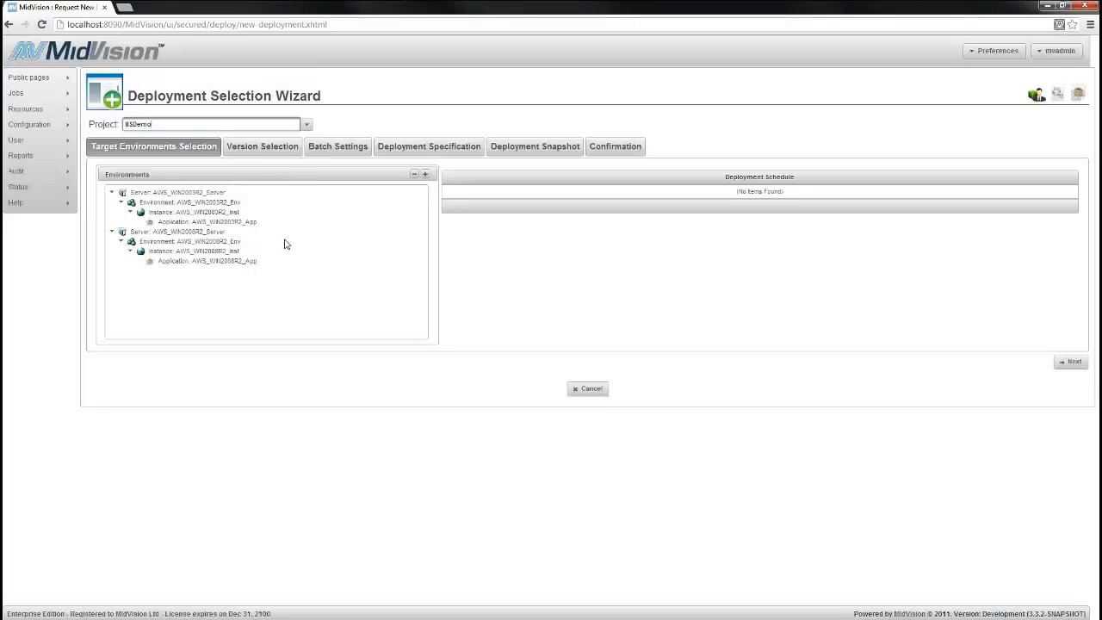
Schedule the deployment to the AWS_WIN2003R2_App application and enable skipping to the finish at version selection
left_click(215, 222)
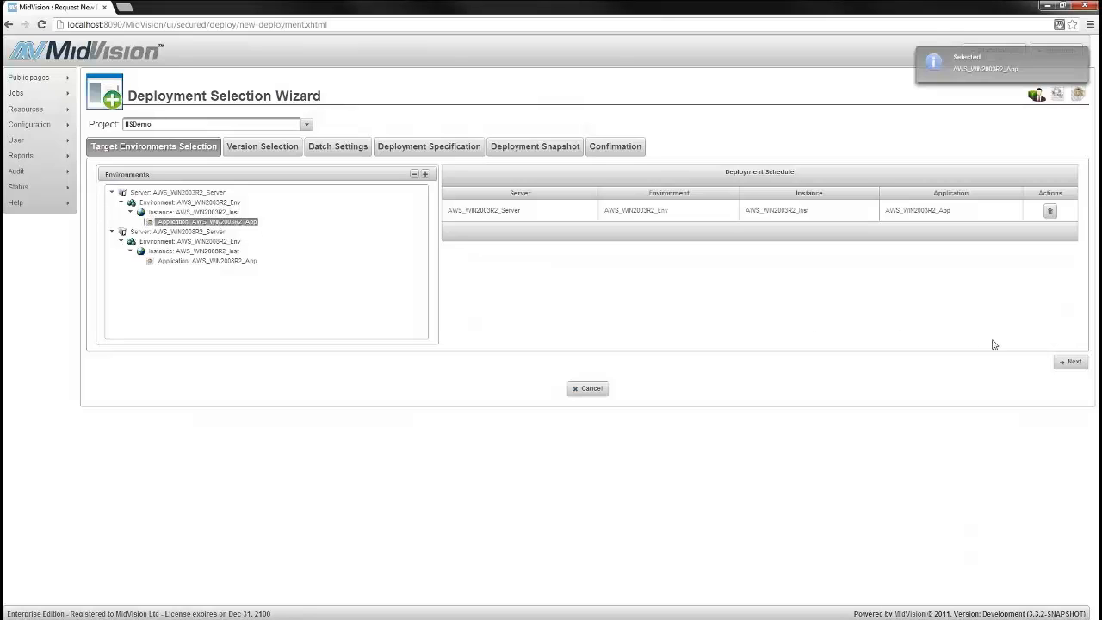
left_click(1071, 362)
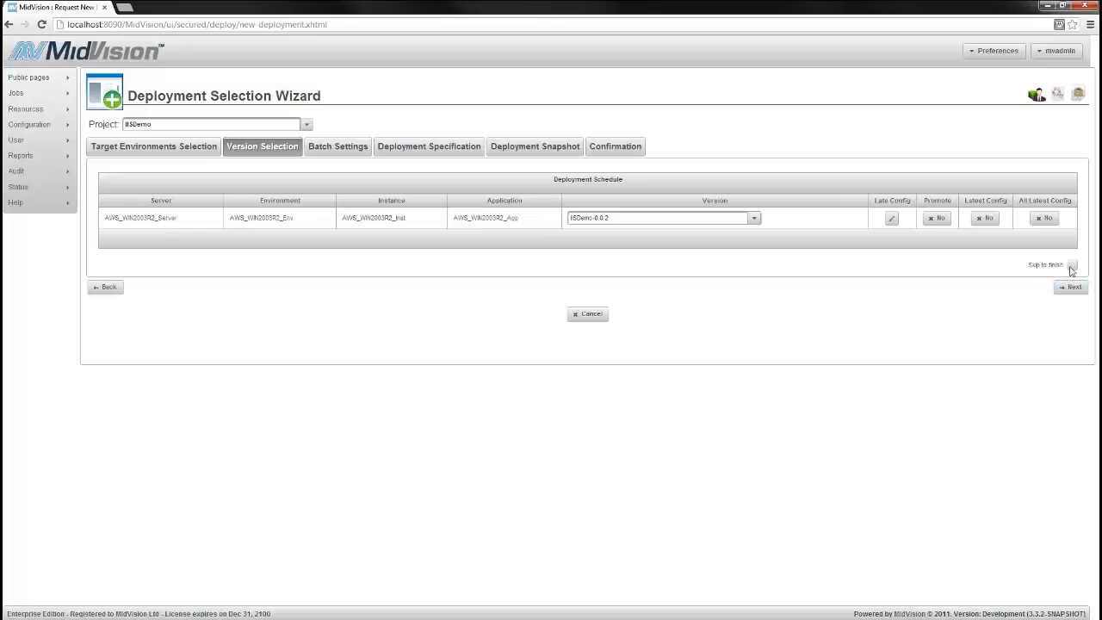
left_click(1071, 265)
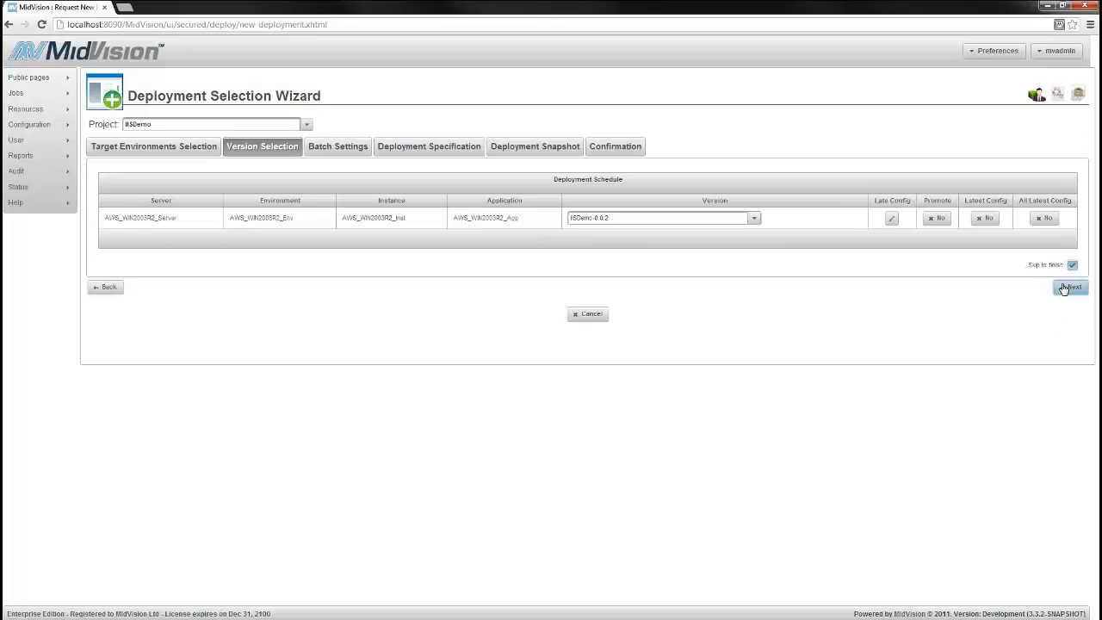
Execute the deployment request for IISDemo-0.0.2 on AWS_WIN2003R2_App and open the list of previous jobs
left_click(1064, 287)
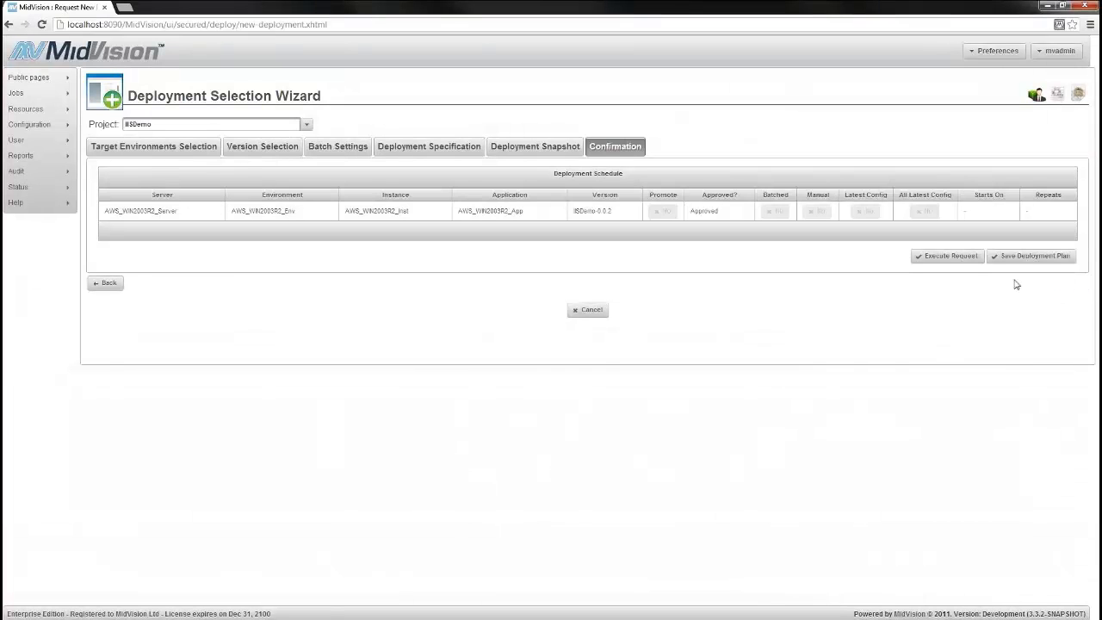
left_click(947, 257)
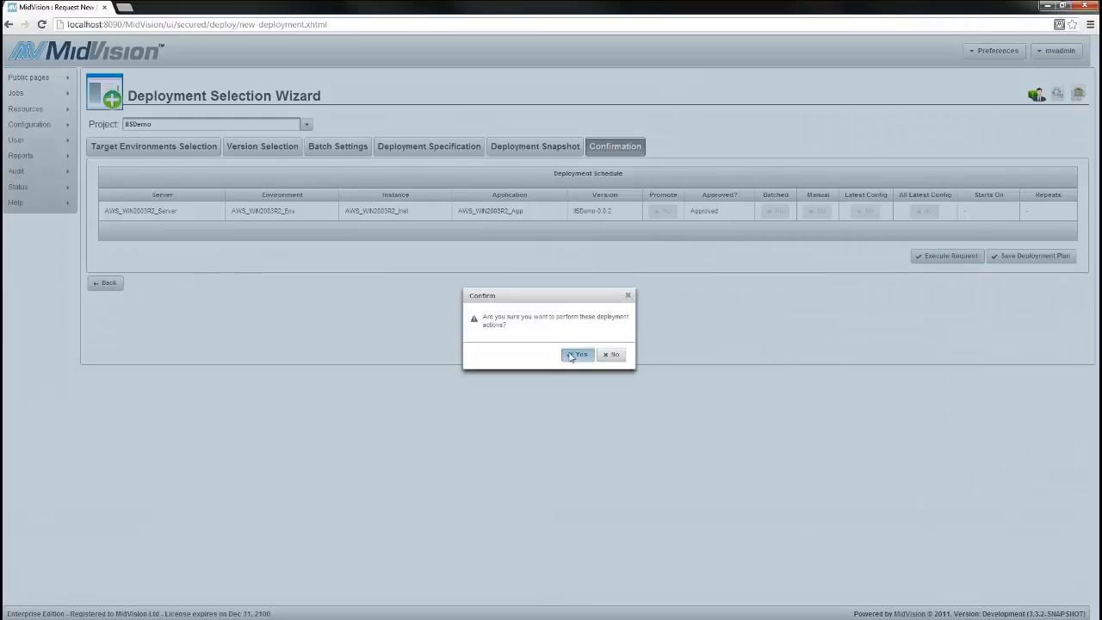
left_click(575, 354)
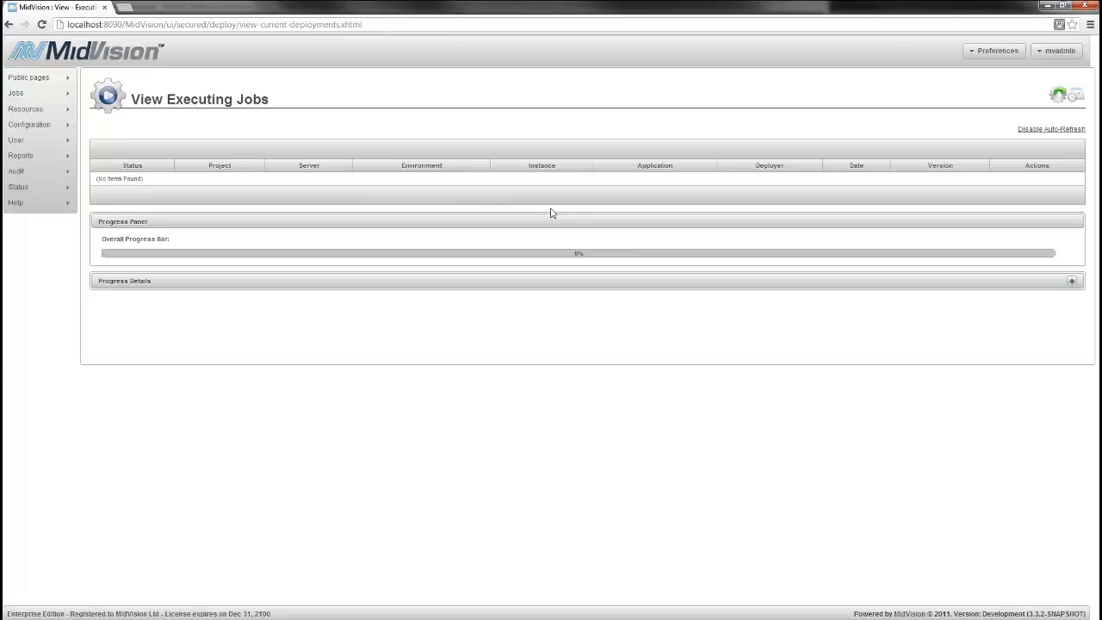
left_click(1057, 95)
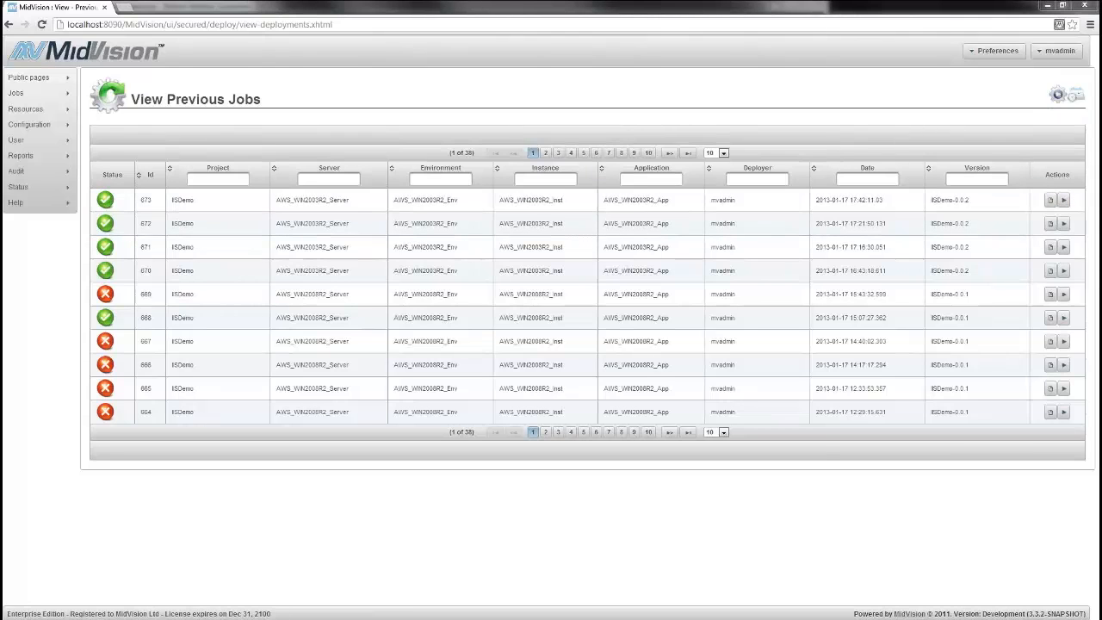
Switch to the Windows Server 2003 remote session, refresh Web Sites in IIS Manager and check the MayandoPhotoBlog entry's port
key("alt+Tab")
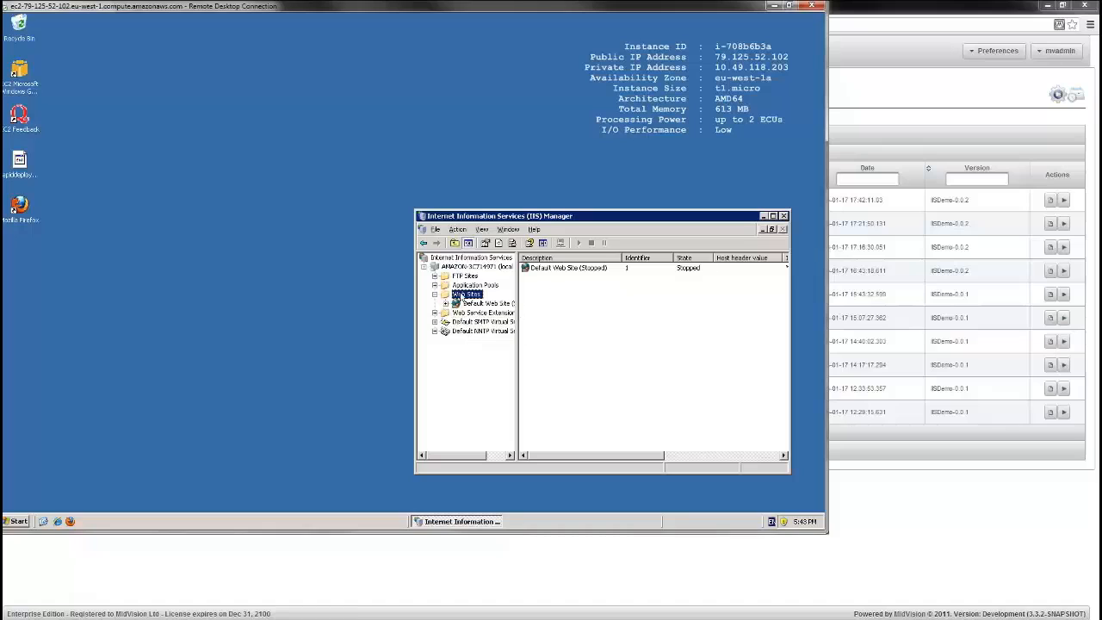
right_click(462, 294)
left_click(489, 347)
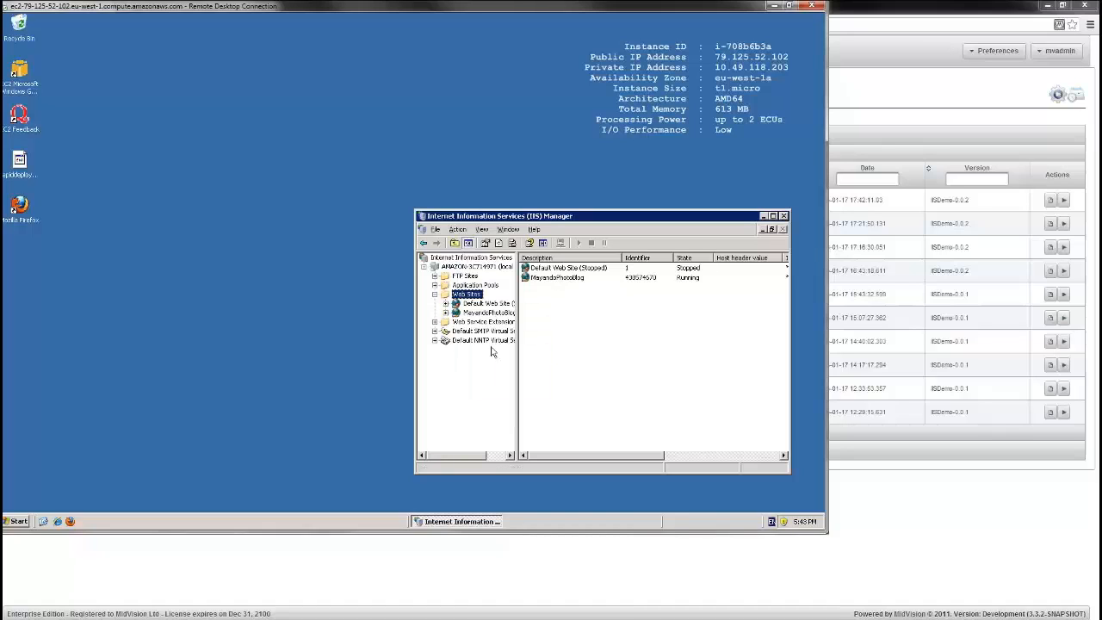
left_click(584, 279)
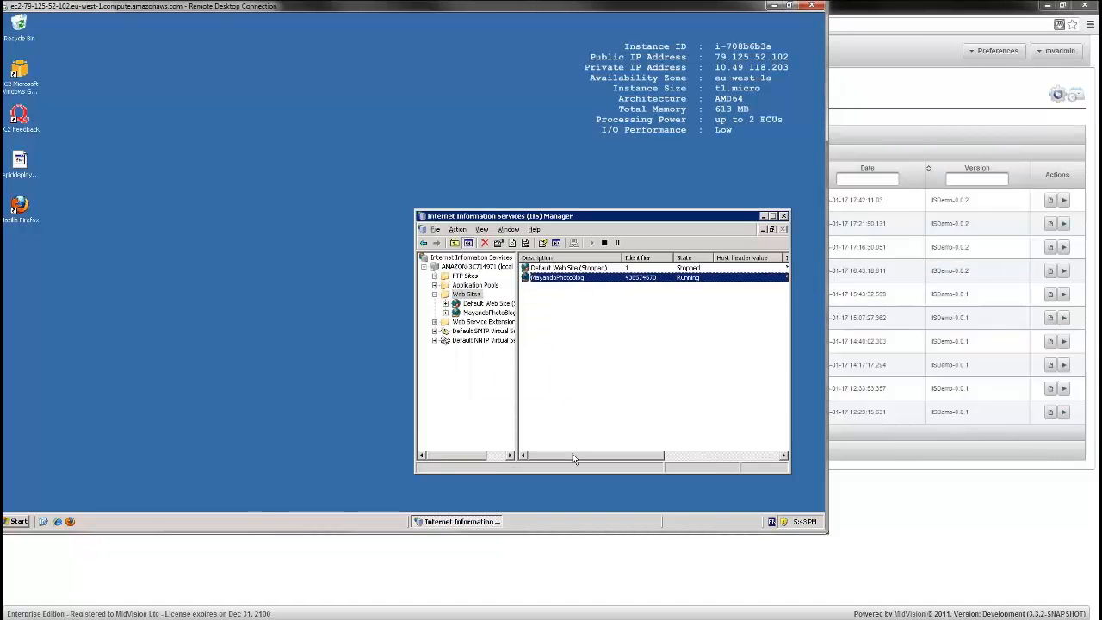
left_click_drag(574, 458, 627, 458)
Open localhost:9990 in Firefox on the Windows Server 2003 machine to check the deployed photo blog
left_click(70, 521)
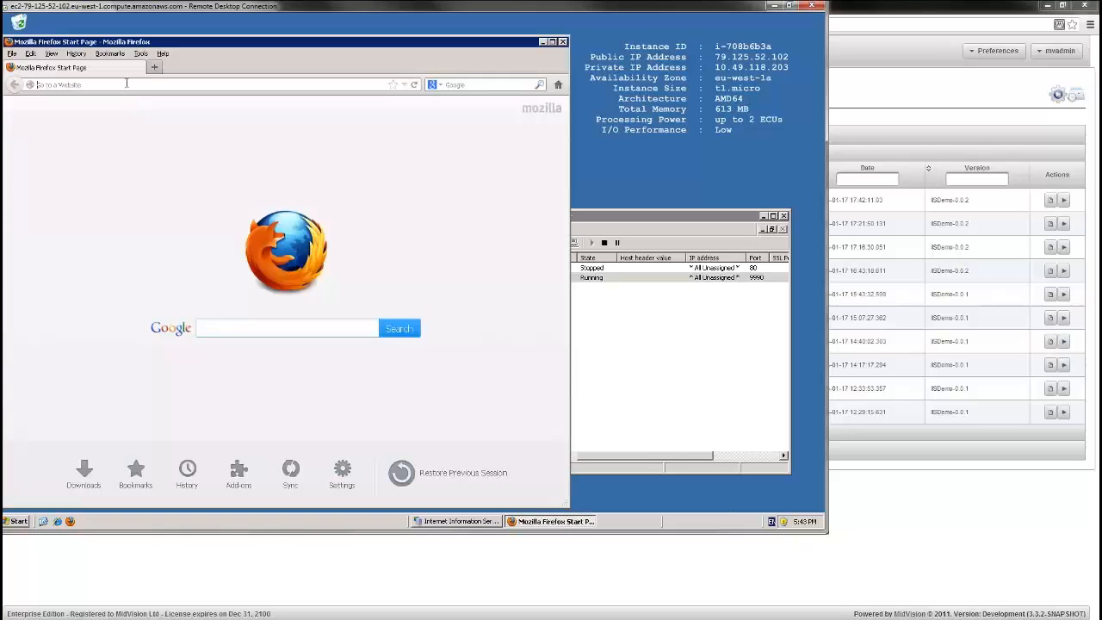
type("localhost/")
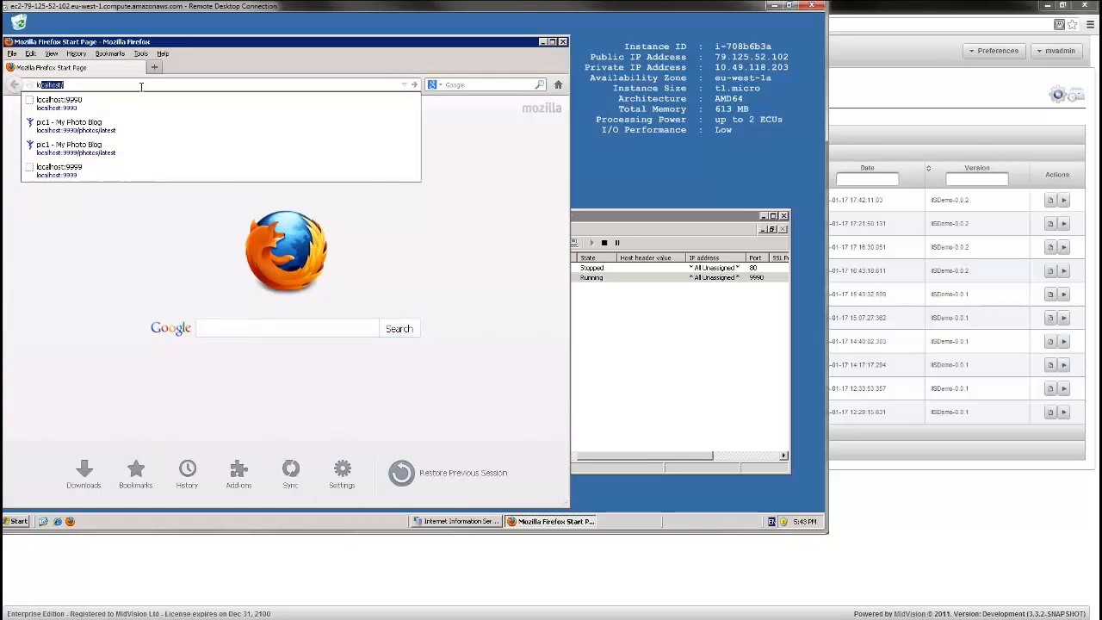
left_click(115, 112)
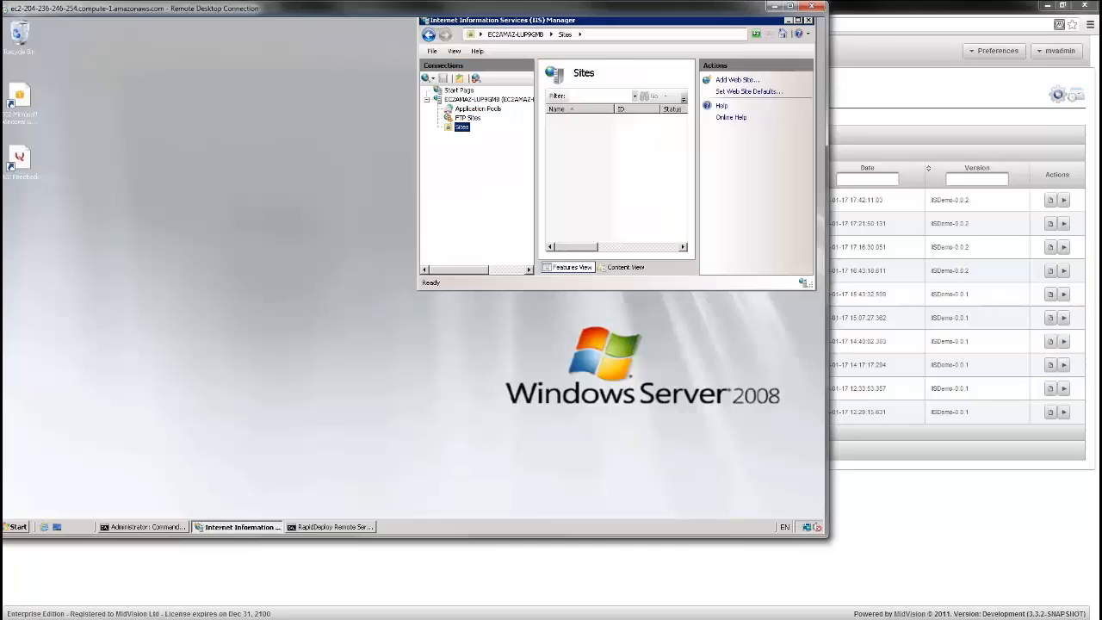
On the Windows Server 2008 machine, refresh the IIS sites and browse MayandoPhotoBlog over http on port 9990
right_click(462, 128)
left_click(484, 152)
left_click(482, 138)
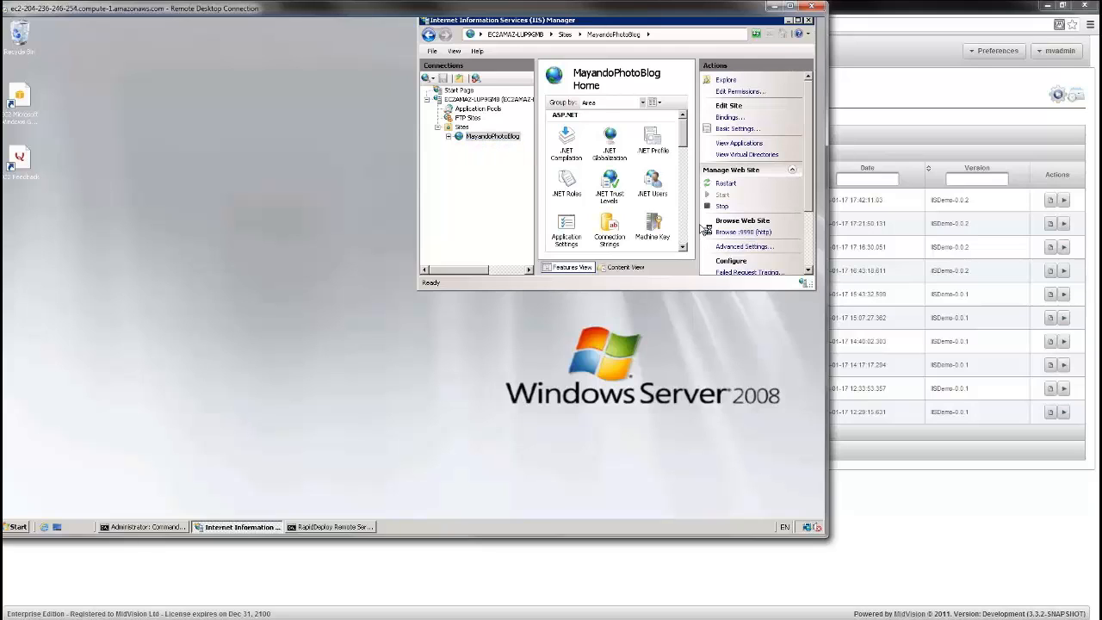
left_click(707, 231)
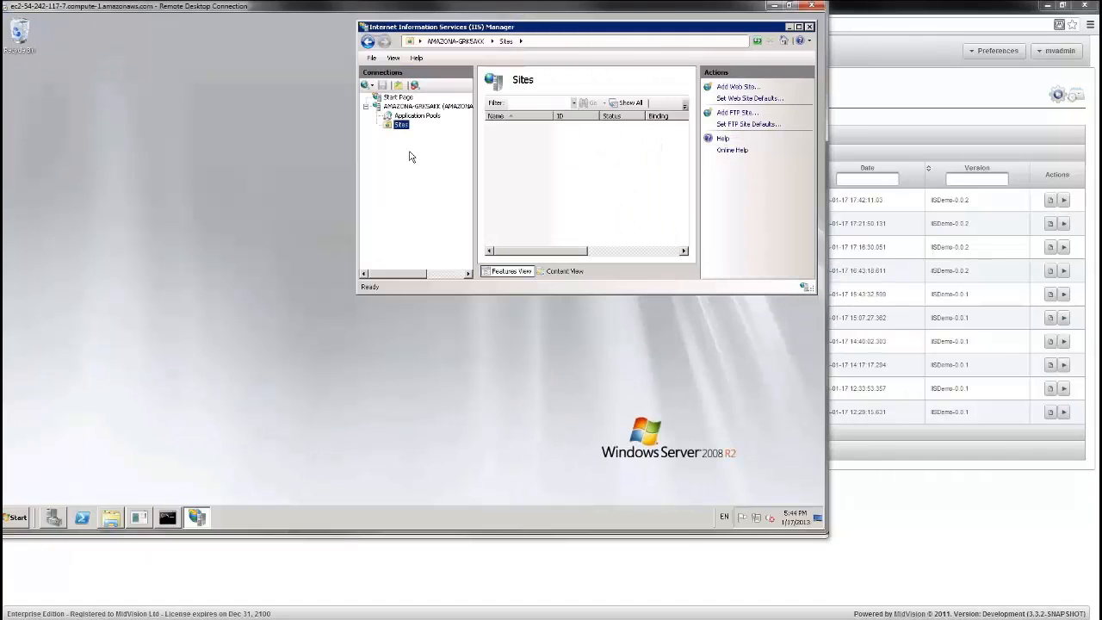
On the Windows Server 2008 R2 machine, refresh the IIS sites and browse MayandoPhotoBlog over http on port 9990
right_click(401, 125)
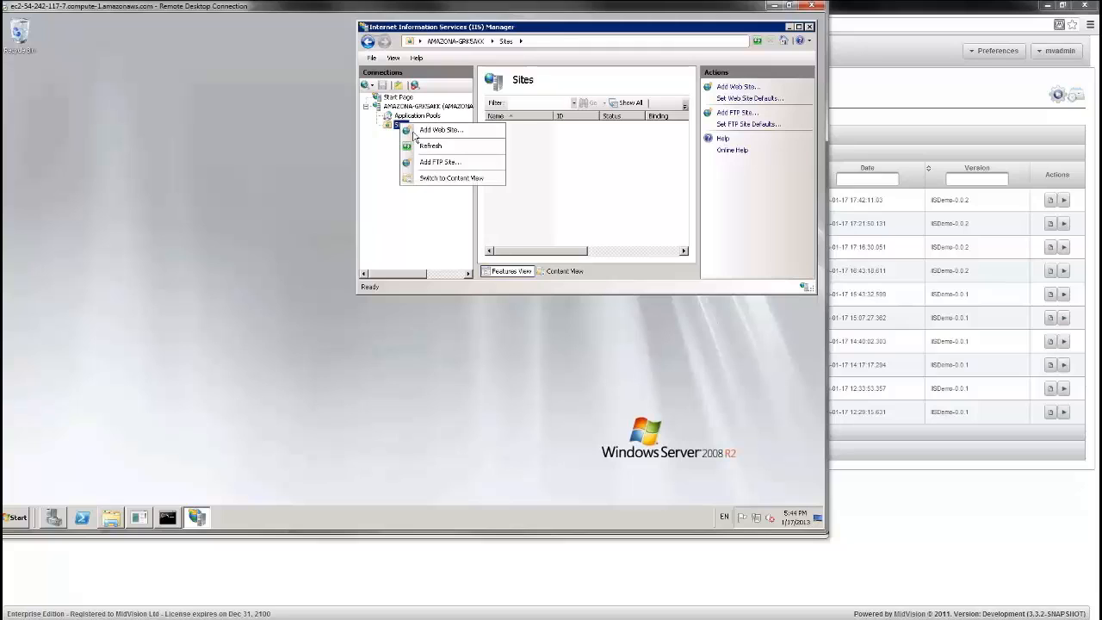
left_click(423, 146)
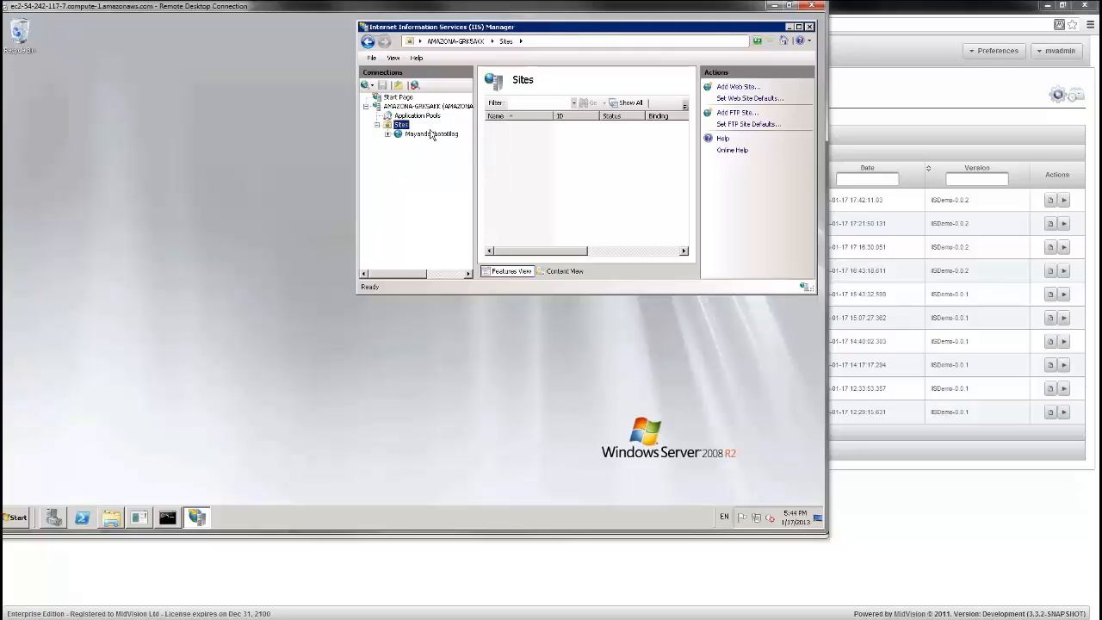
left_click(431, 135)
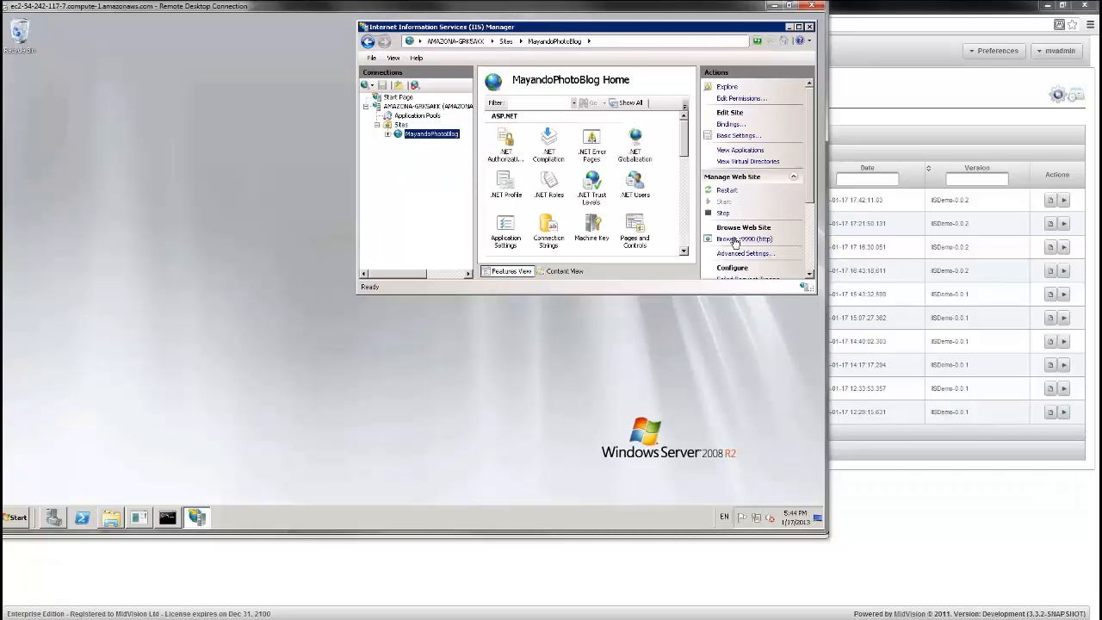
left_click(734, 239)
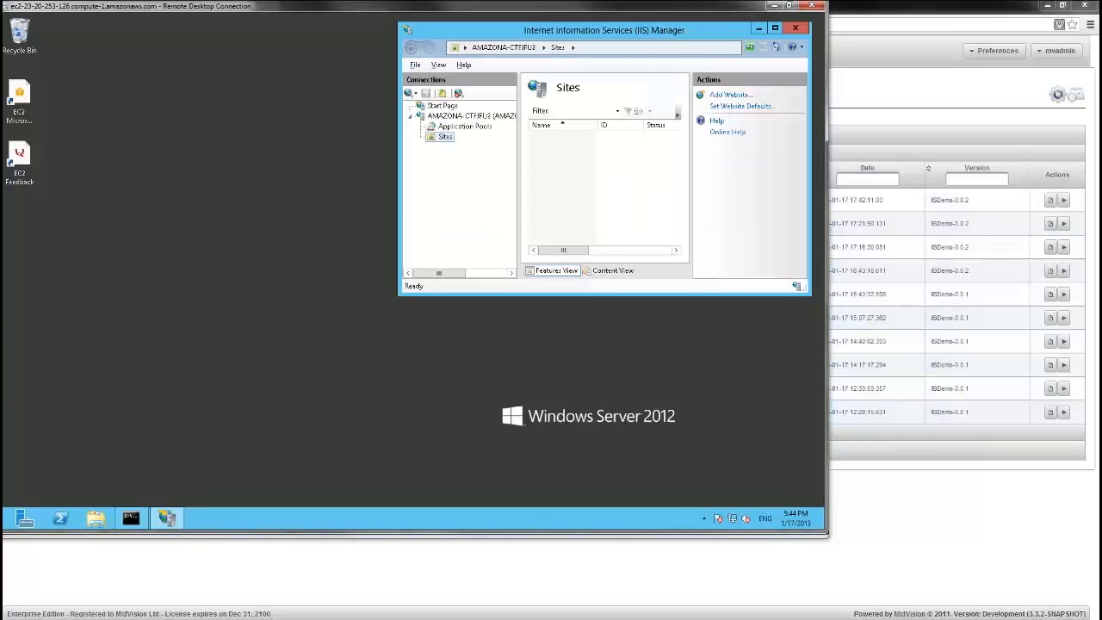
On the Windows Server 2012 machine, refresh the IIS sites and browse MayandoPhotoBlog over http on port 9990
right_click(444, 136)
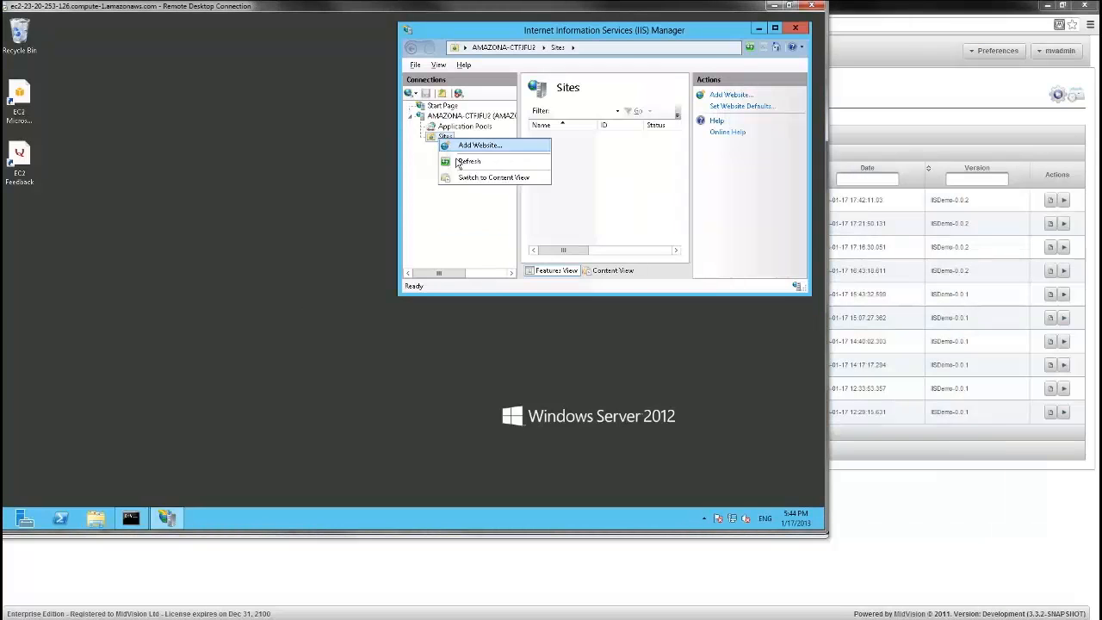
left_click(468, 160)
left_click(465, 149)
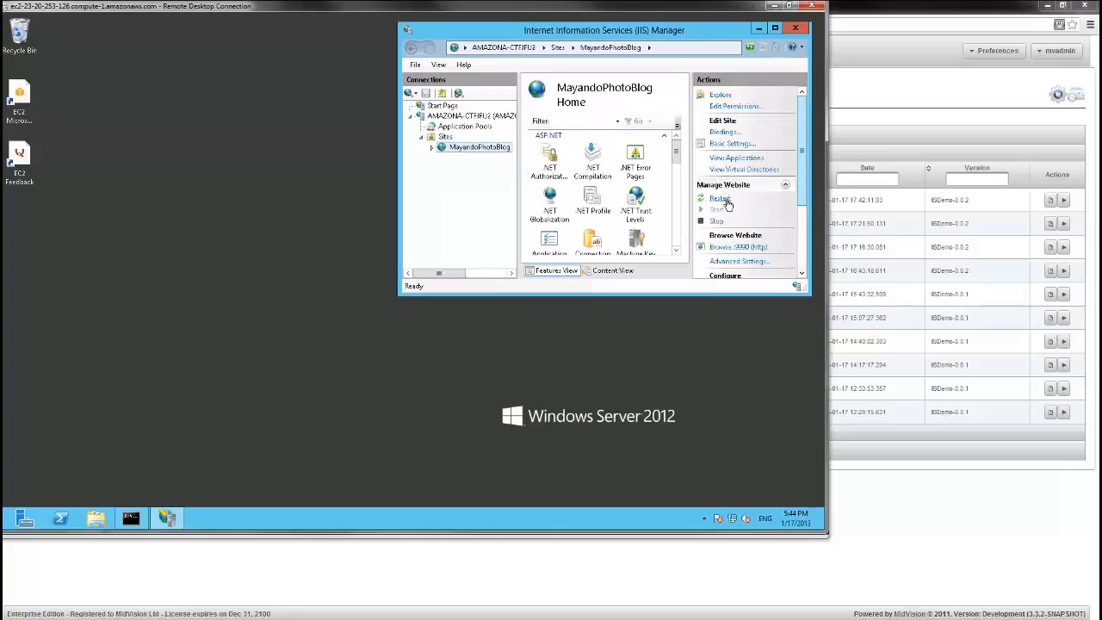
left_click(730, 248)
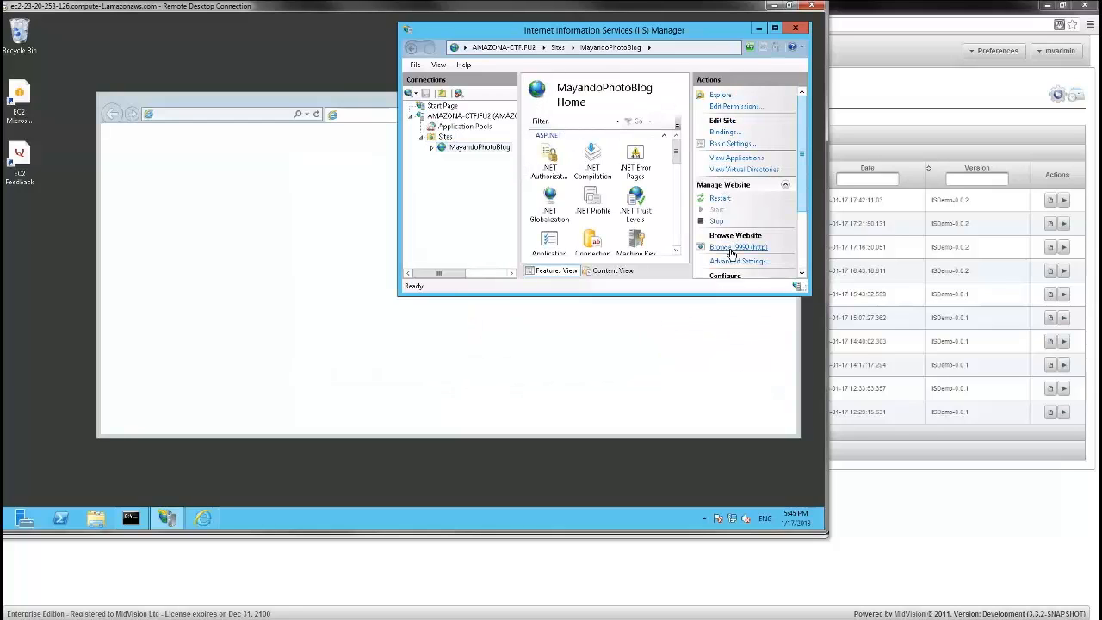
left_click(357, 97)
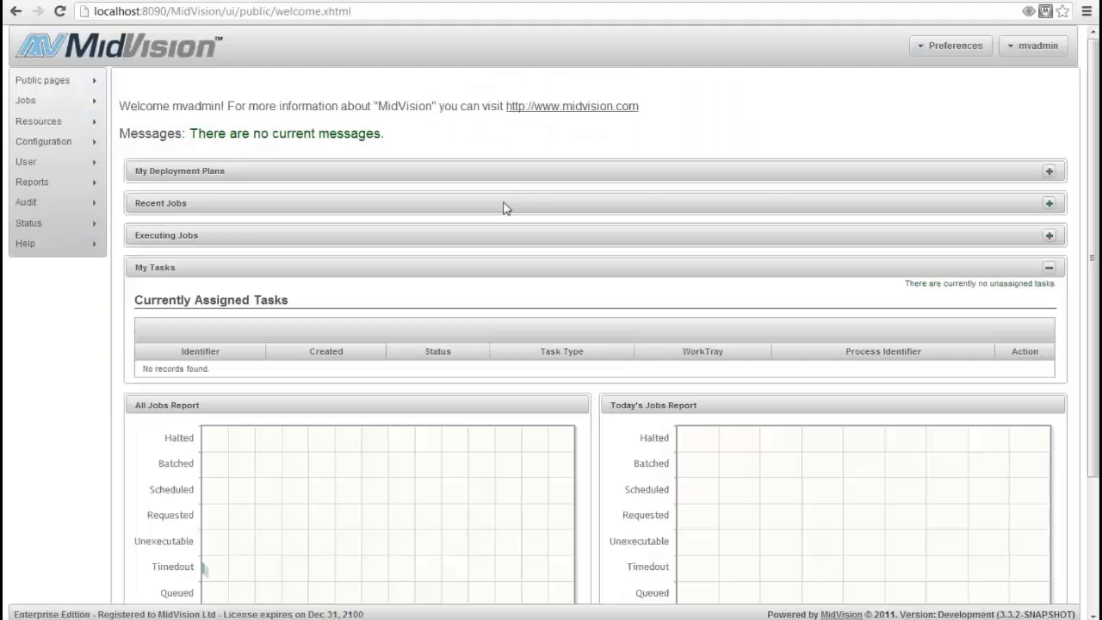
Examine the photo blog page and the MayandoPhotoBlog site in IIS Manager on the first two remote servers
mouse_move(549, 603)
left_click(403, 570)
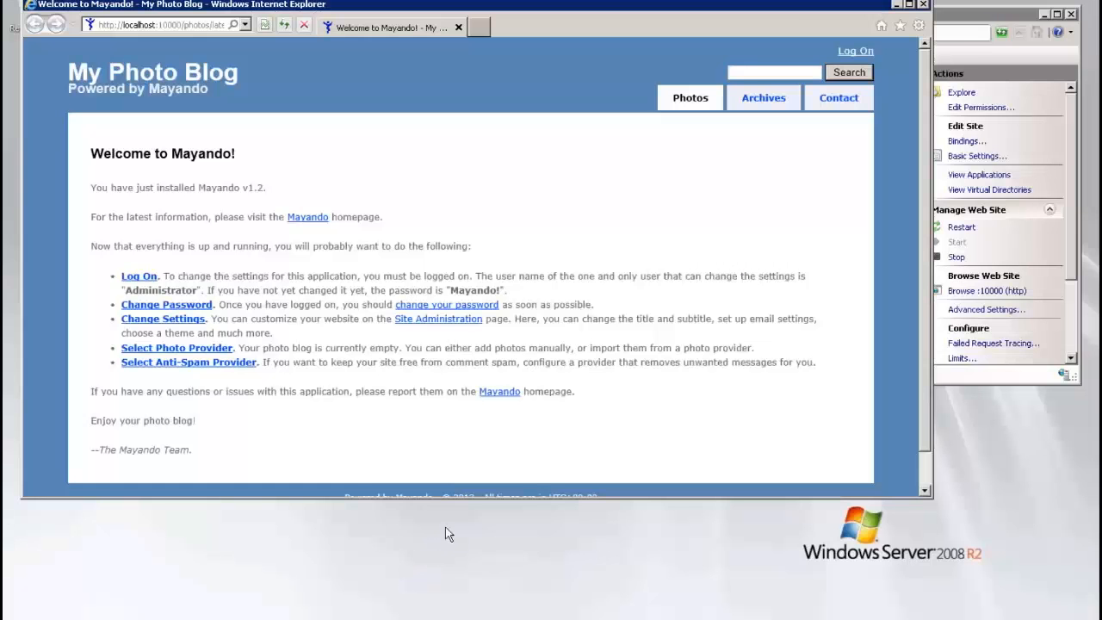
left_click(1016, 31)
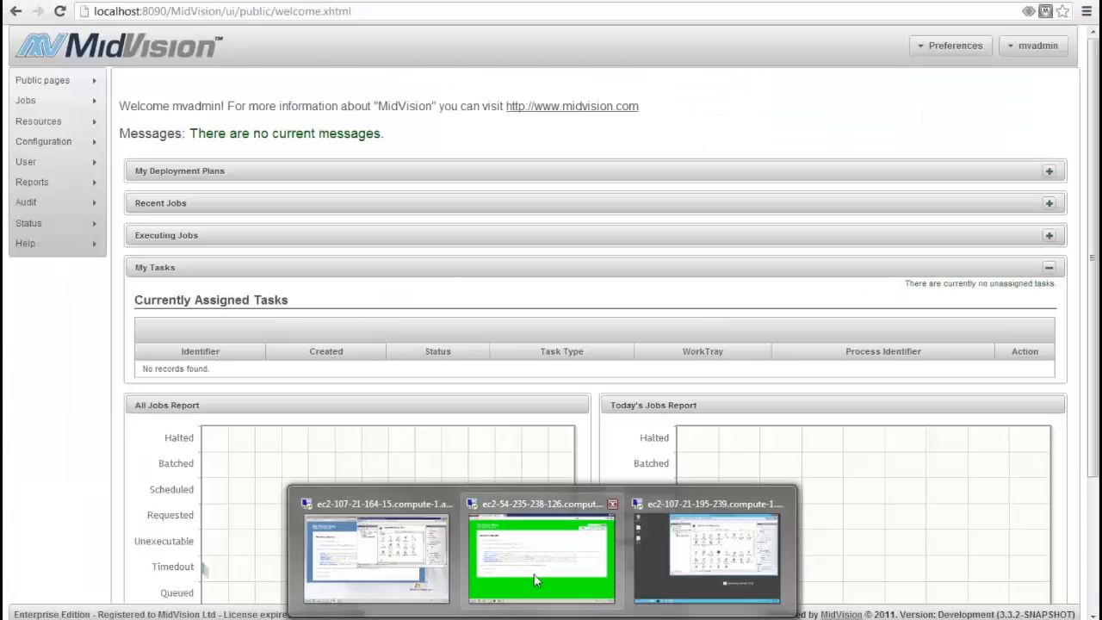
left_click(530, 569)
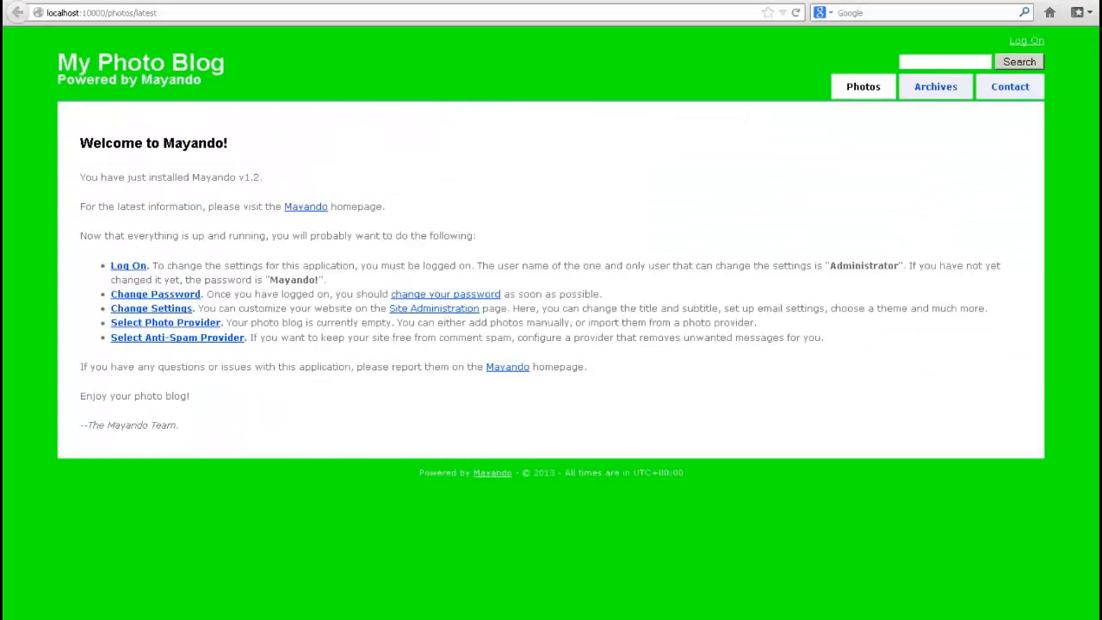
left_click(537, 615)
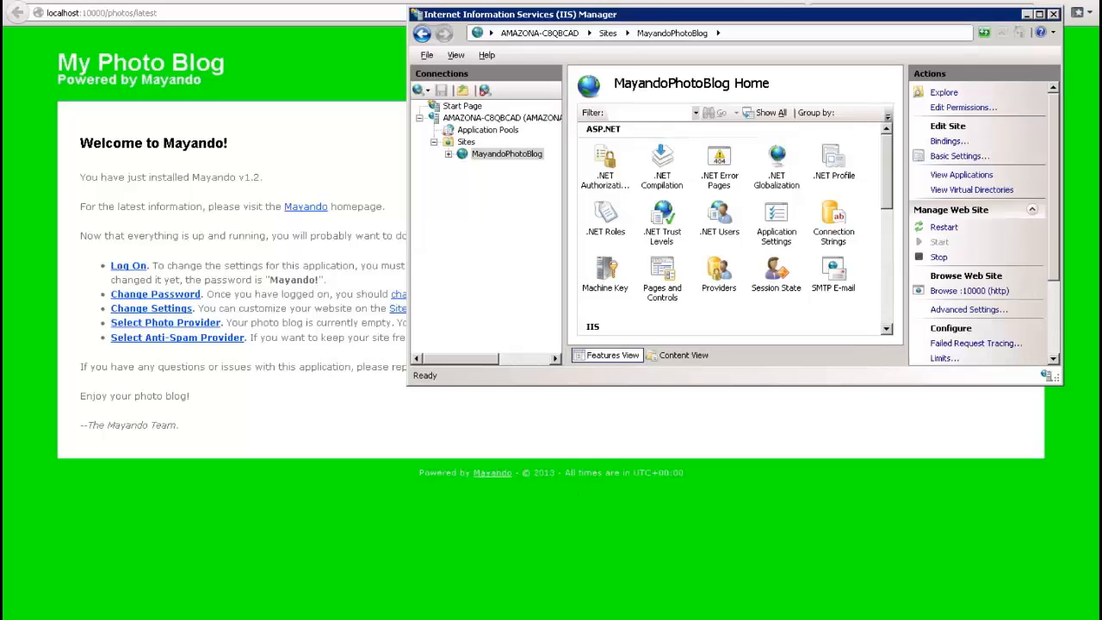
left_click(734, 1)
Return to the Windows Server 2008 R2 session with the blue photo blog and open MayandoPhotoBlog's site bindings
mouse_move(541, 617)
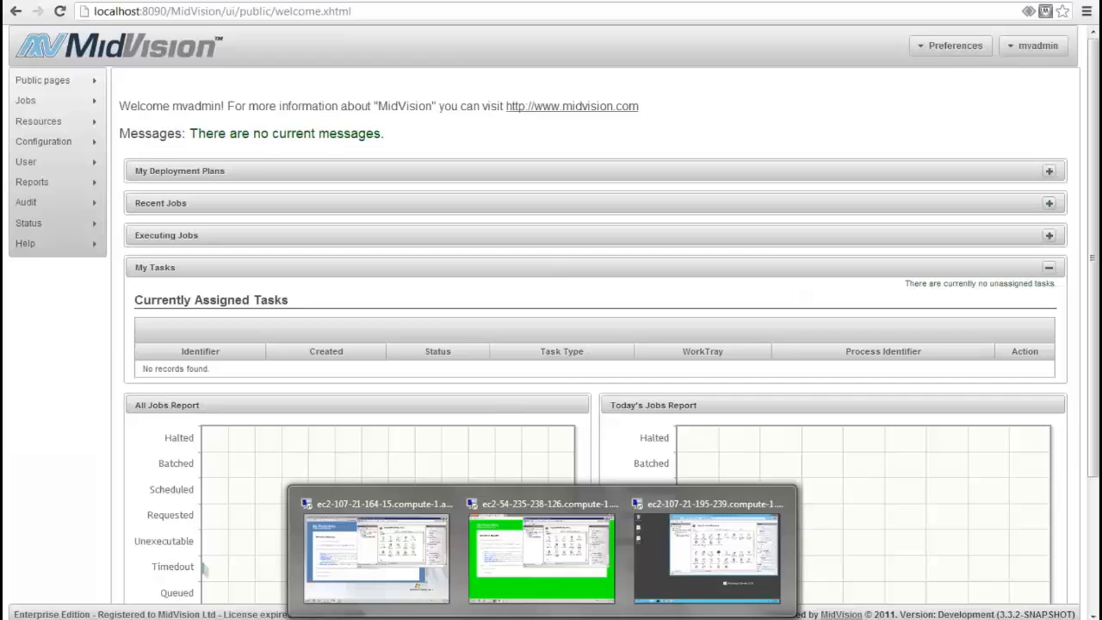
left_click(334, 571)
left_click(499, 155)
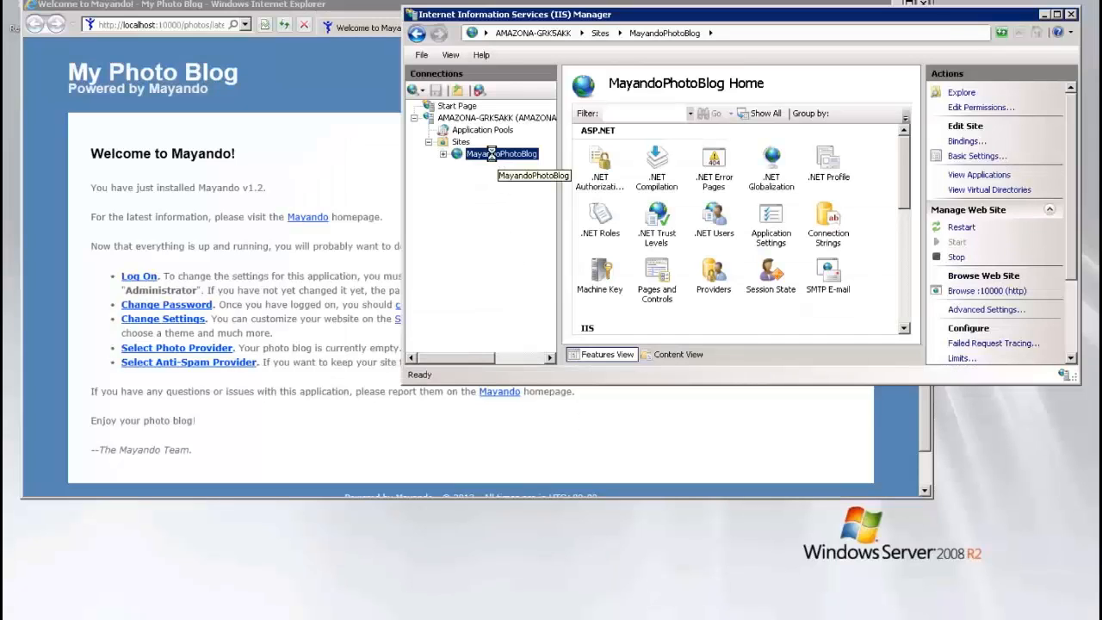
right_click(494, 154)
left_click(527, 237)
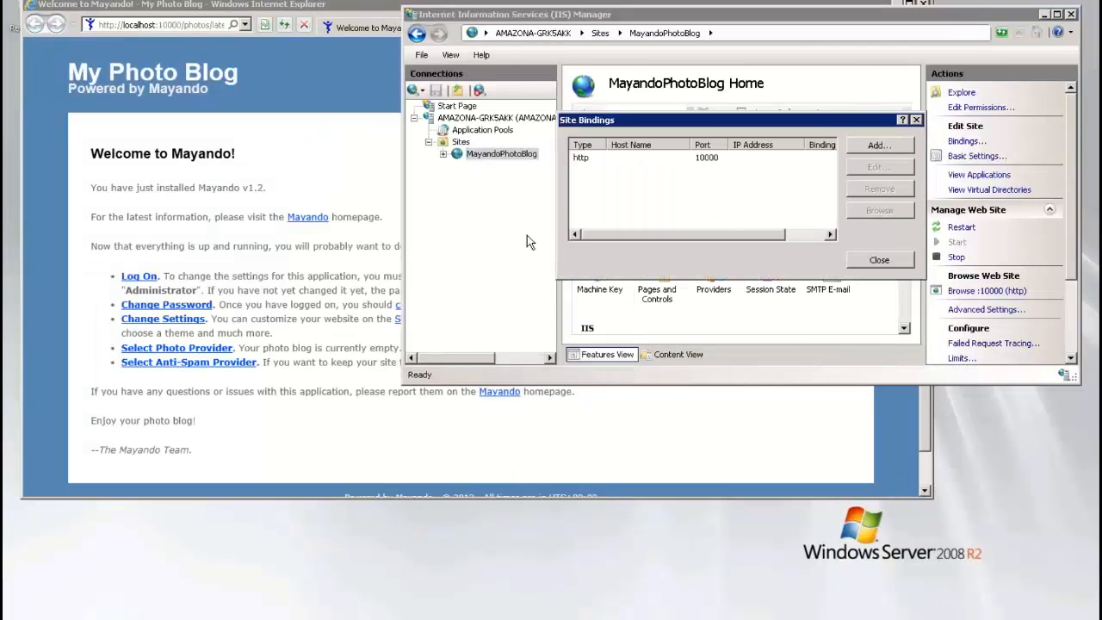
Add an https binding to MayandoPhotoBlog on port 10001 with the SSL certificate WMSvc-WIN-HADA07RVE7E
left_click(882, 145)
left_click(667, 158)
left_click(619, 177)
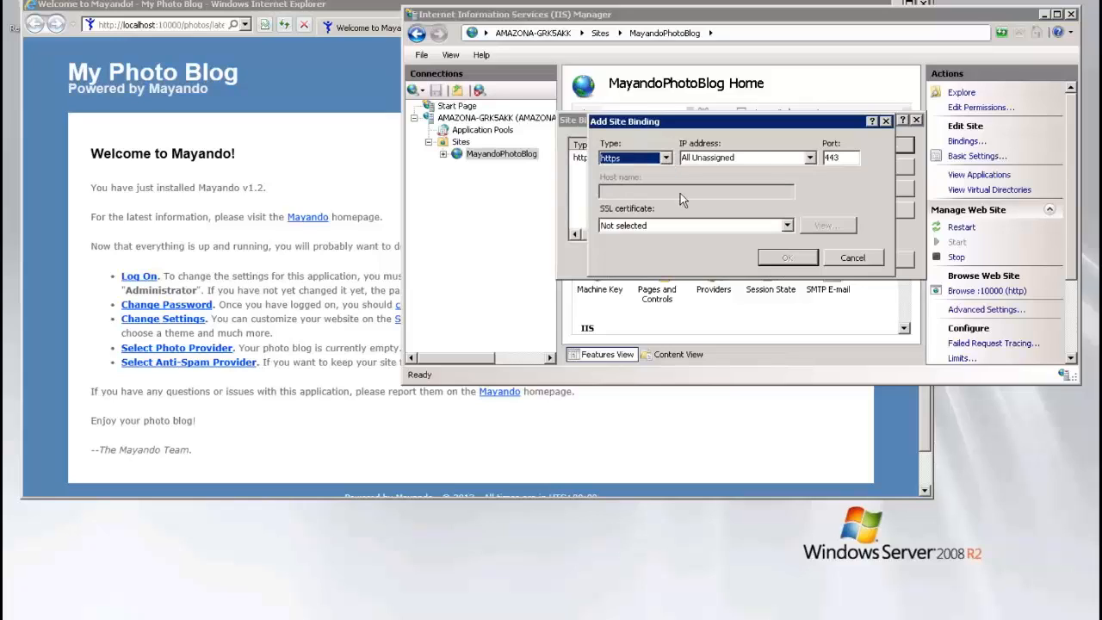
double_click(851, 156)
type("10001")
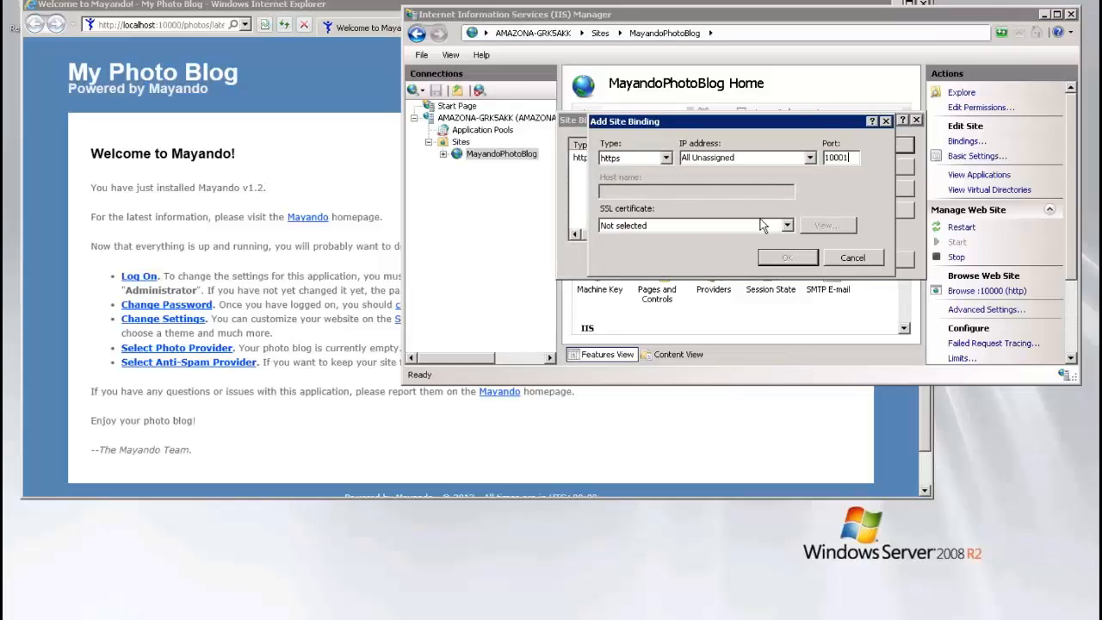
left_click(761, 225)
left_click(704, 244)
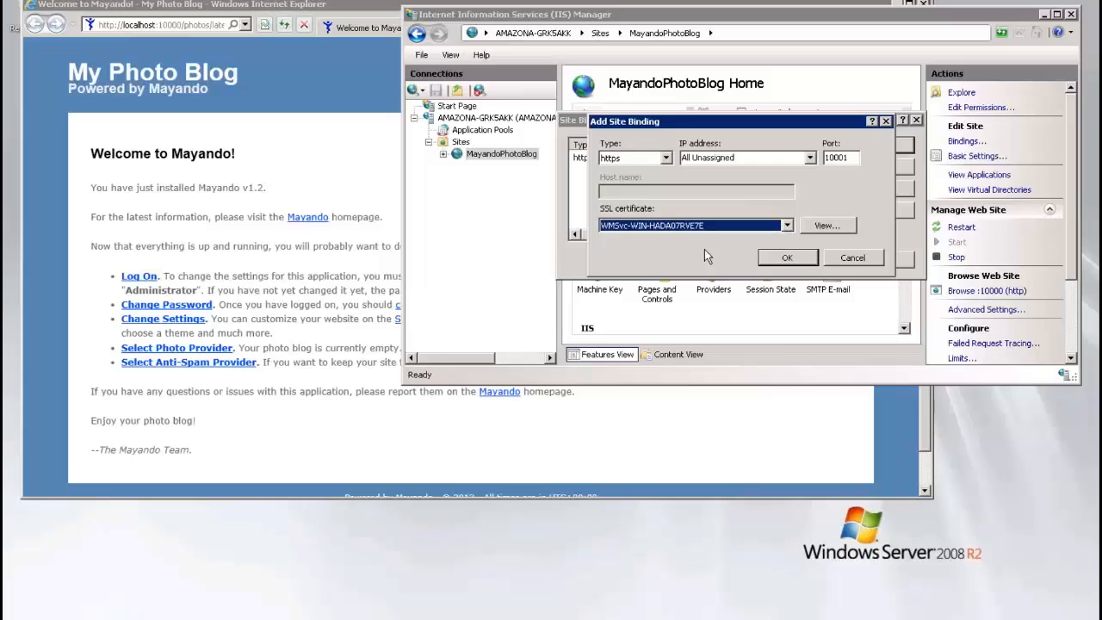
left_click(783, 259)
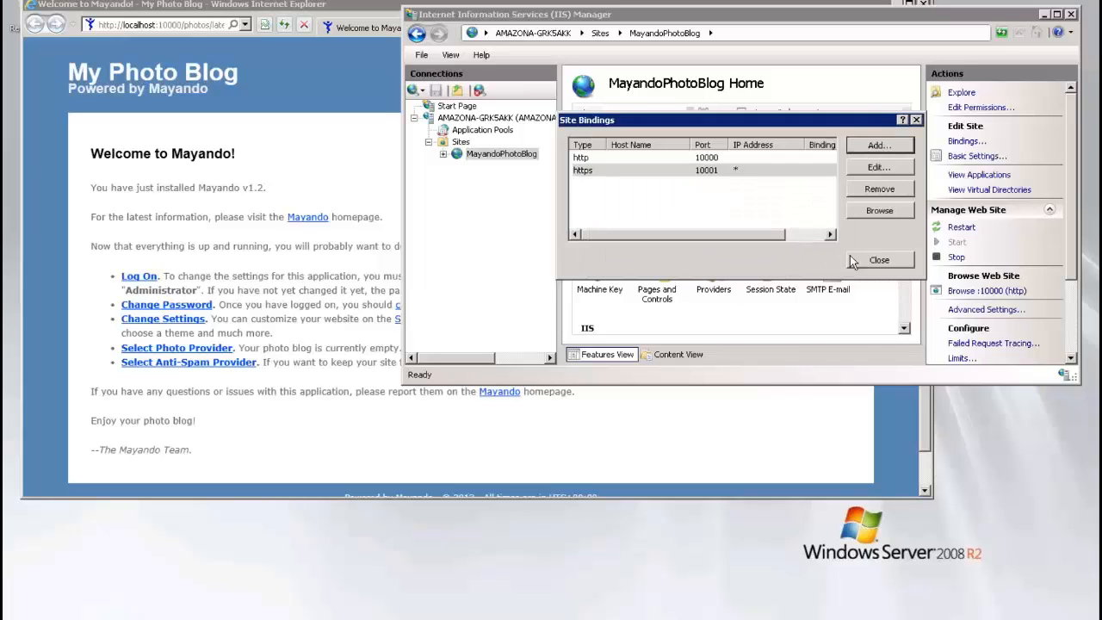
left_click(874, 258)
Refresh the site and the Sites list, and browse MayandoPhotoBlog over https on port 10001, continuing to the page
right_click(502, 153)
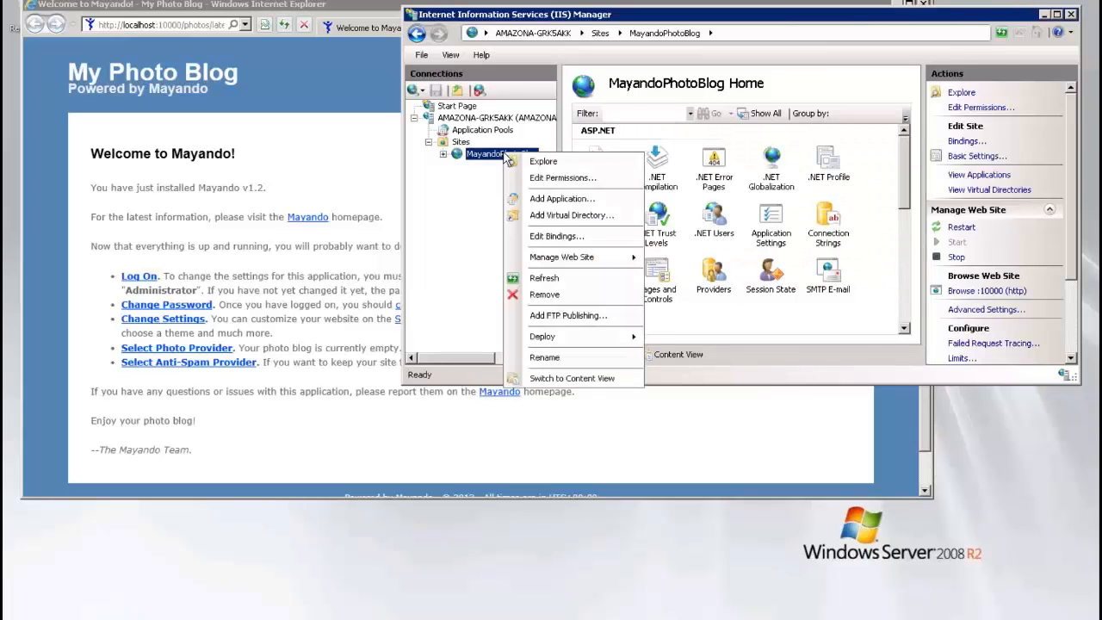
left_click(538, 277)
right_click(460, 142)
left_click(503, 173)
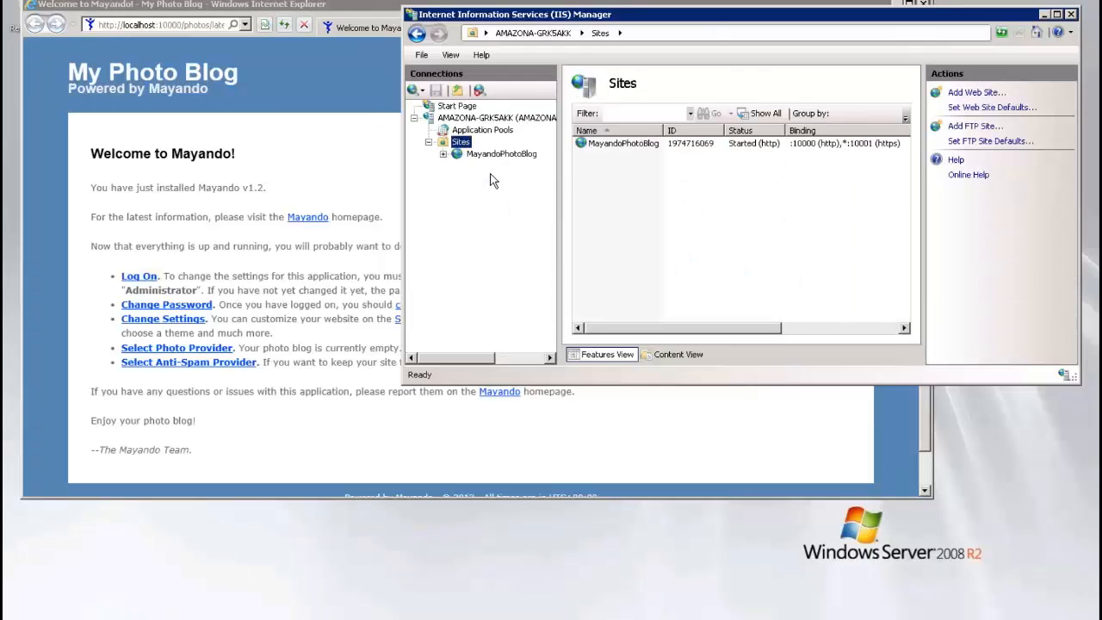
left_click(495, 153)
left_click(970, 306)
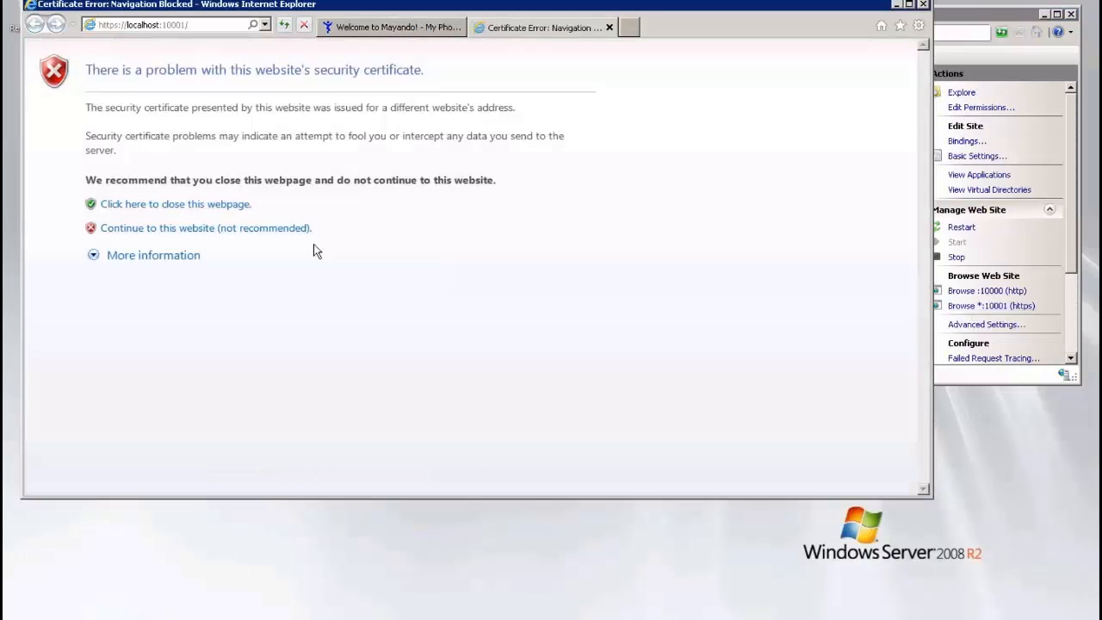
left_click(245, 229)
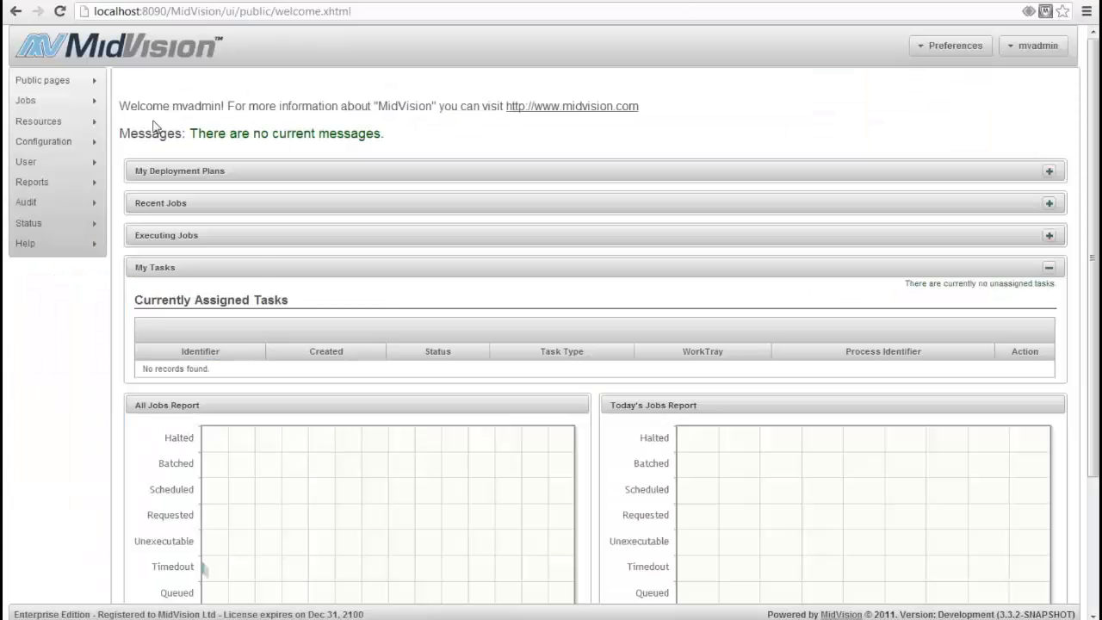
Return to MidVision, open the IISDemo project for editing and display the orchestration task SynchronizeTasktoWin2008's details
mouse_move(38, 122)
left_click(147, 127)
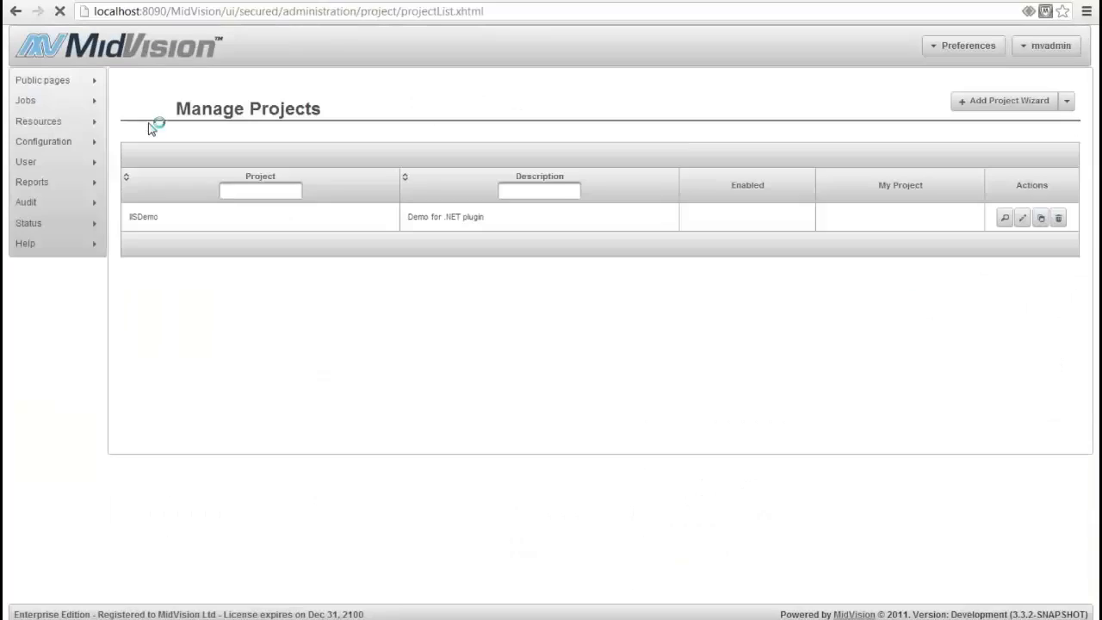
left_click(1022, 218)
left_click(215, 148)
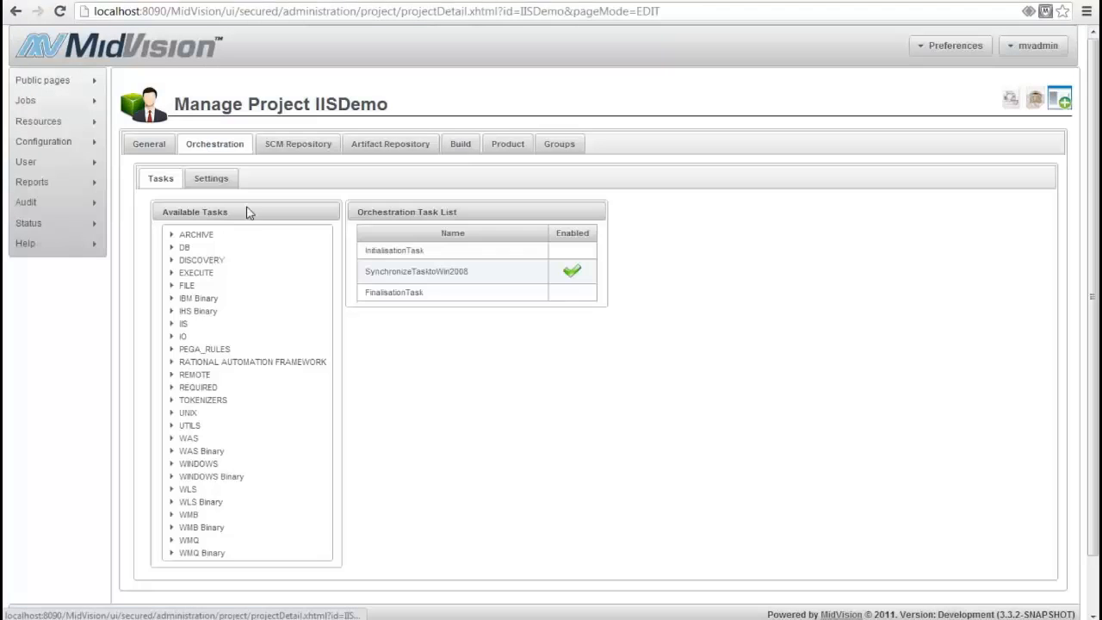
left_click(434, 290)
scroll(477, 380, "down", 2)
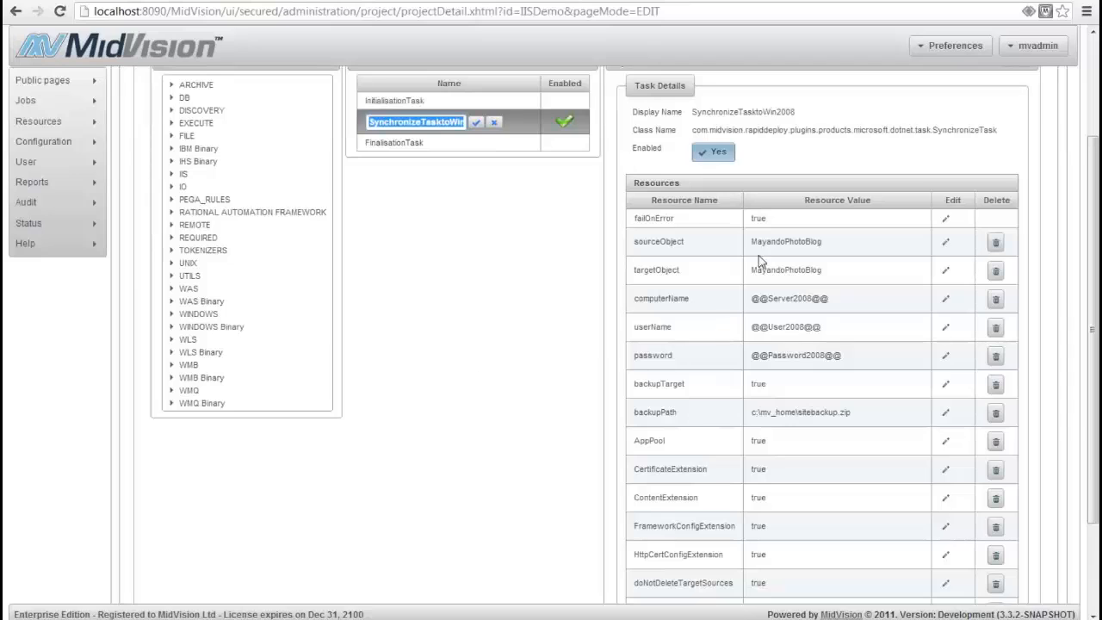
Examine SynchronizeTasktoWin2008's resources, covering the source and target objects, server credentials, backup settings and HttpCertConfigExtension
left_click_drag(747, 242, 749, 272)
left_click_drag(831, 299, 751, 298)
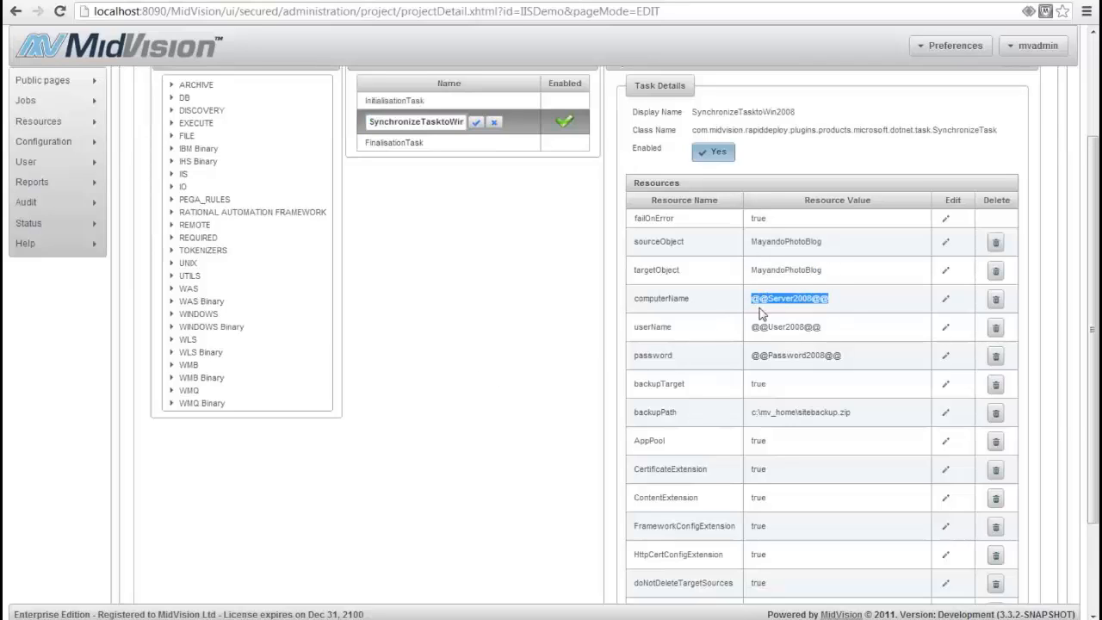
left_click_drag(828, 327, 751, 327)
left_click_drag(850, 356, 752, 356)
left_click(833, 381)
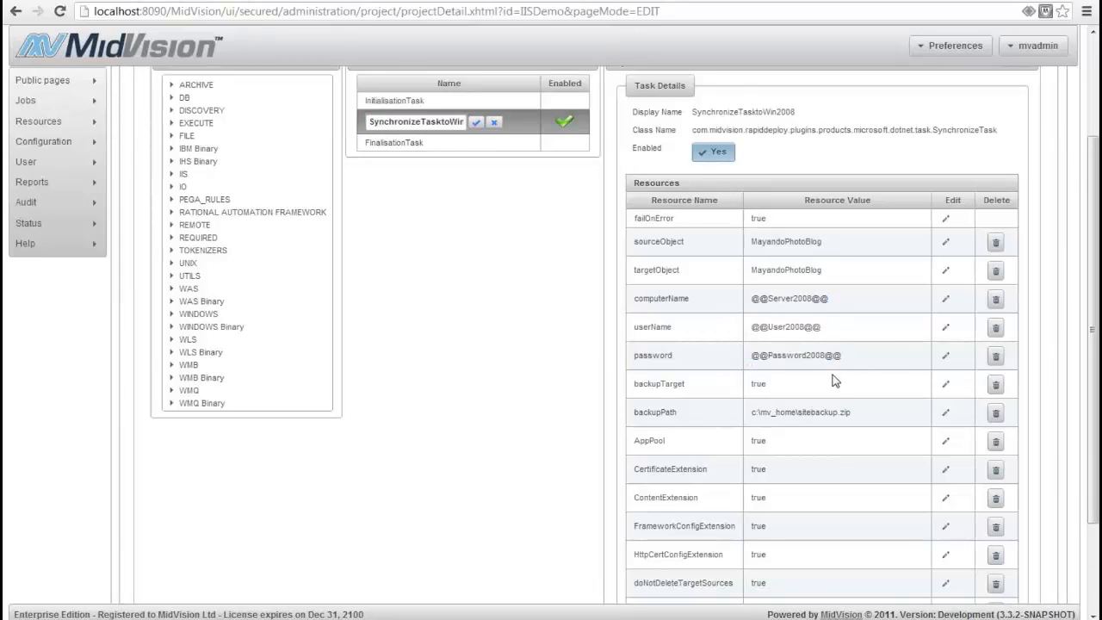
scroll(833, 380, "down", 2)
left_click_drag(773, 312, 858, 332)
left_click(857, 333)
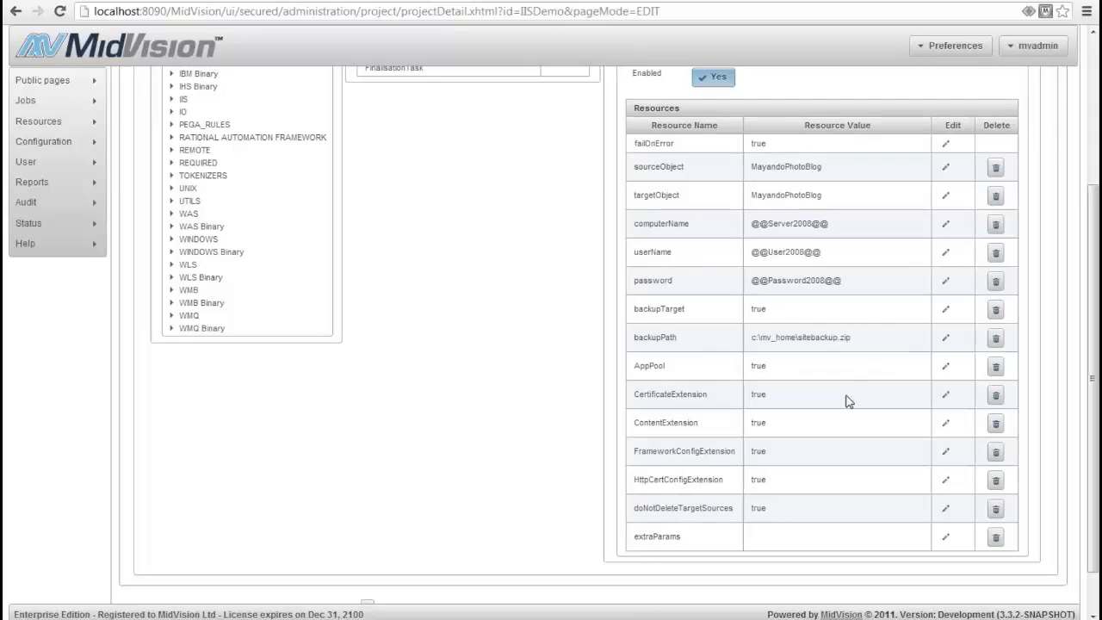
double_click(738, 480)
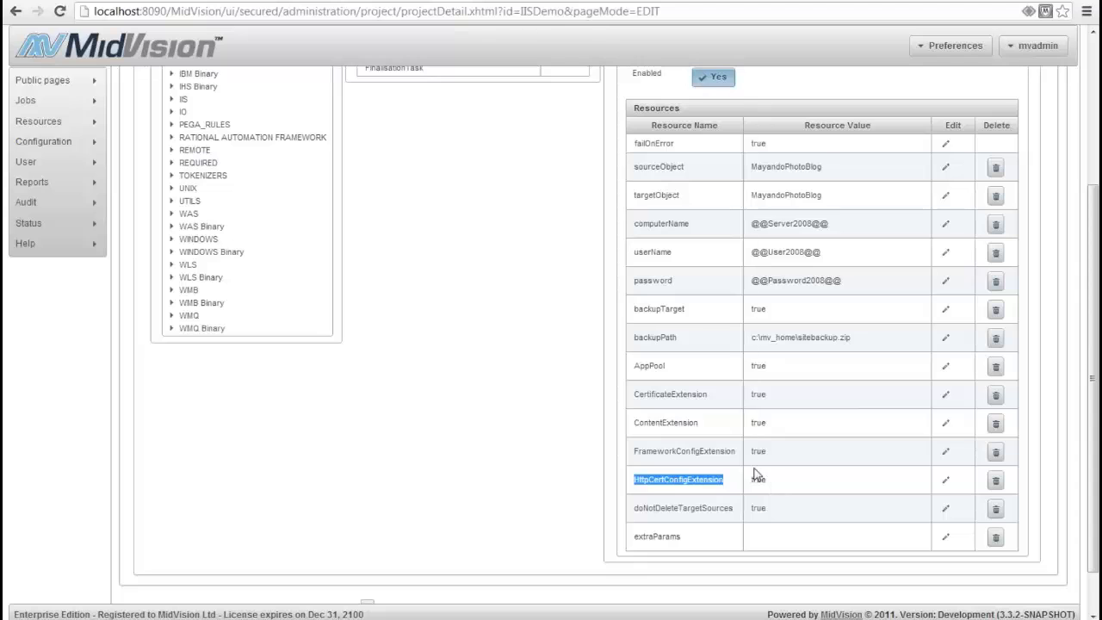
Save the IISDemo project and dismiss the Windows color scheme prompt
scroll(599, 482, "down", 2)
left_click(782, 570)
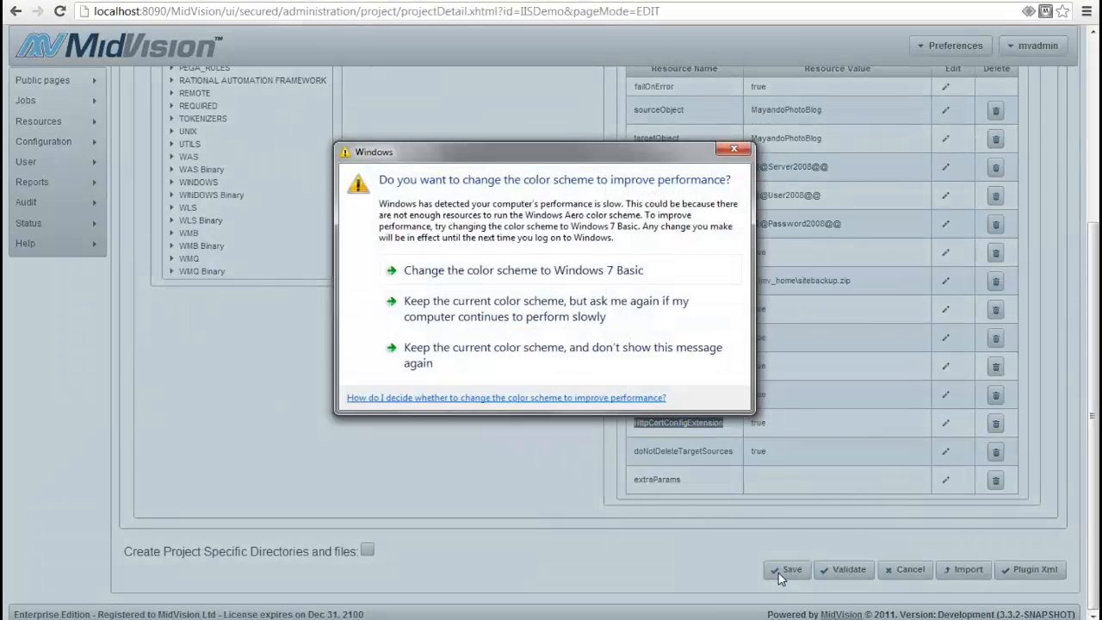
left_click(730, 153)
left_click(574, 358)
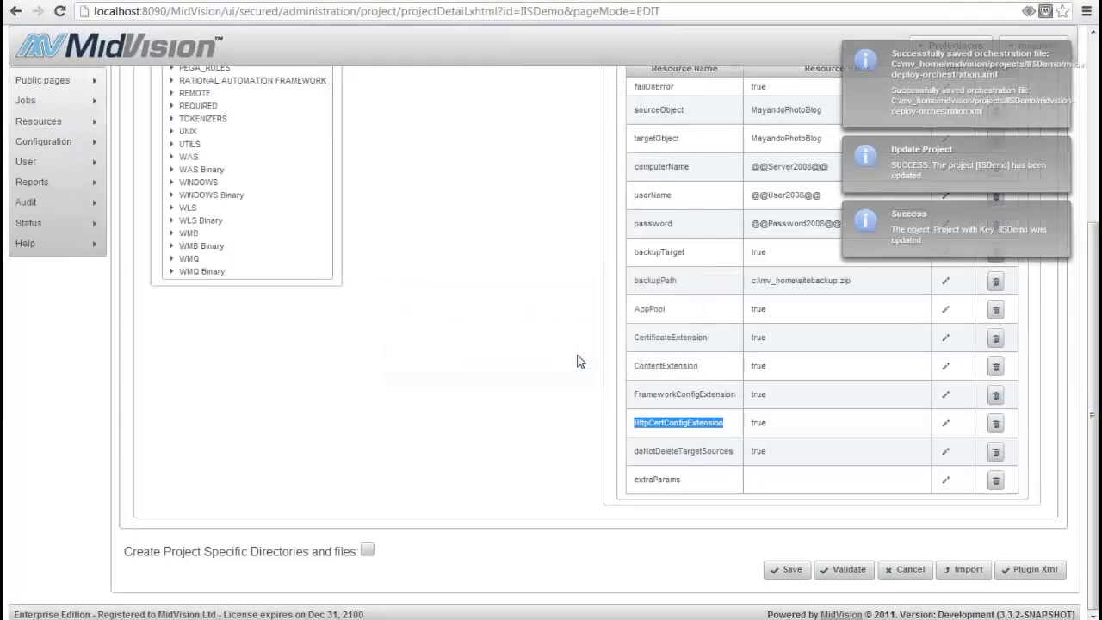
left_click(493, 216)
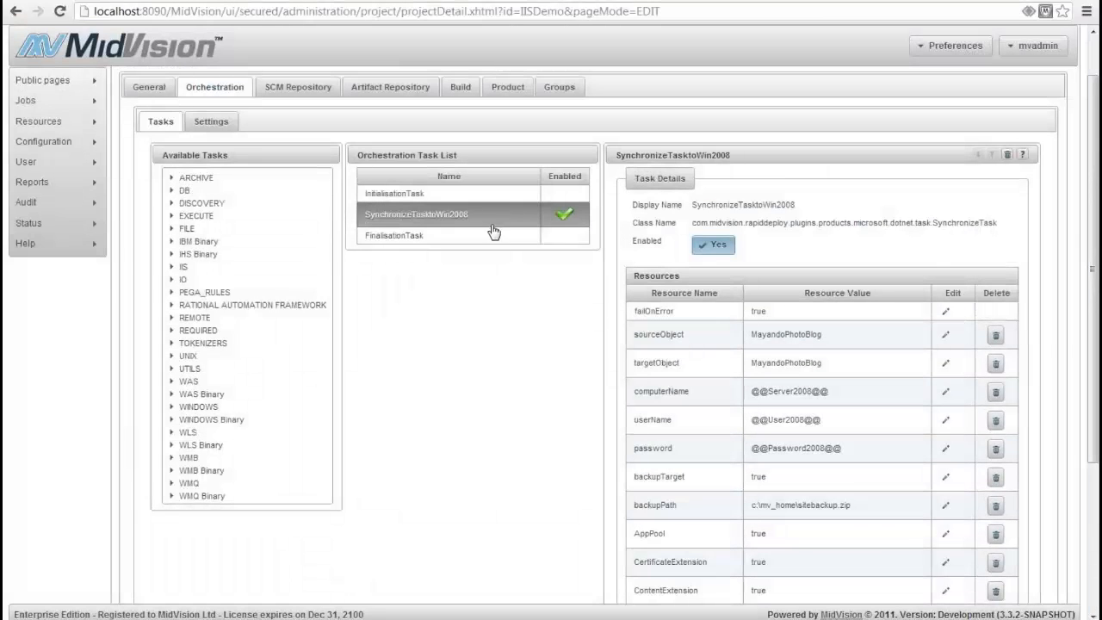
Start a new deployment job for the IISDemo project with AWS_WIN2008R2_App as the target application
mouse_move(68, 108)
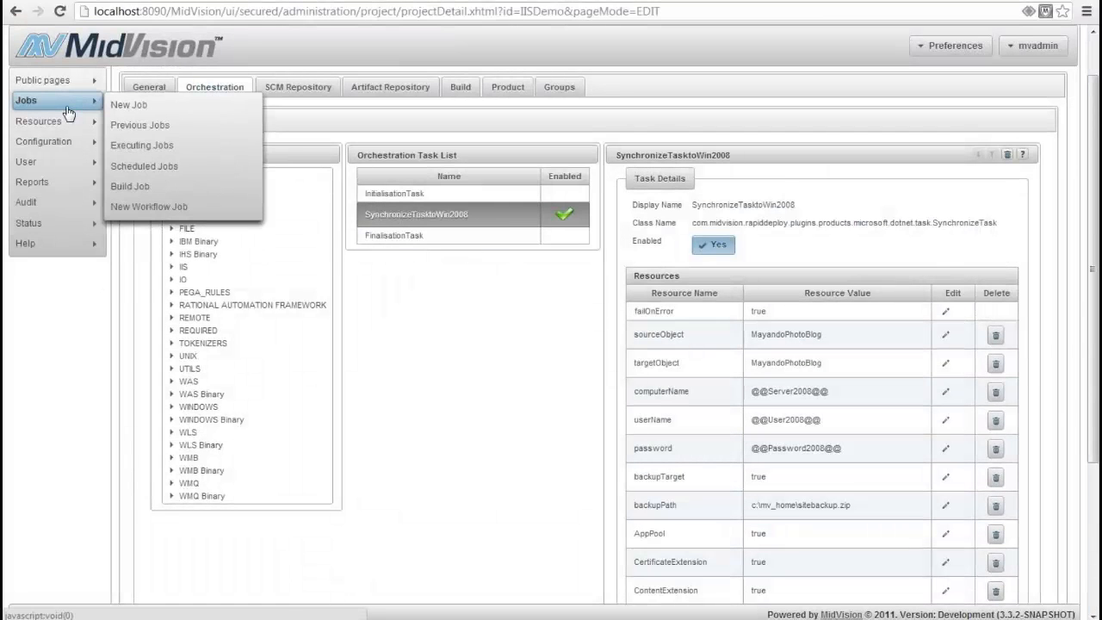
left_click(129, 104)
left_click(411, 141)
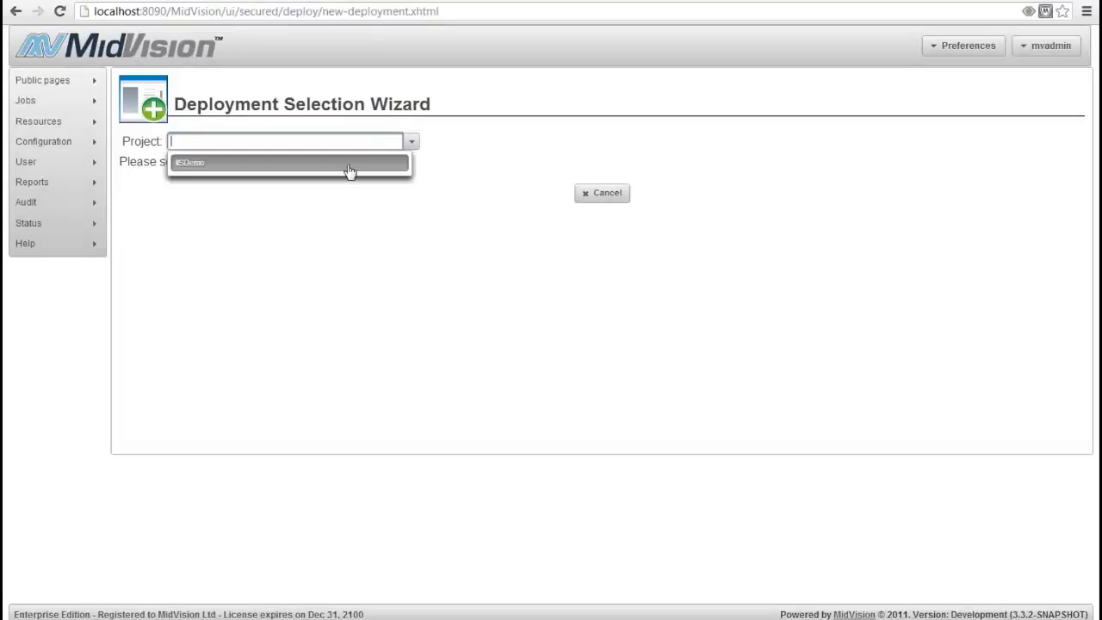
left_click(349, 165)
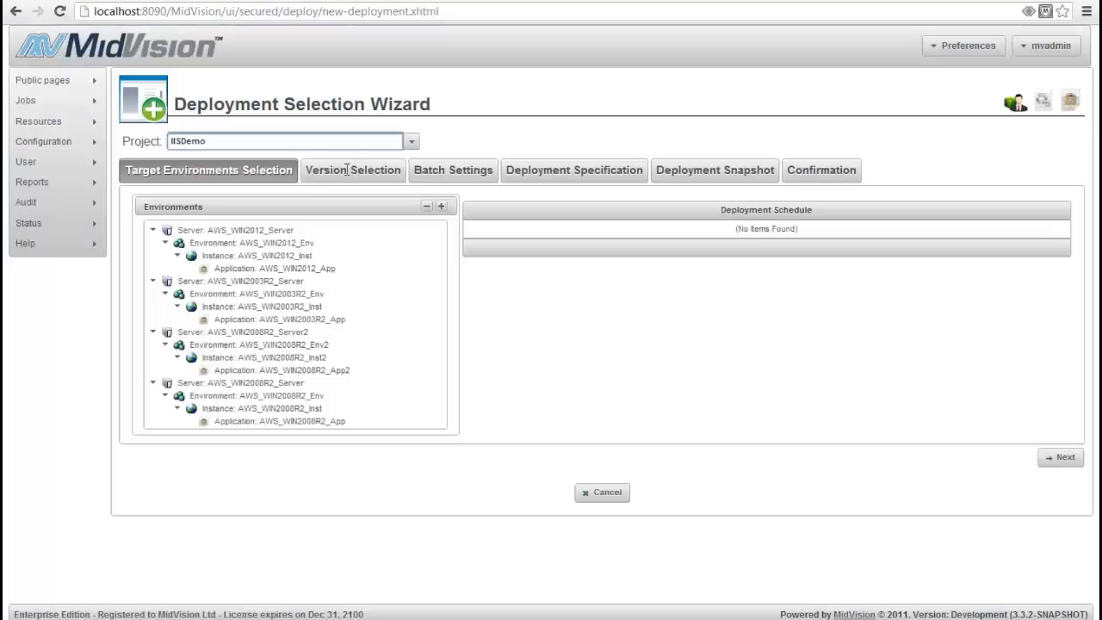
left_click(273, 421)
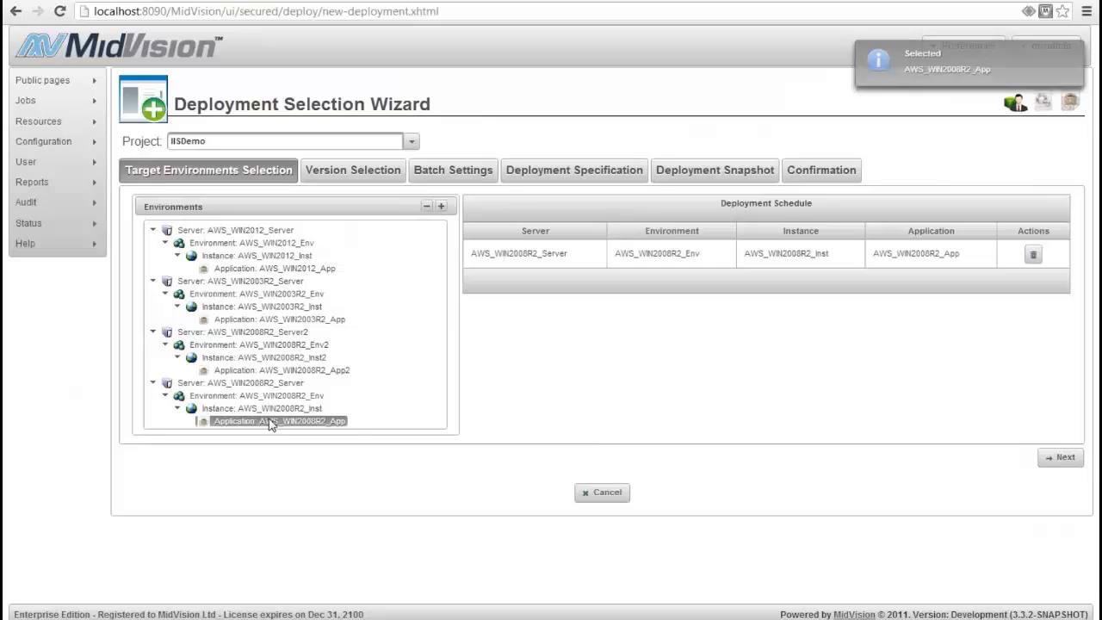
Proceed to the deployment confirmation for version IISDemo-0.0.3, execute the request, and check the job's status among the previous jobs
left_click(1050, 461)
left_click(1046, 354)
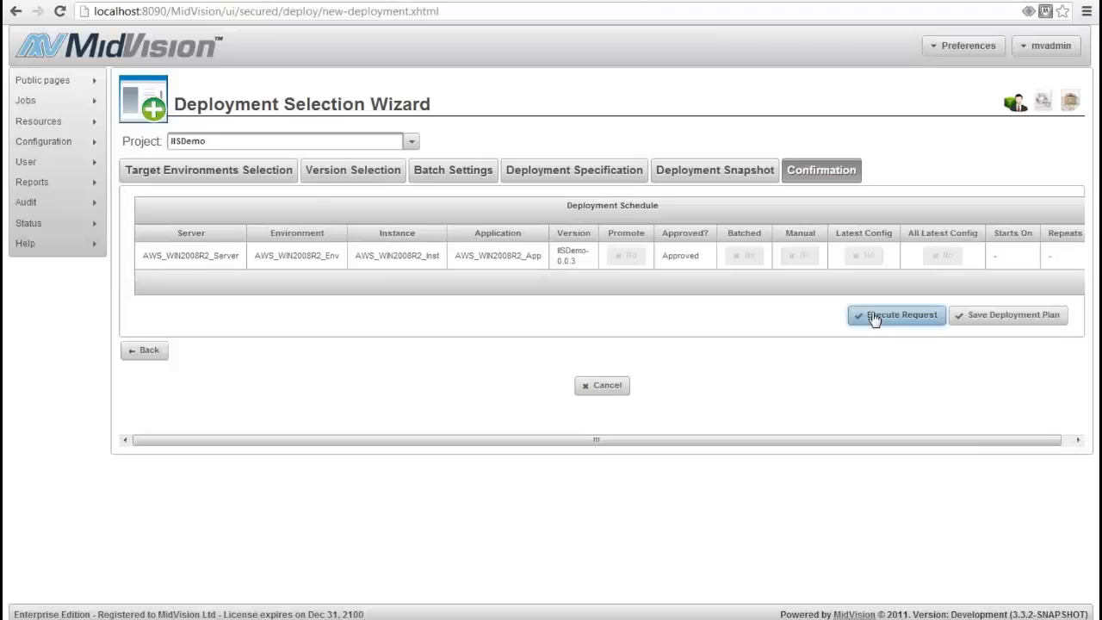
left_click(874, 317)
left_click(586, 361)
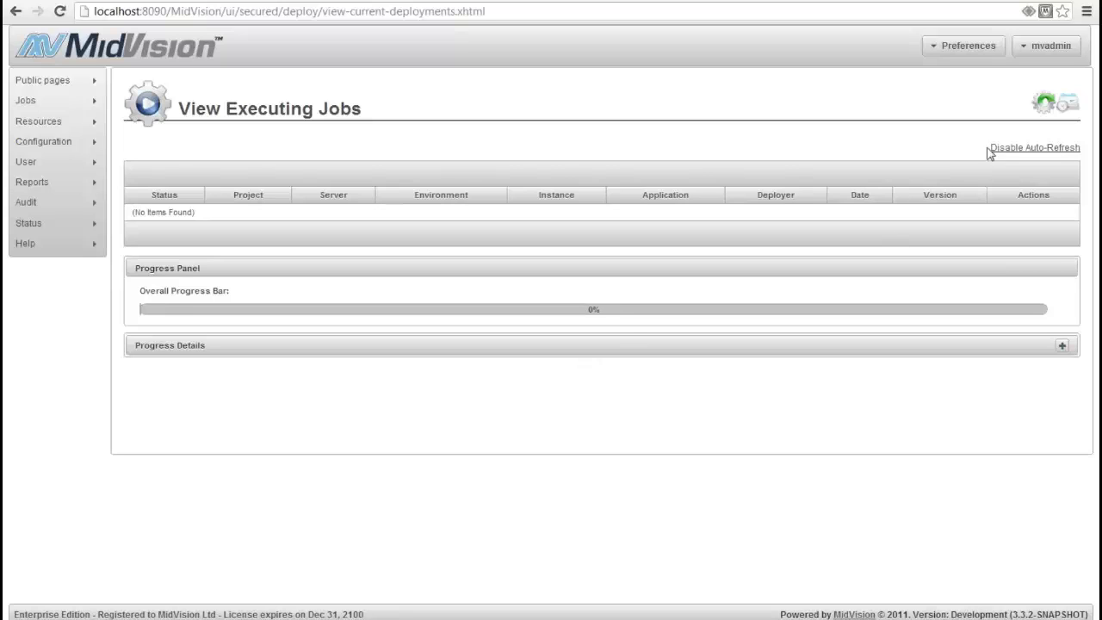
left_click(1042, 104)
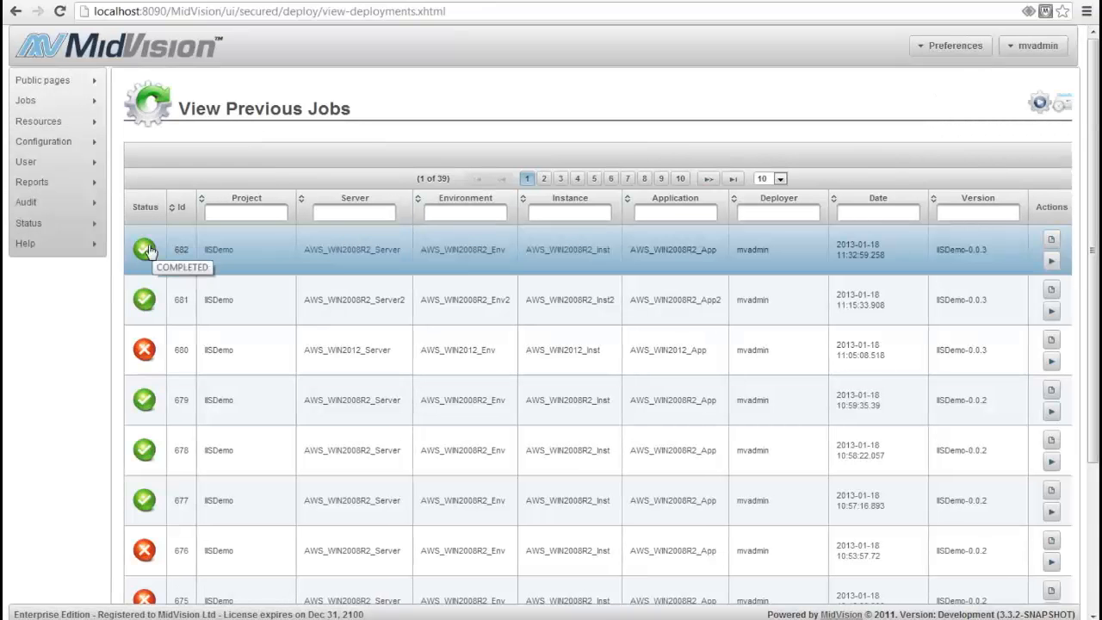
Switch to the remote server session with the green photo blog, refresh Sites in IIS Manager and select MayandoPhotoBlog
left_click(531, 568)
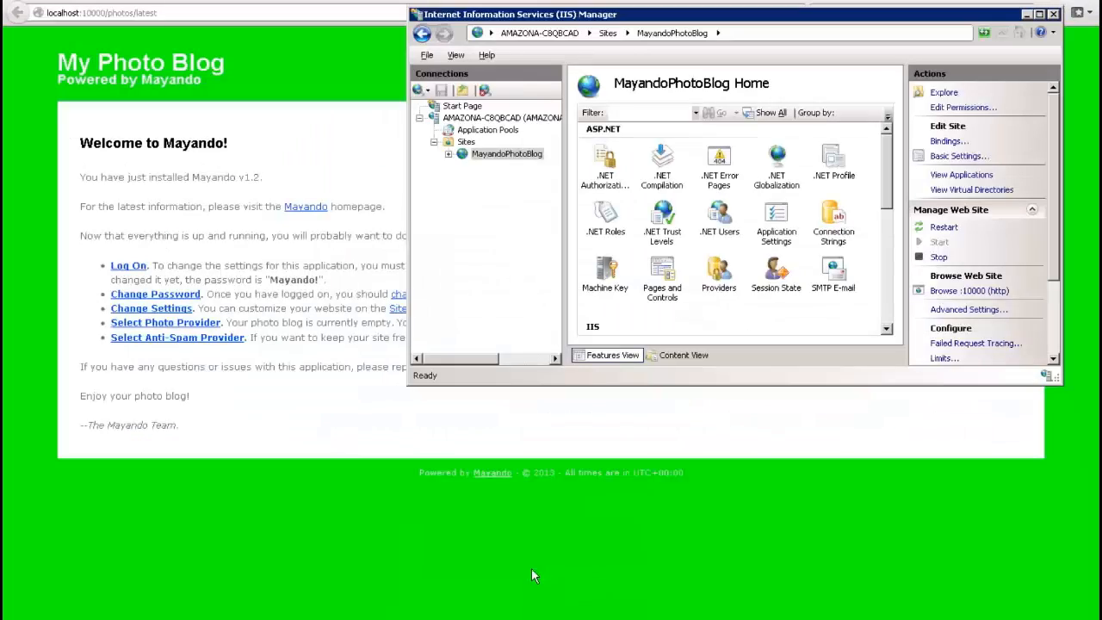
right_click(463, 141)
left_click(479, 170)
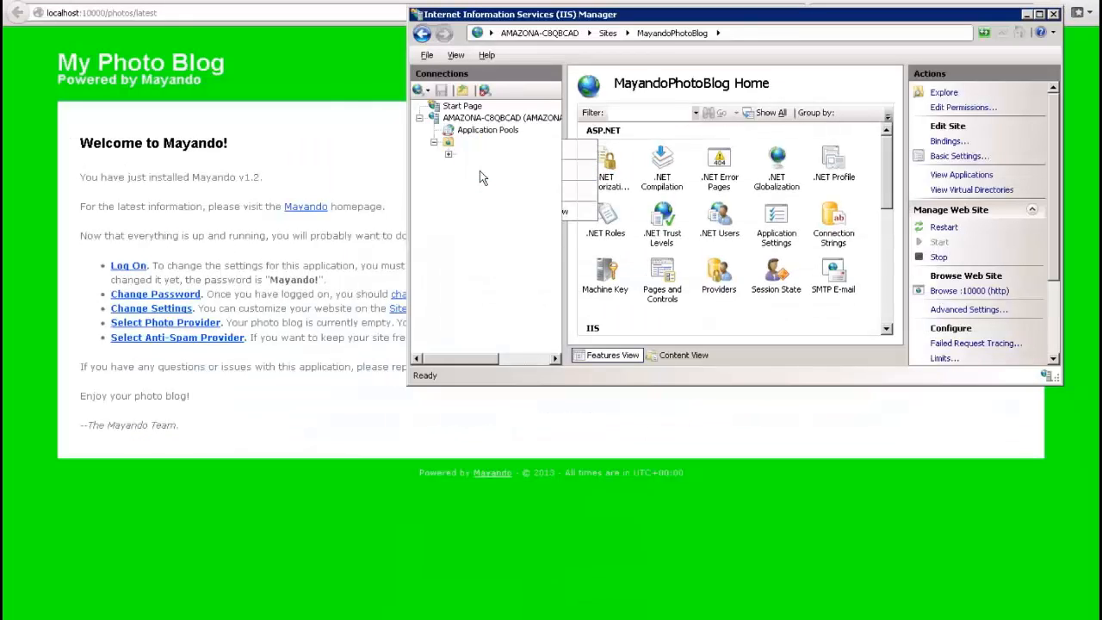
left_click(492, 156)
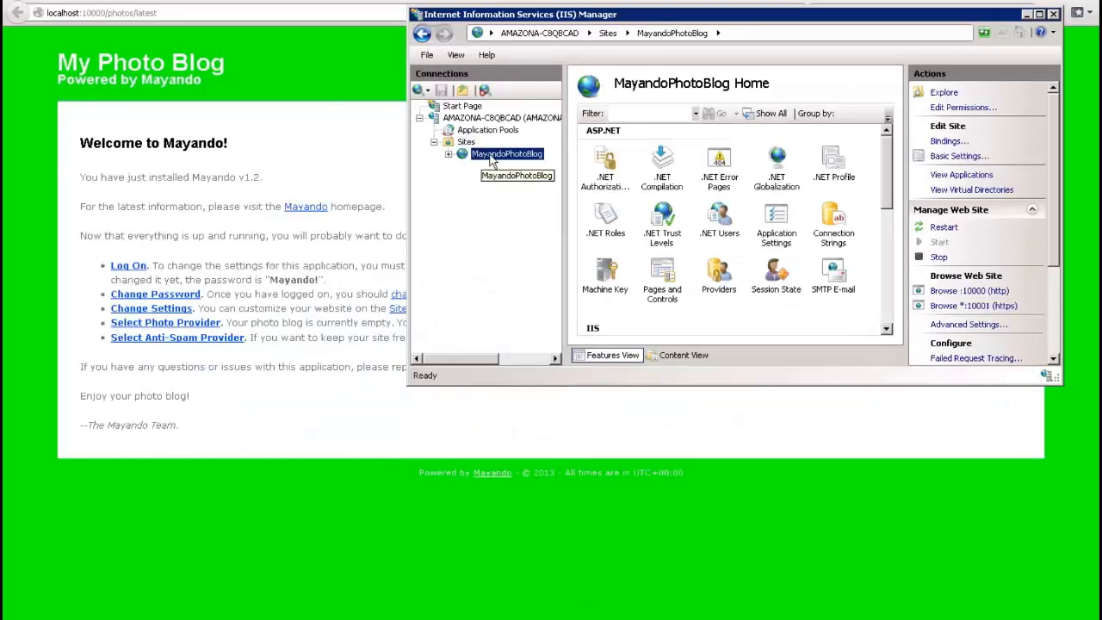
Inspect MayandoPhotoBlog's https binding on port 10001 and its SSL certificate choices, then close the bindings without changes
right_click(495, 162)
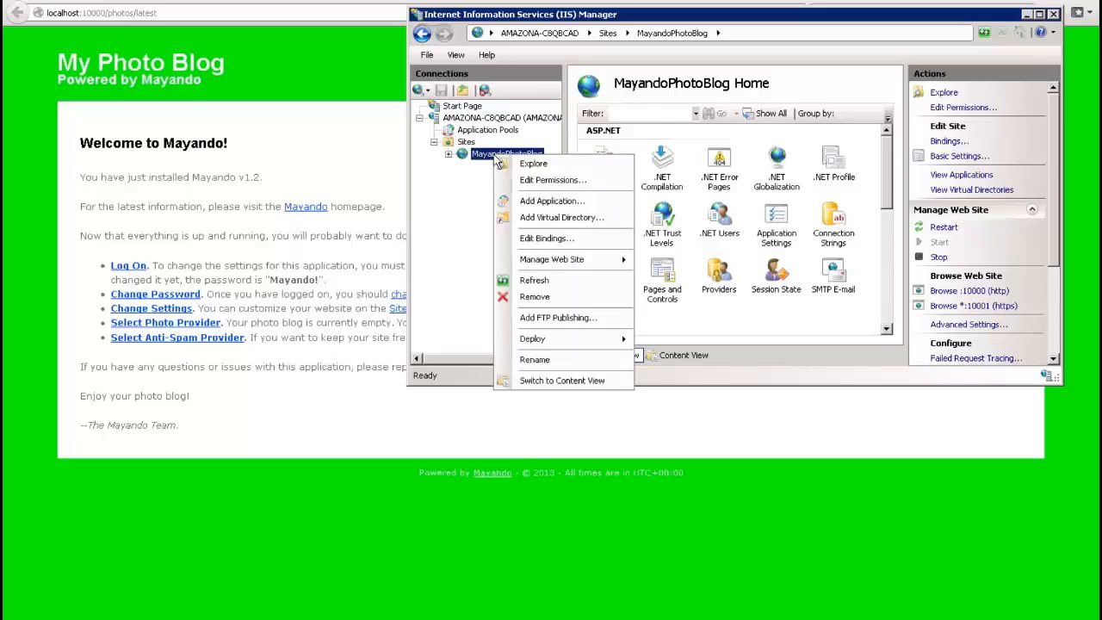
left_click(525, 236)
left_click(725, 172)
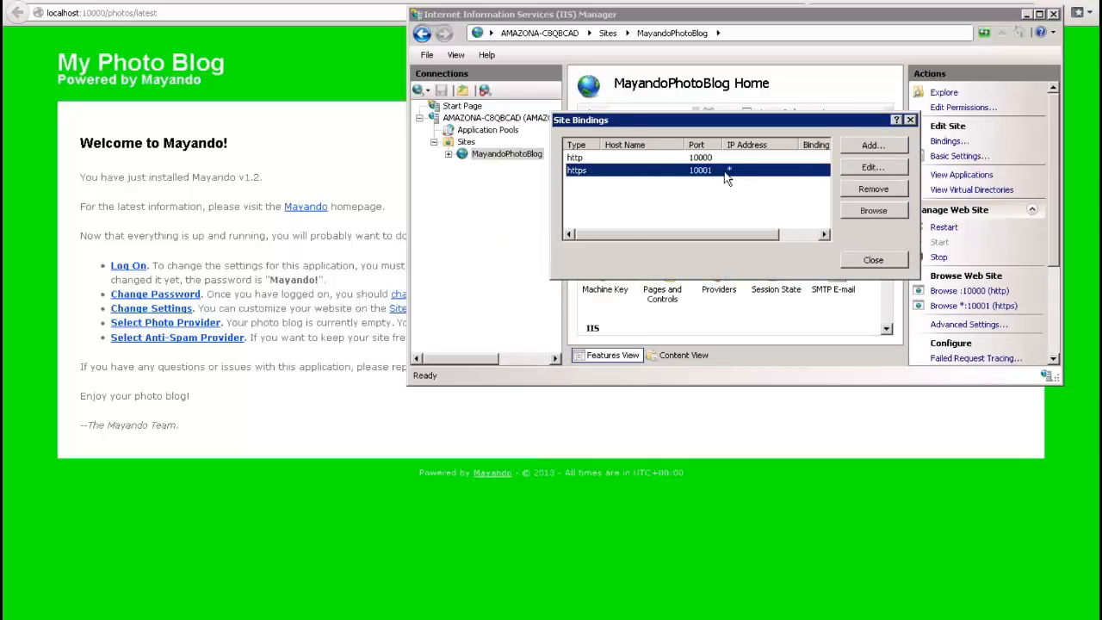
left_click_drag(712, 233, 656, 232)
left_click(883, 170)
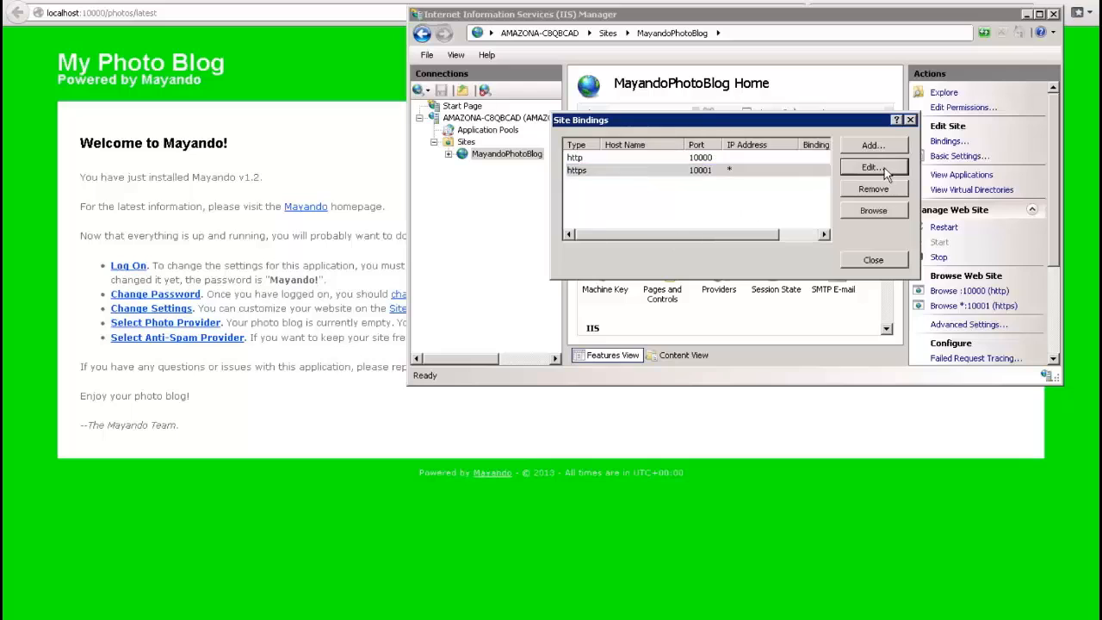
left_click(780, 225)
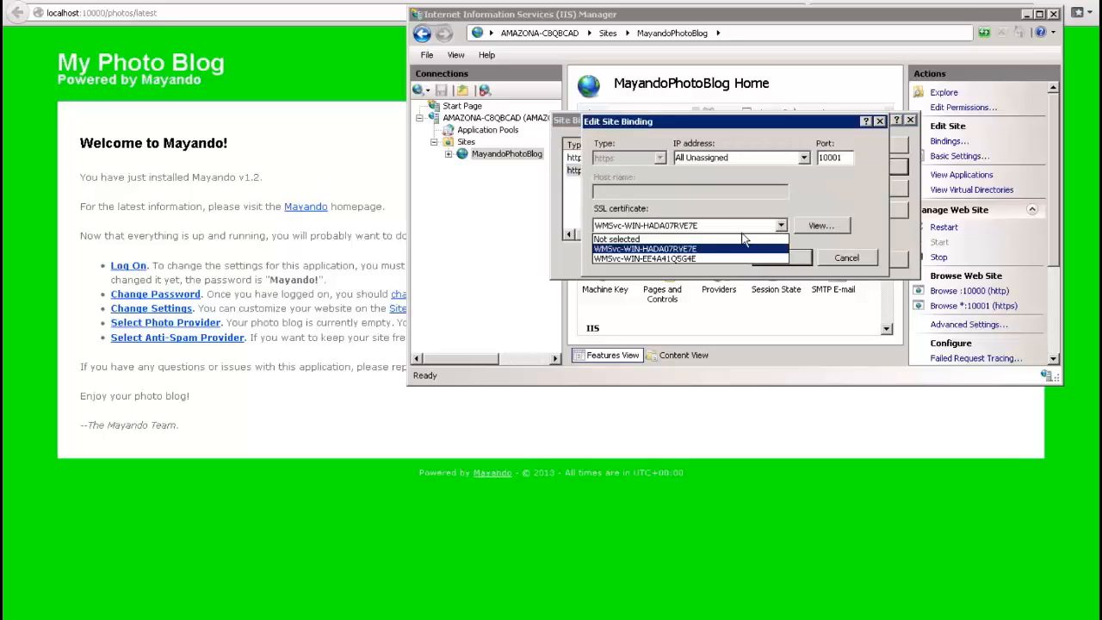
left_click(817, 244)
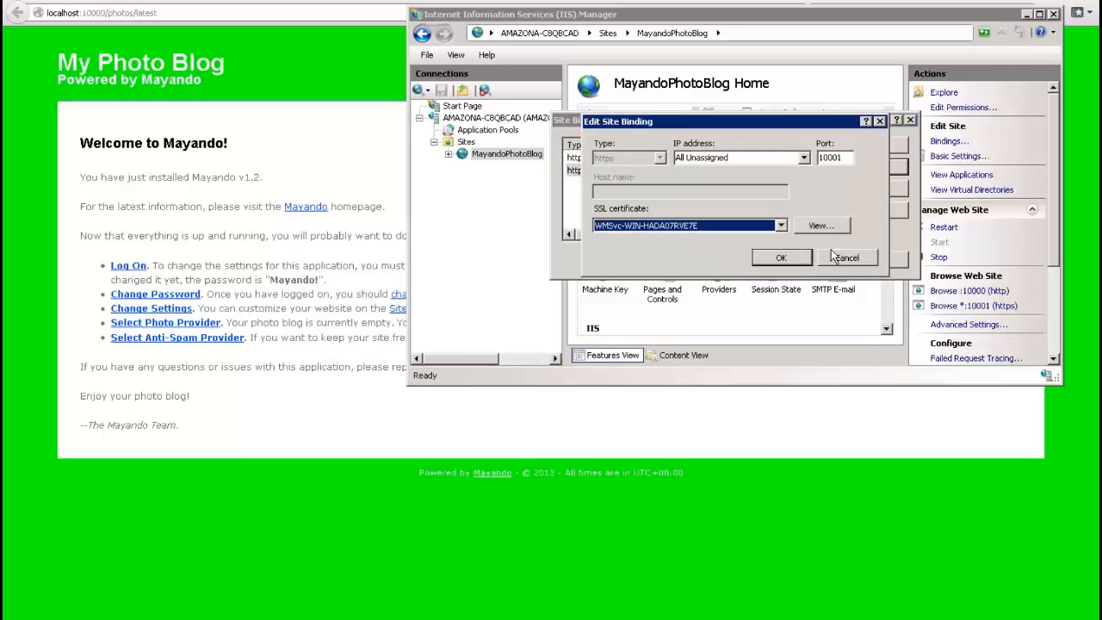
left_click(846, 259)
left_click(863, 261)
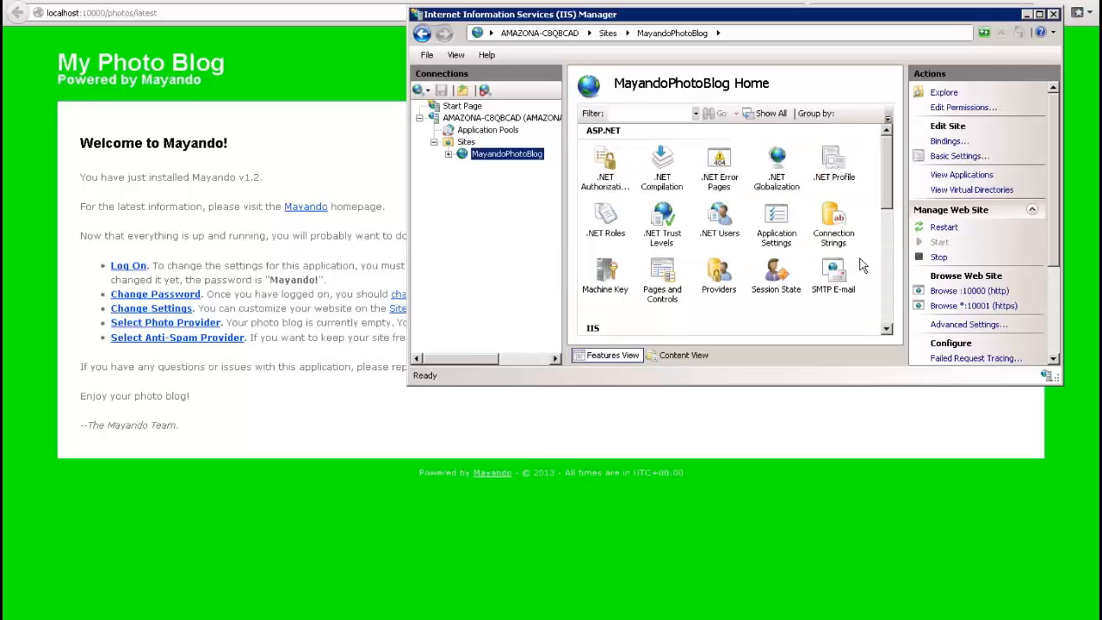
Browse MayandoPhotoBlog over https on port 10001 and add a permanent security exception for its certificate
left_click(950, 307)
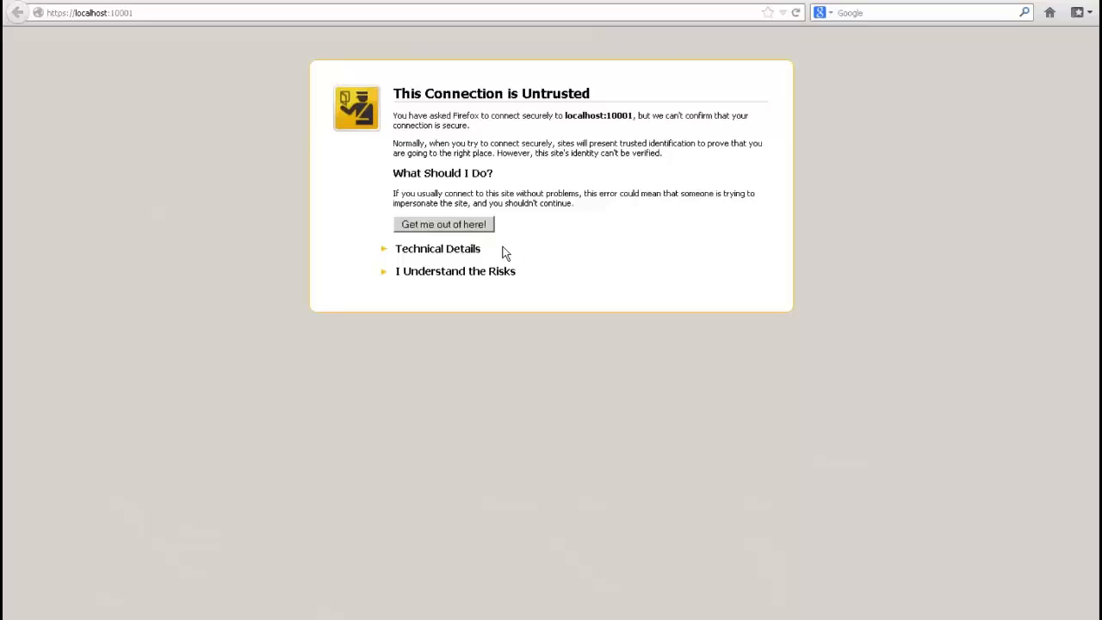
left_click(464, 271)
left_click(436, 360)
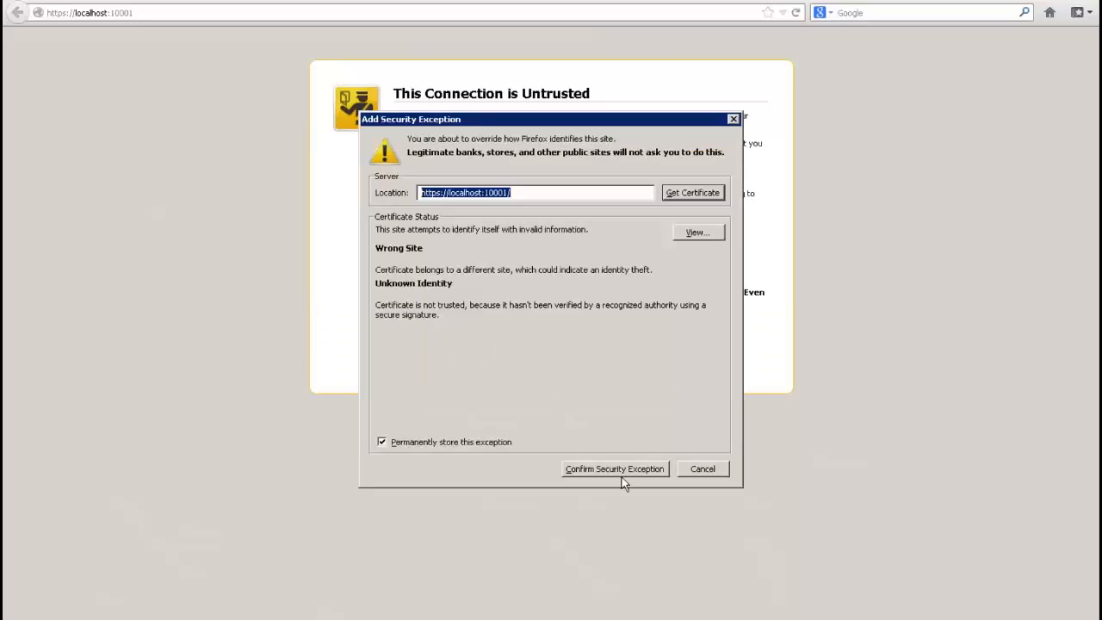
left_click(617, 470)
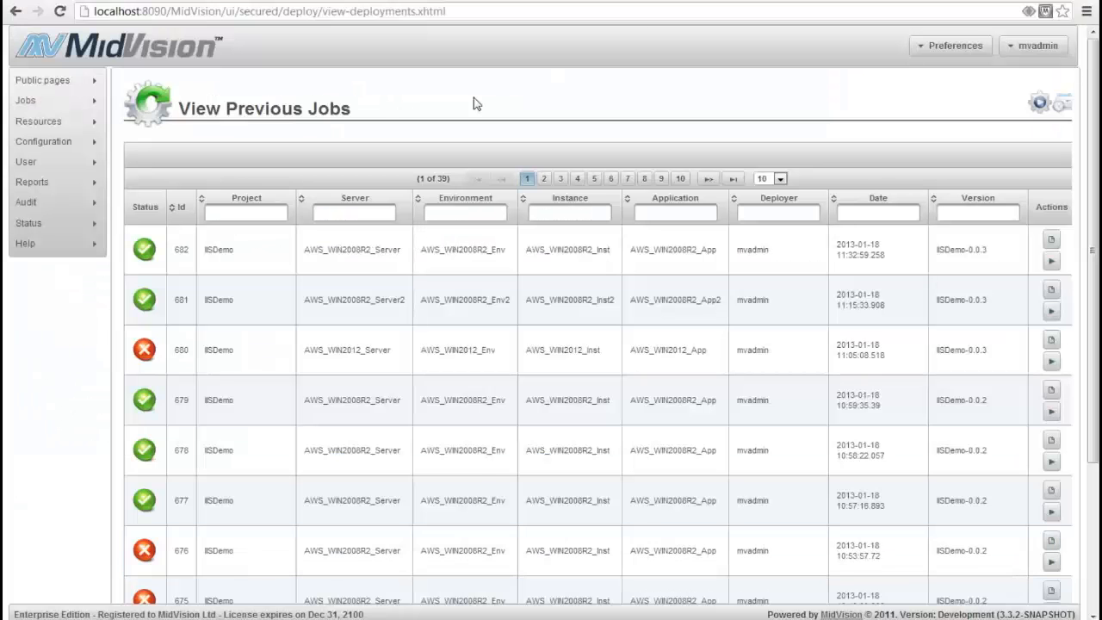
Return to MidVision and open the IISDemo project's orchestration task list for editing
left_click(112, 127)
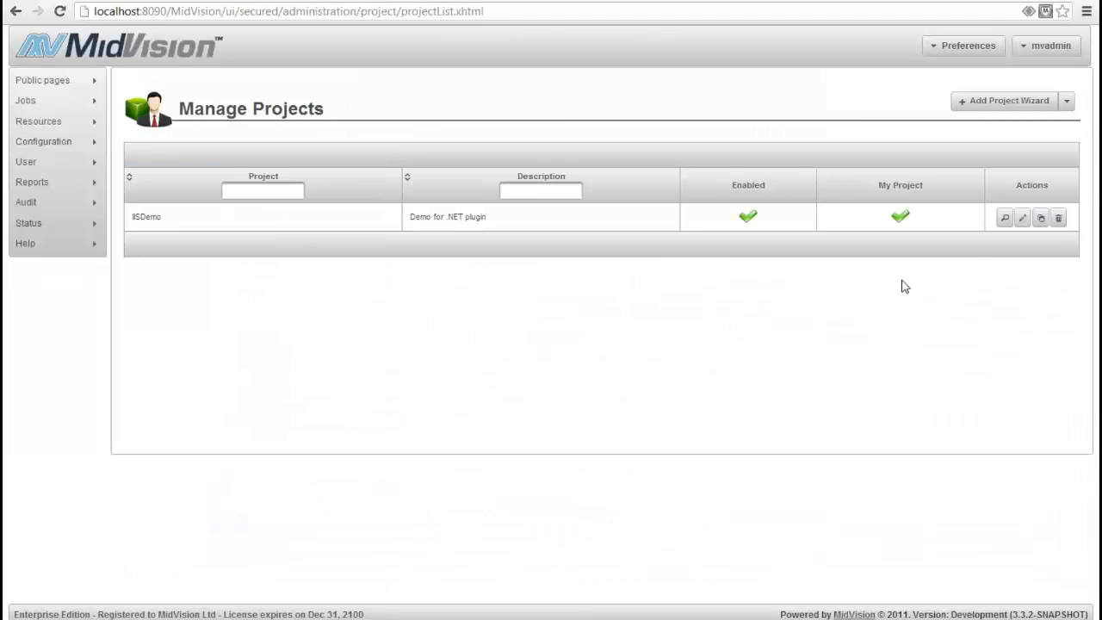
left_click(1024, 220)
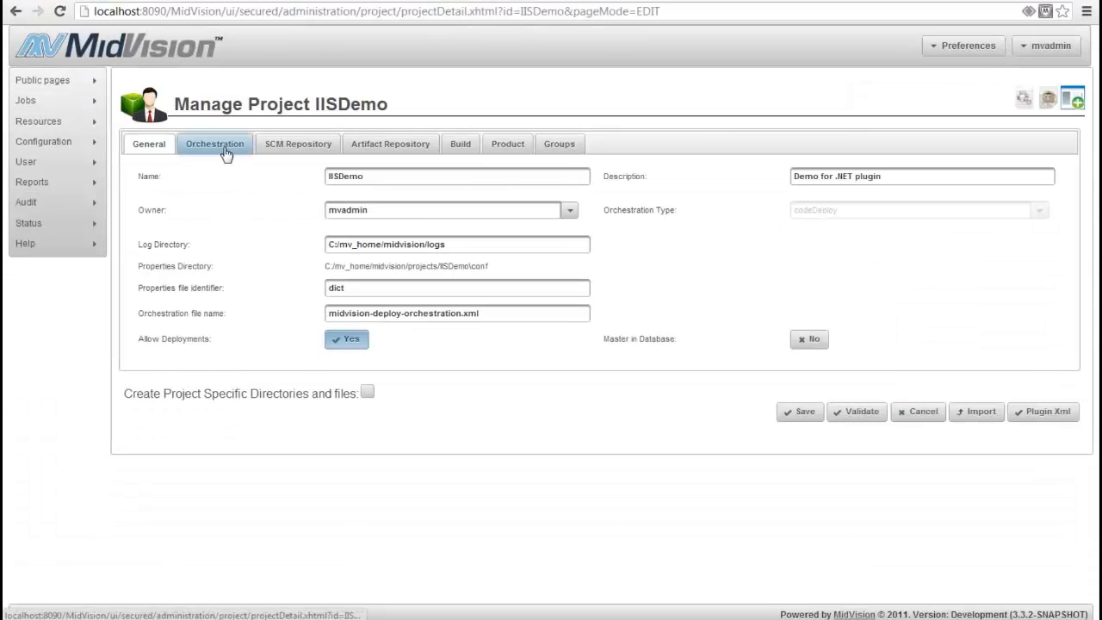
left_click(206, 146)
double_click(457, 274)
Add the IIS task RestoreSnapshotTask to the orchestration task list, directly after SynchronizeTasktoWin2008
left_click(171, 324)
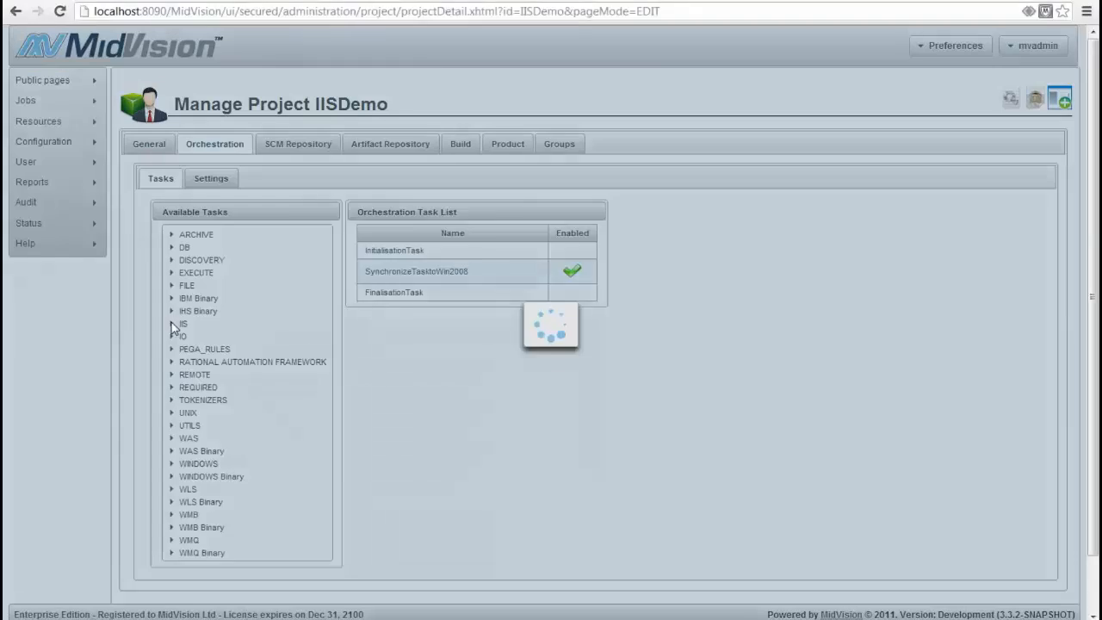
scroll(159, 392, "down", 2)
left_click_drag(215, 524, 484, 146)
Copy SynchronizeTasktoWin2008's backupPath value c:\mv_home\sitebackup.zip, disable that task and open RestoreSnapshotTask's details
double_click(480, 124)
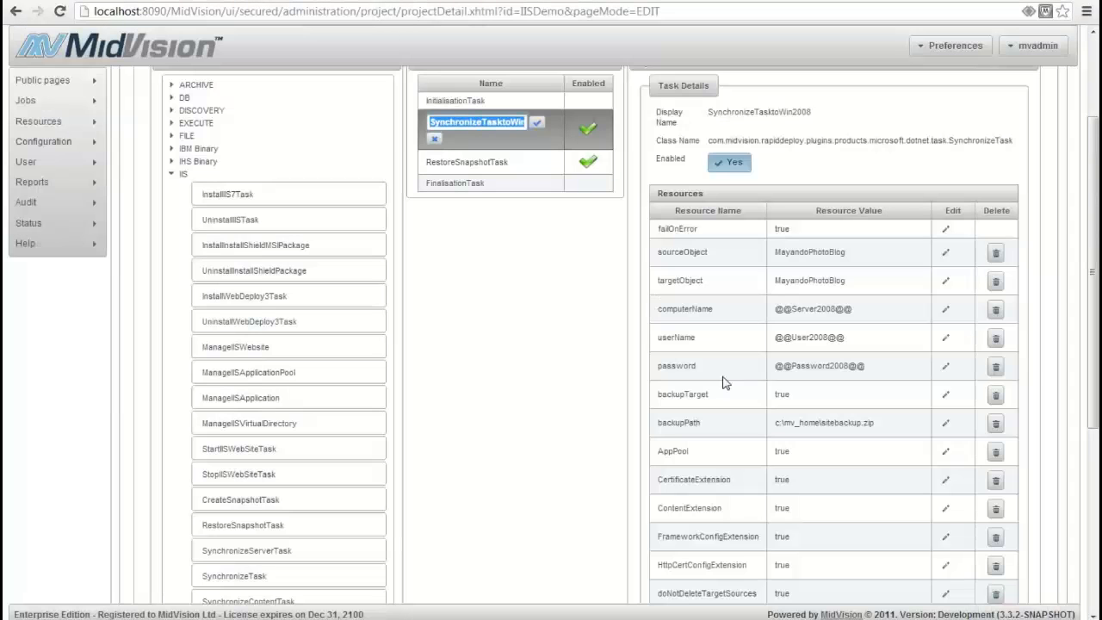
left_click_drag(776, 422, 878, 425)
key("ctrl+c")
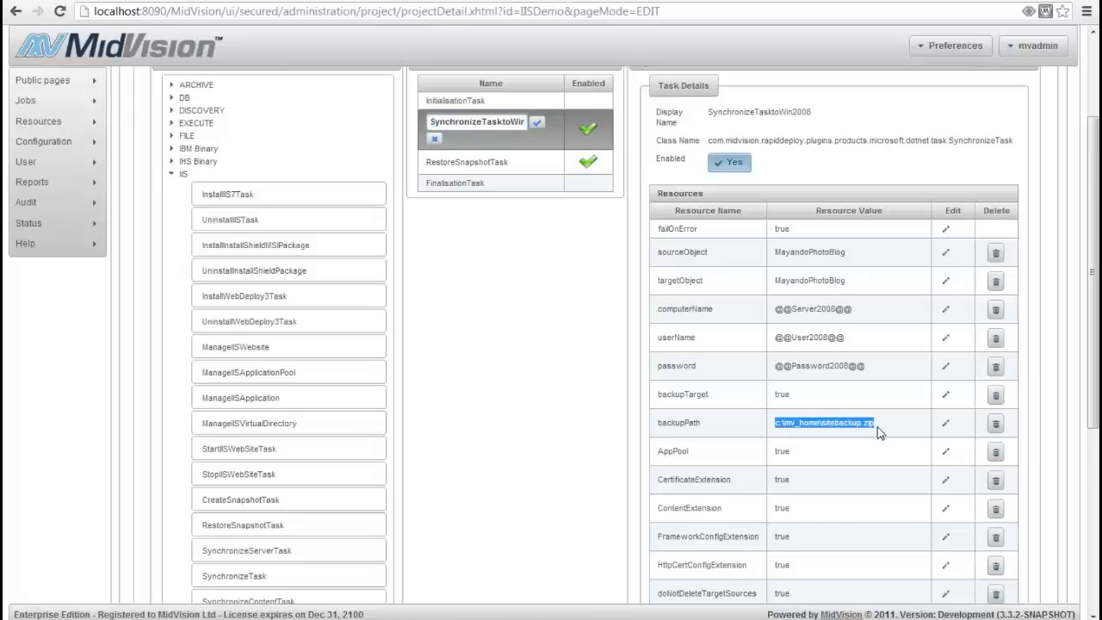
left_click(589, 131)
left_click(526, 146)
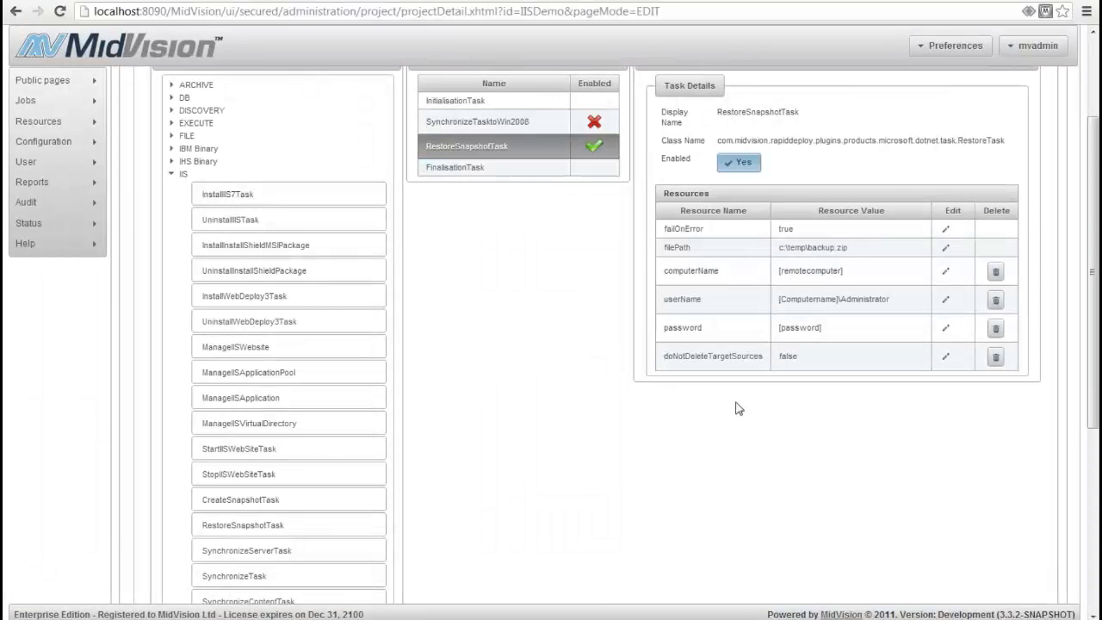
Set RestoreSnapshotTask's filePath resource to c:\mv_home\sitebackup.zip
left_click(944, 247)
key("ctrl+v")
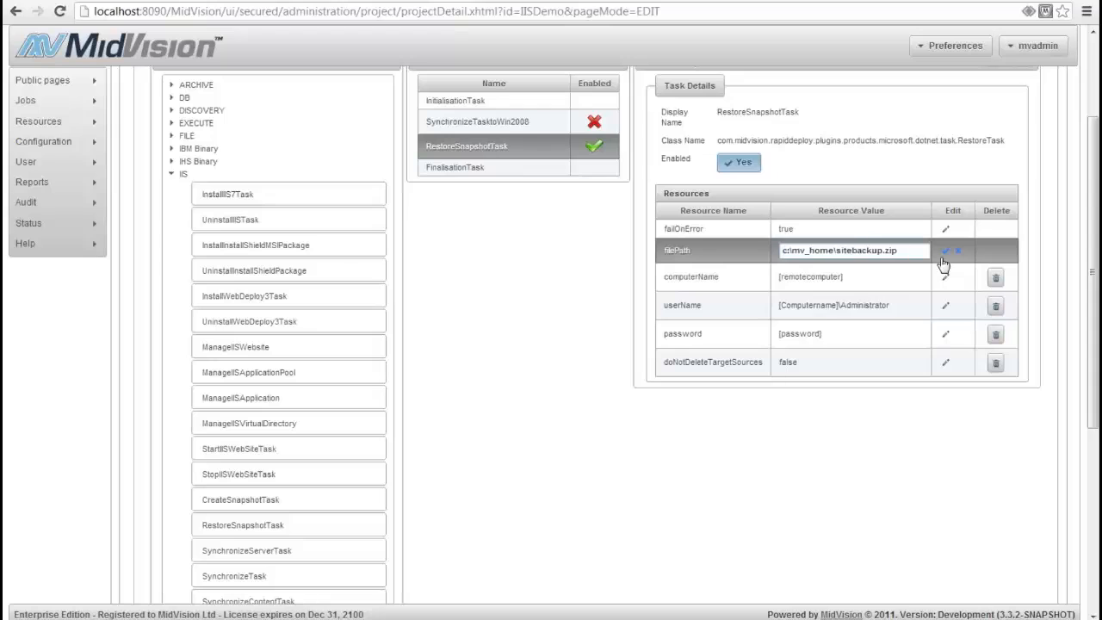
left_click(944, 251)
Delete the computerName, userName and password resources from RestoreSnapshotTask and save the IISDemo project
mouse_move(698, 265)
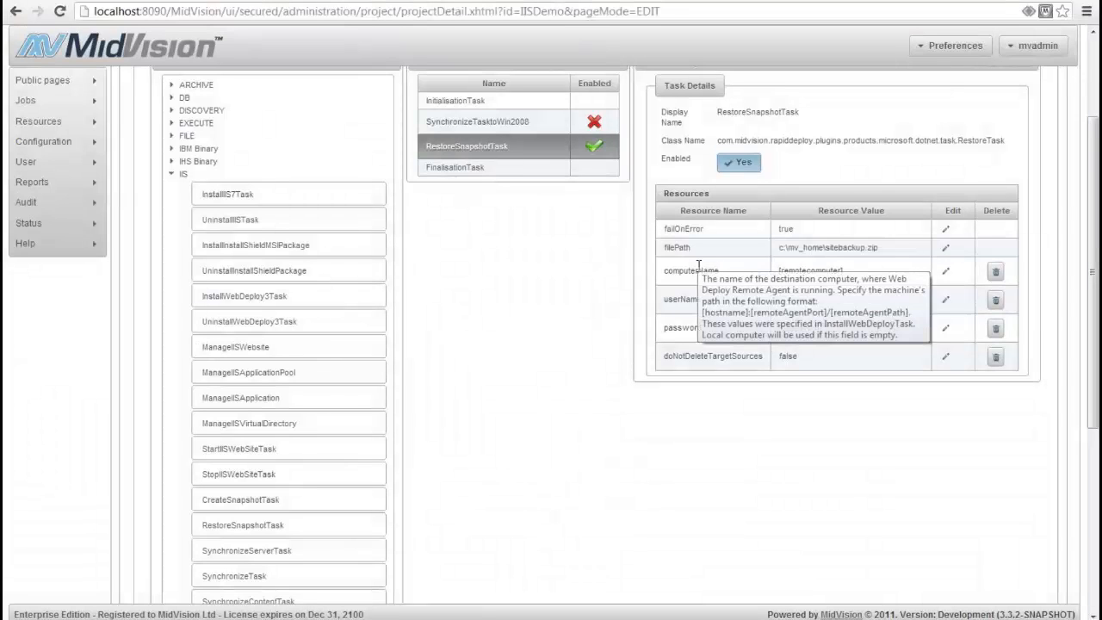
left_click(945, 271)
key("BackSpace")
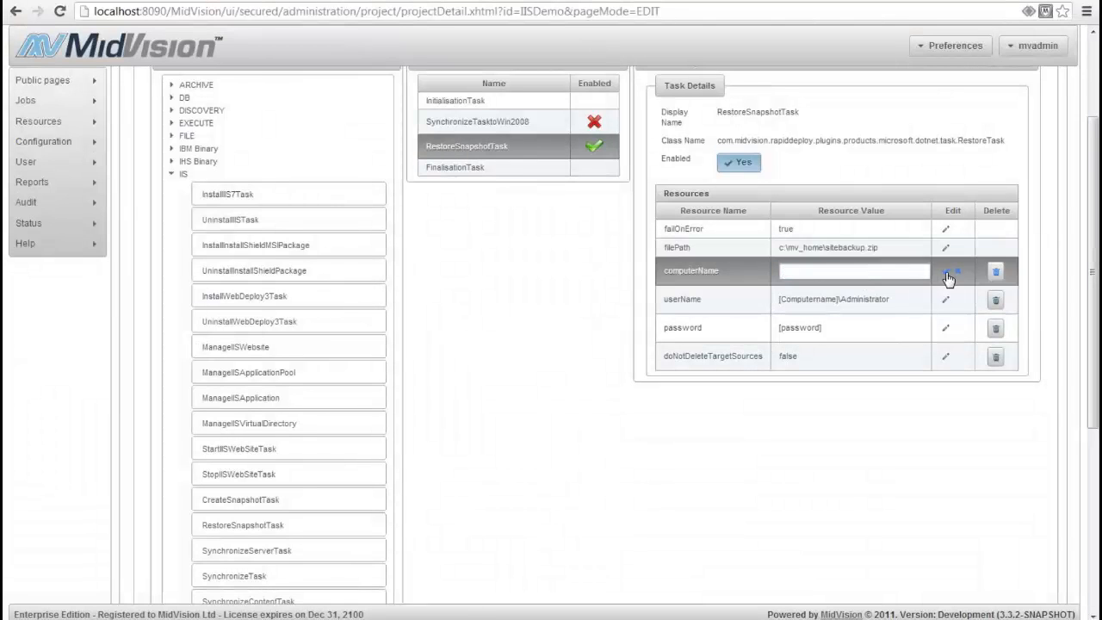
left_click(995, 271)
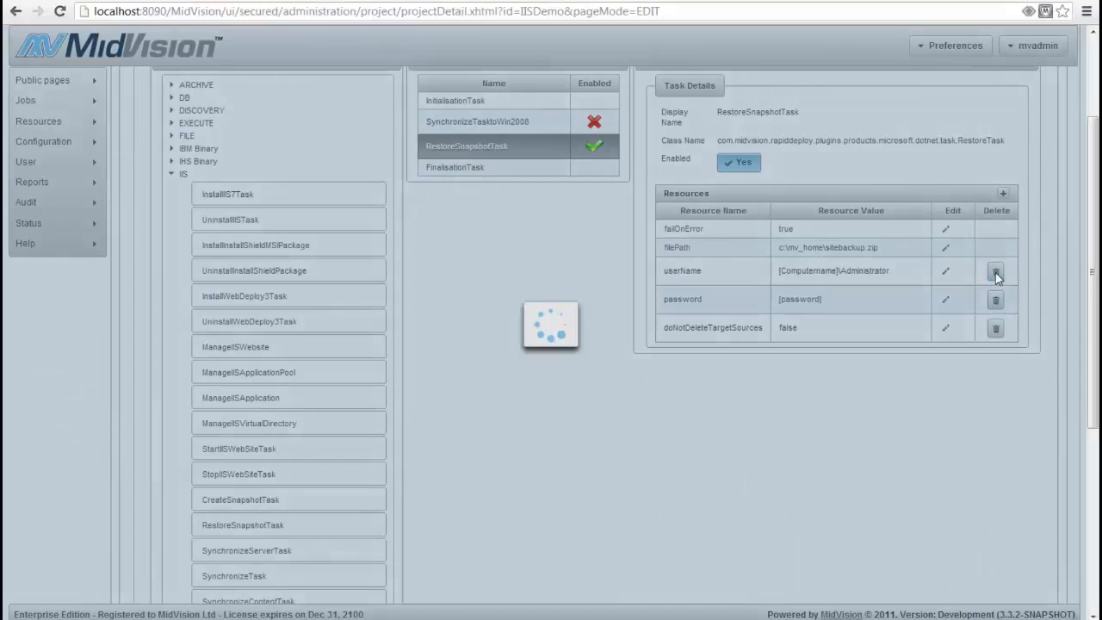
scroll(789, 396, "down", 4)
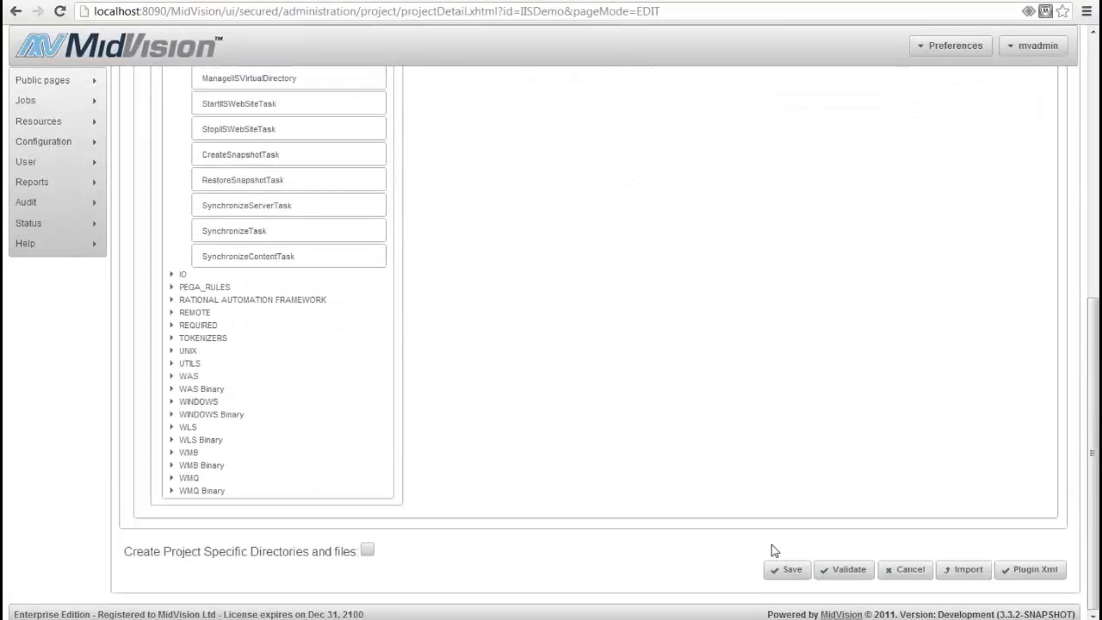
left_click(786, 569)
left_click(564, 358)
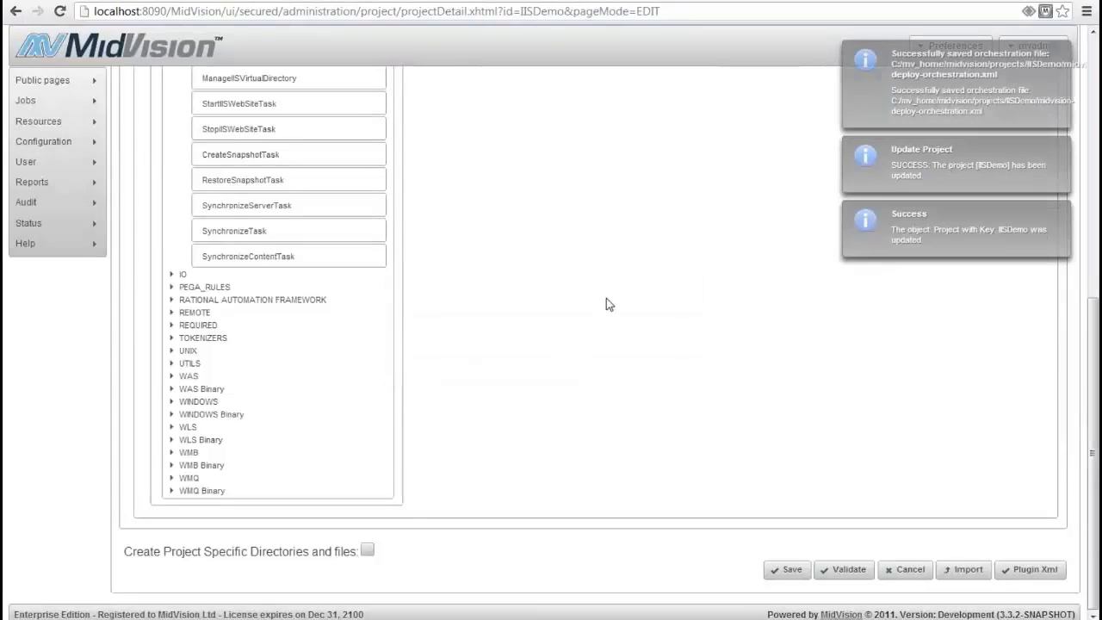
Create a new deployment job for the IISDemo project with the application AWS_WIN2008R2_App2 as its target
mouse_move(82, 101)
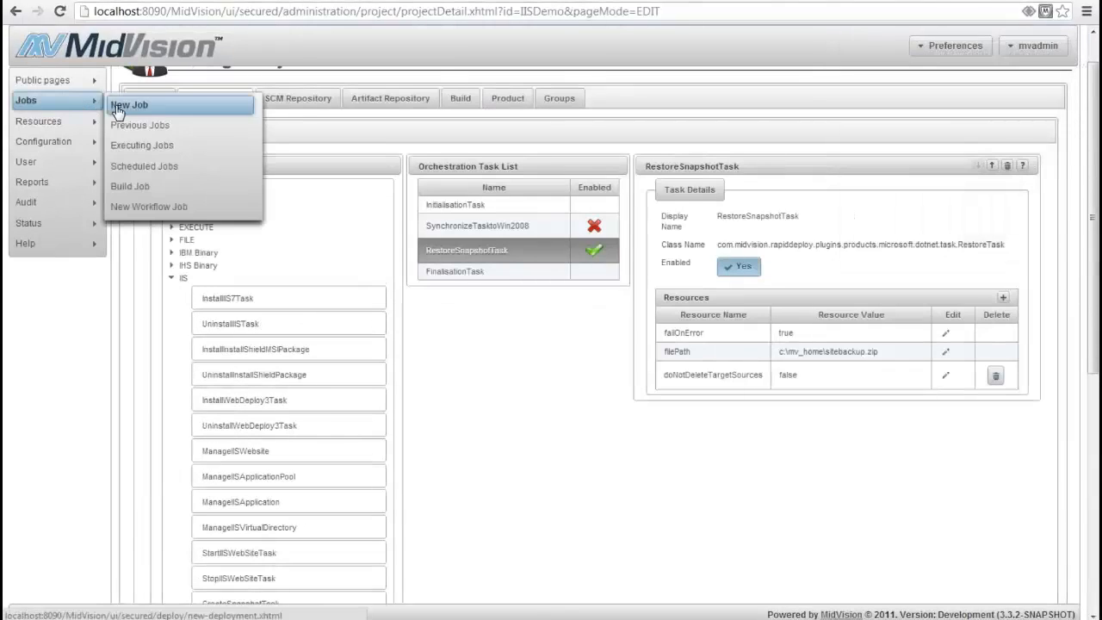
left_click(118, 105)
left_click(410, 142)
left_click(365, 166)
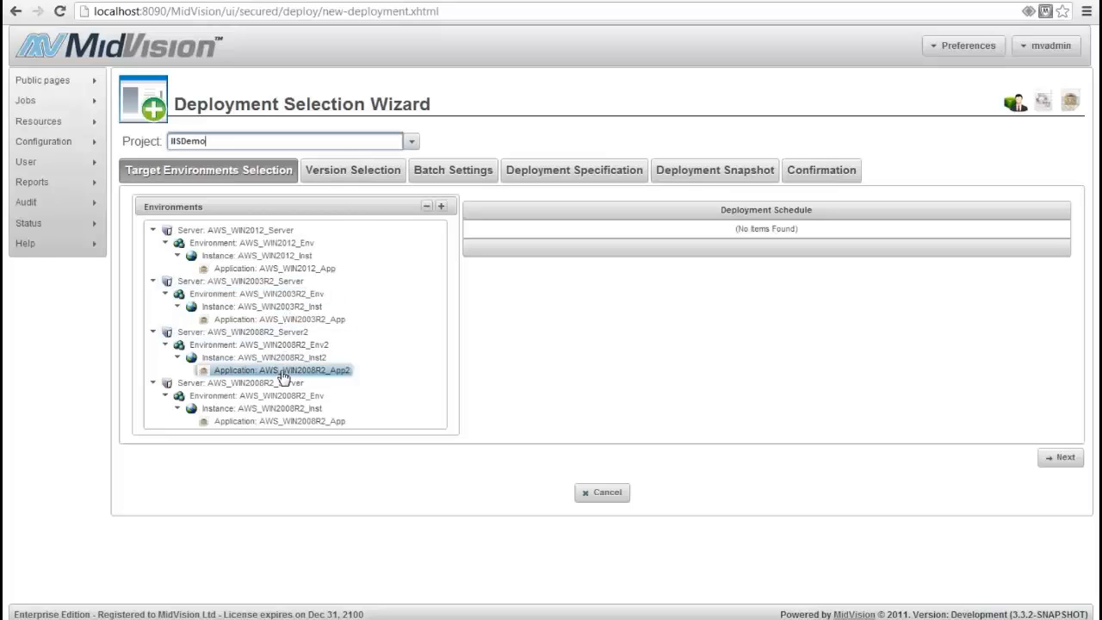
double_click(282, 370)
Skip to the confirmation with version IISDemo-0.0.3, execute the AWS_WIN2008R2_App2 deployment and view the previous jobs
left_click(1058, 459)
left_click(1062, 324)
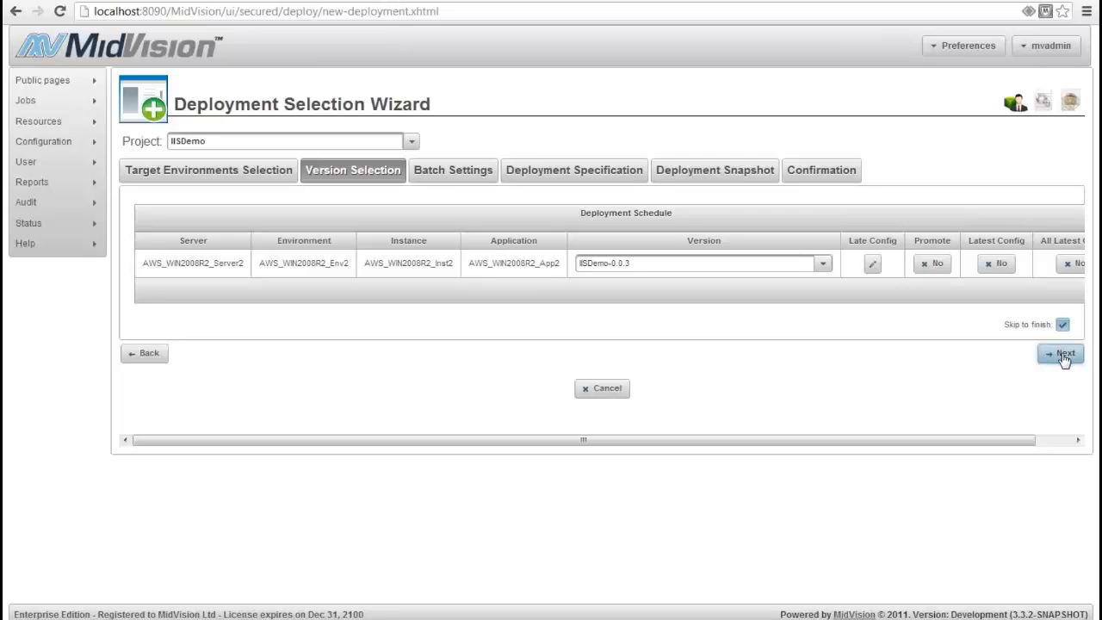
left_click(1063, 356)
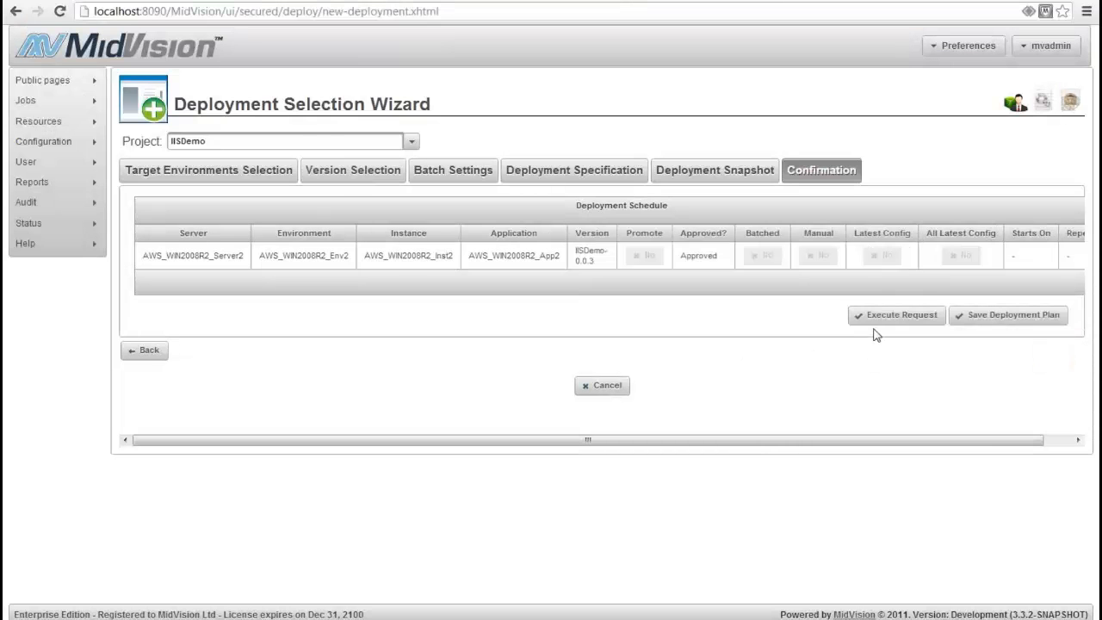
left_click(886, 323)
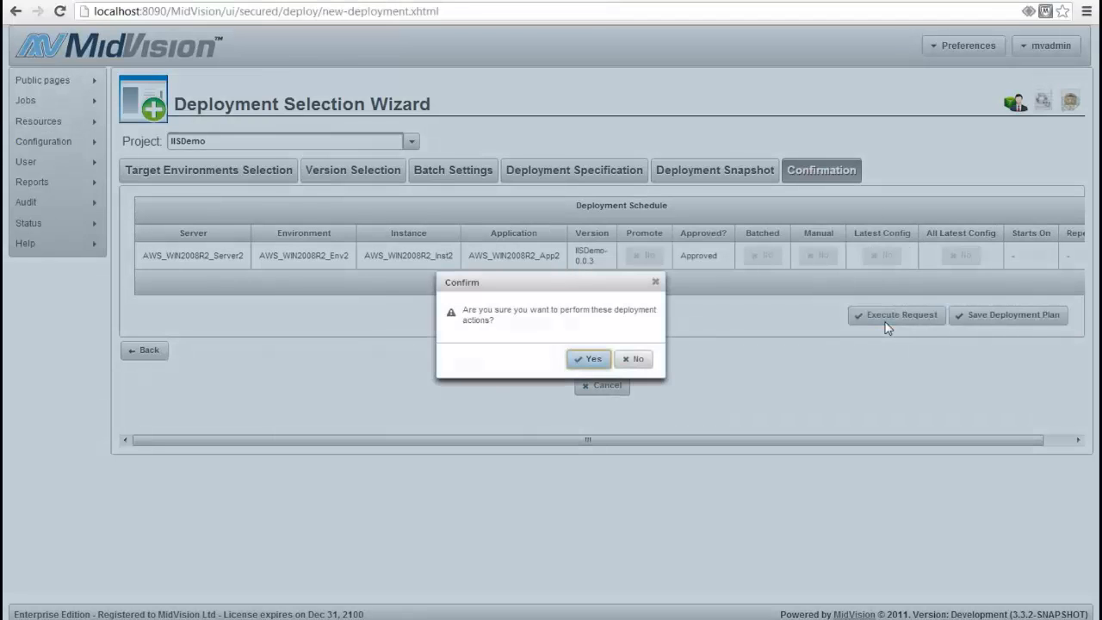
left_click(594, 359)
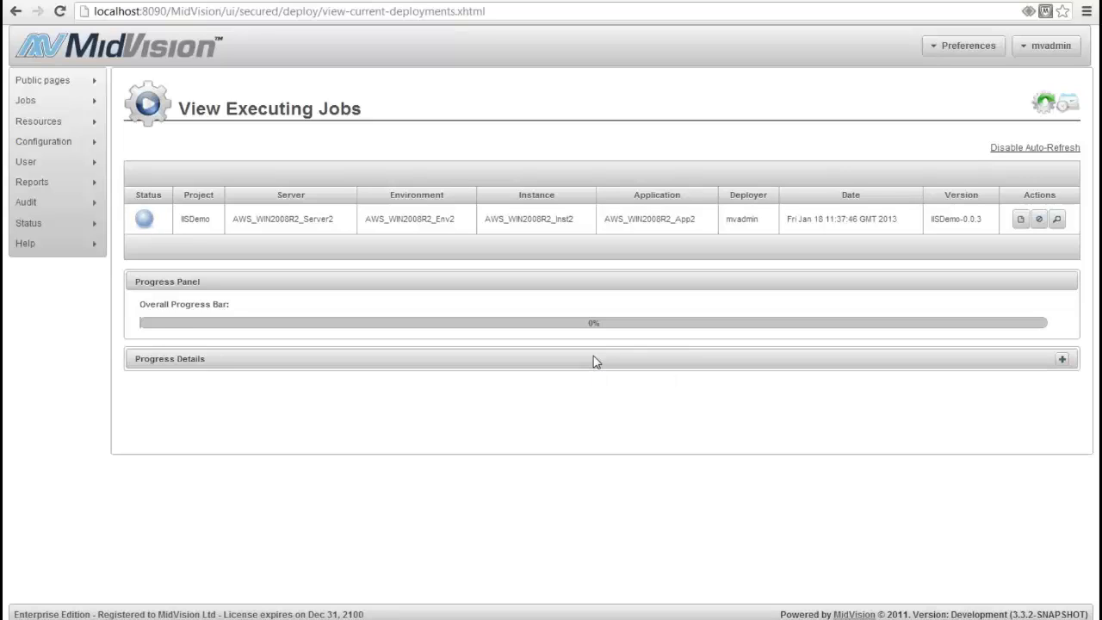
left_click(1045, 110)
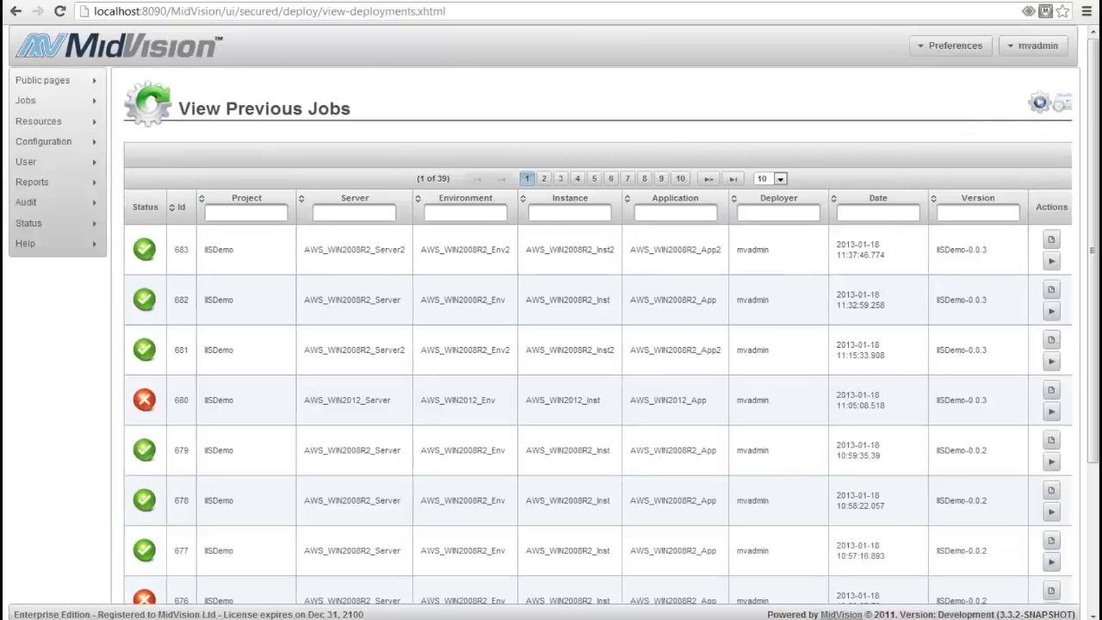
Switch to IIS Manager on the remote server, refresh its Sites node and select MayandoPhotoBlog
left_click(540, 555)
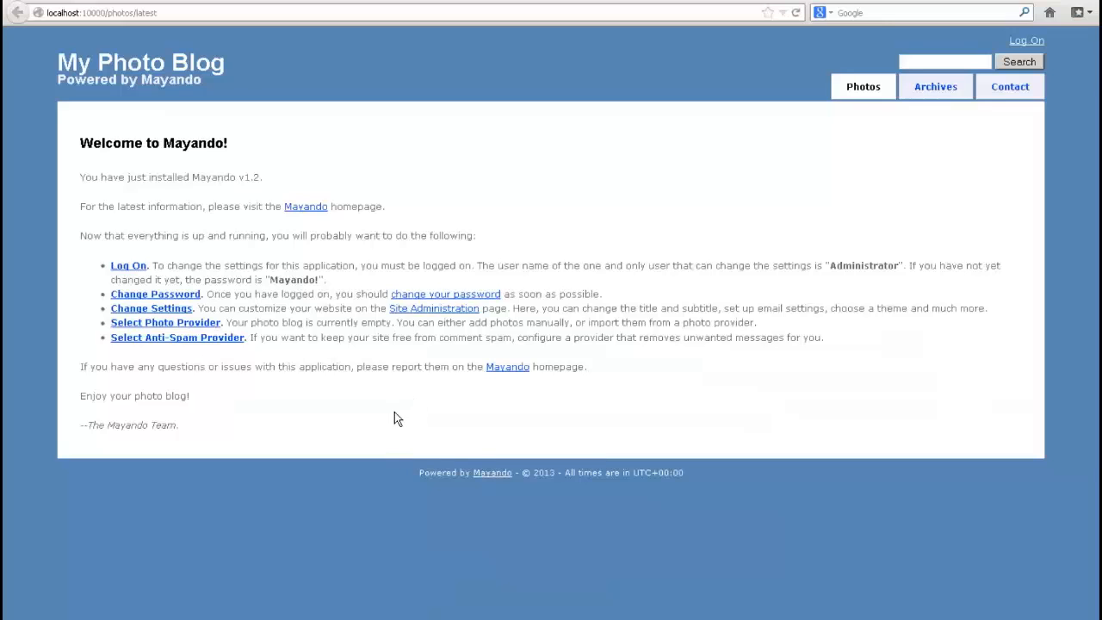
key("alt+Tab")
right_click(468, 141)
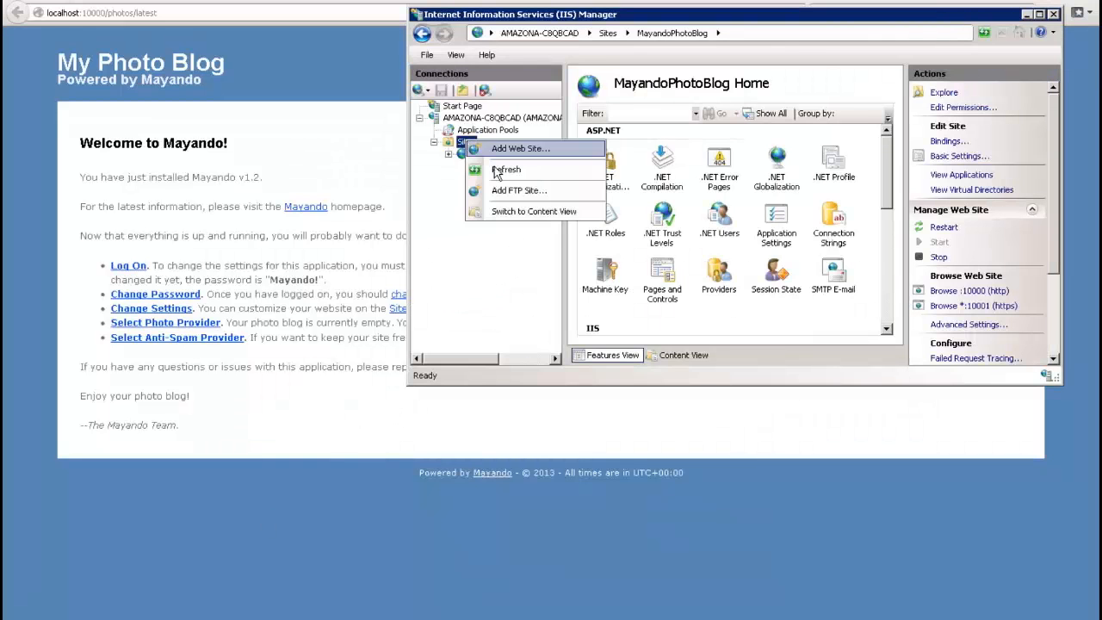
left_click(496, 168)
left_click(504, 154)
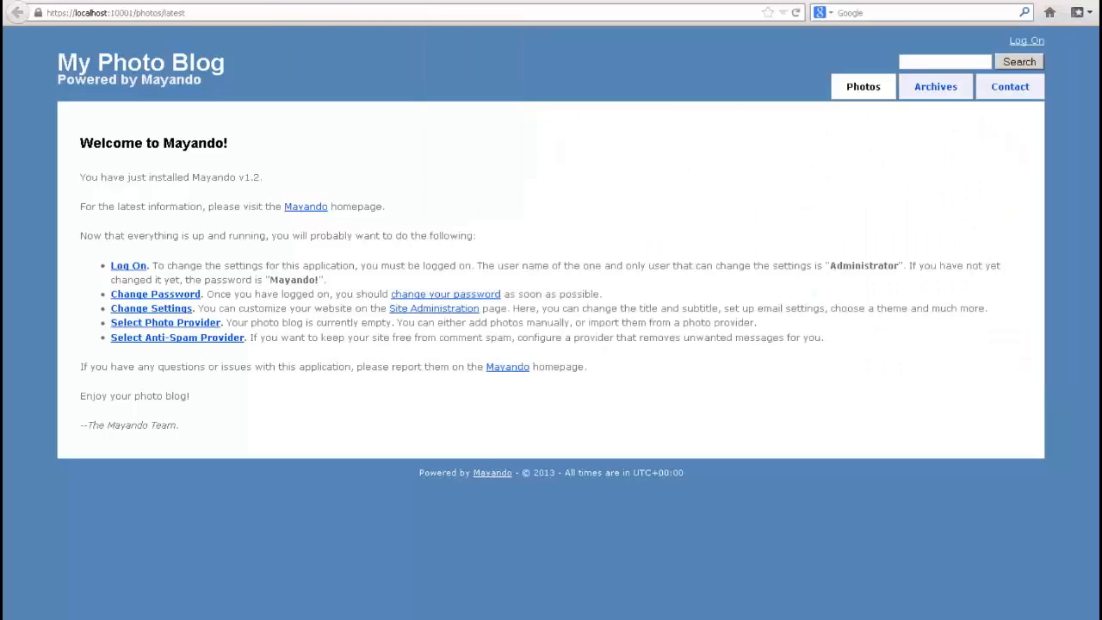
Close the https page of the photo blog and reload the http page on port 10000
right_click(297, 4)
left_click(324, 107)
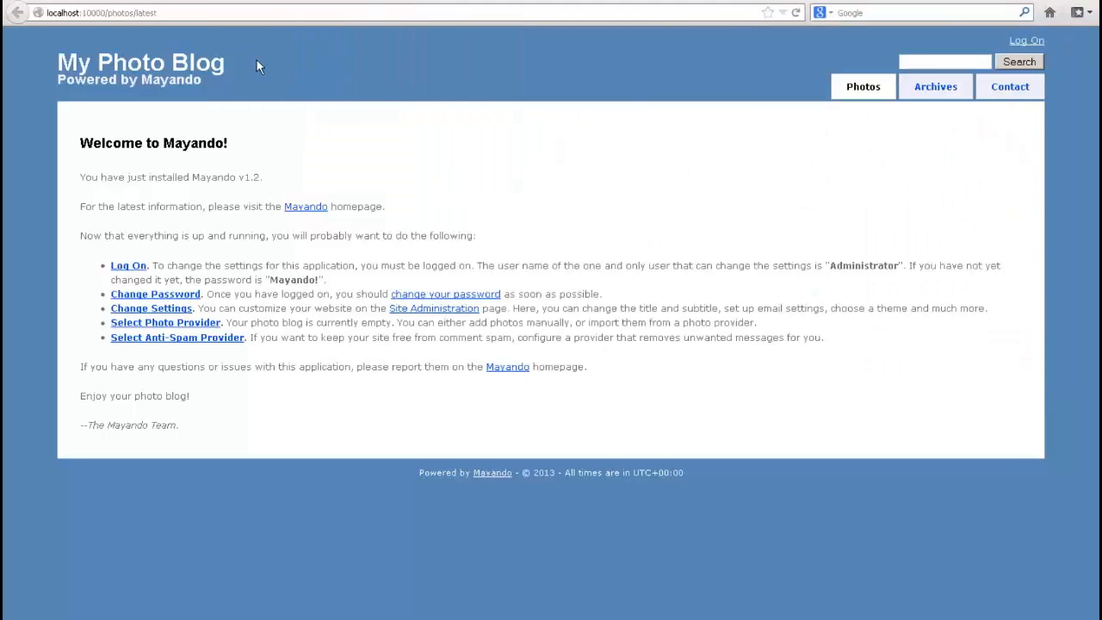
key("F5")
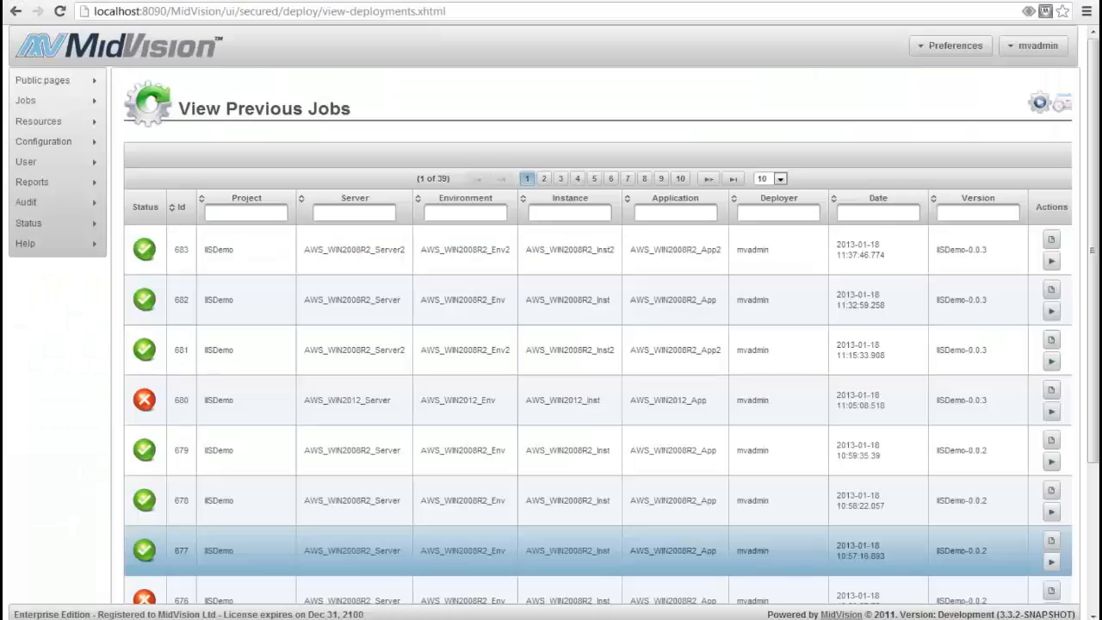
Return to MidVision and open the IISDemo project's orchestration tasks for editing
mouse_move(71, 124)
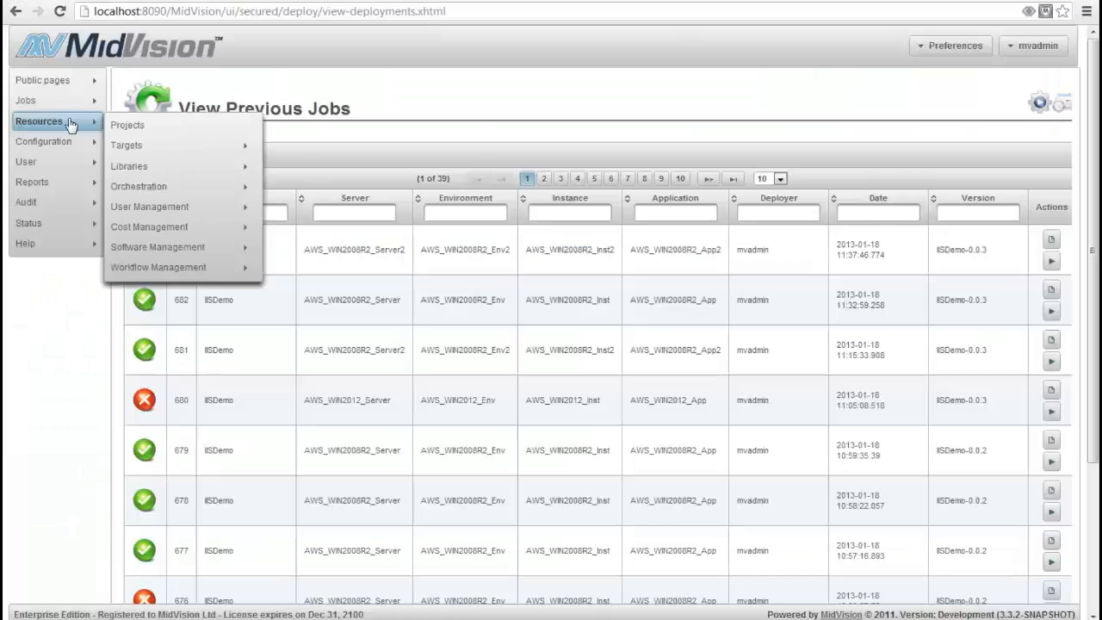
left_click(163, 125)
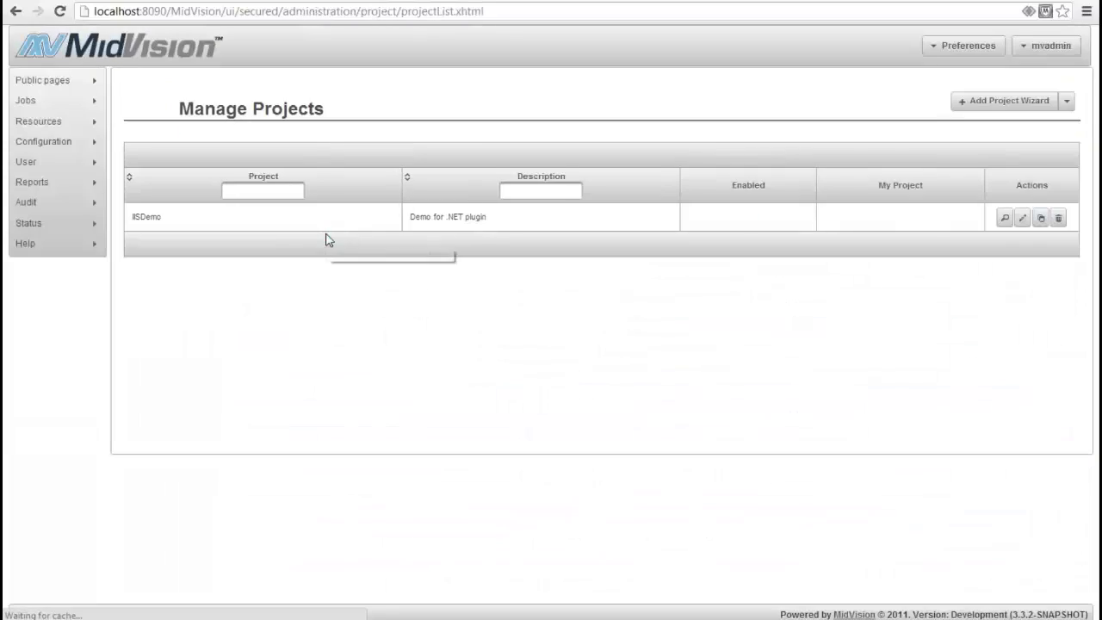
left_click(1021, 219)
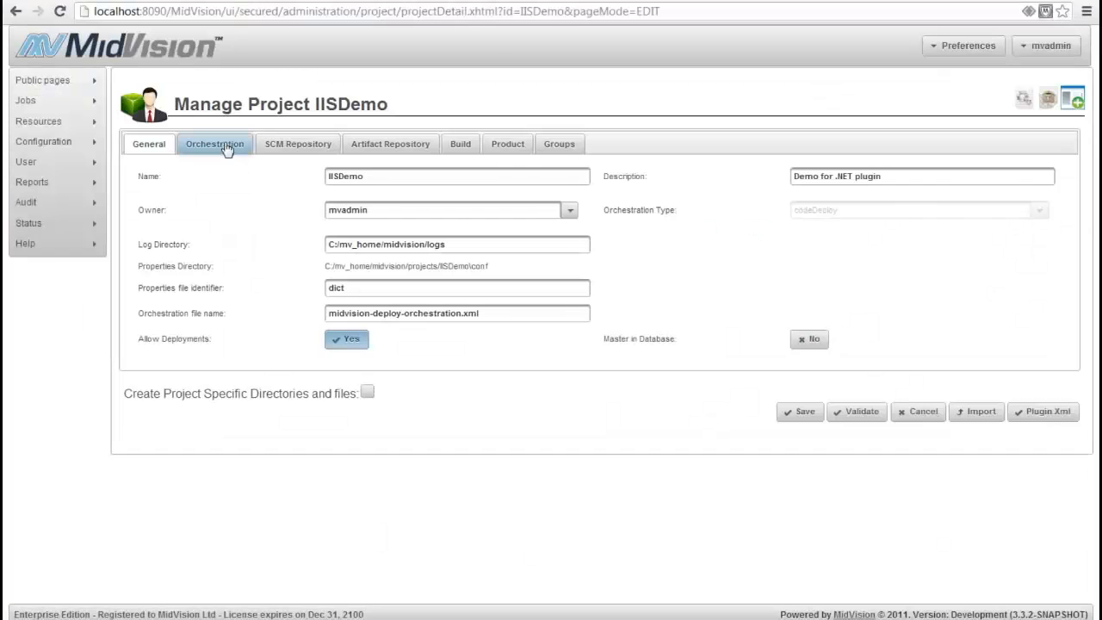
left_click(226, 143)
Disable RestoreSnapshotTask and enable SynchronizeTasktoWin2008 in the orchestration task list
left_click(571, 296)
left_click(520, 274)
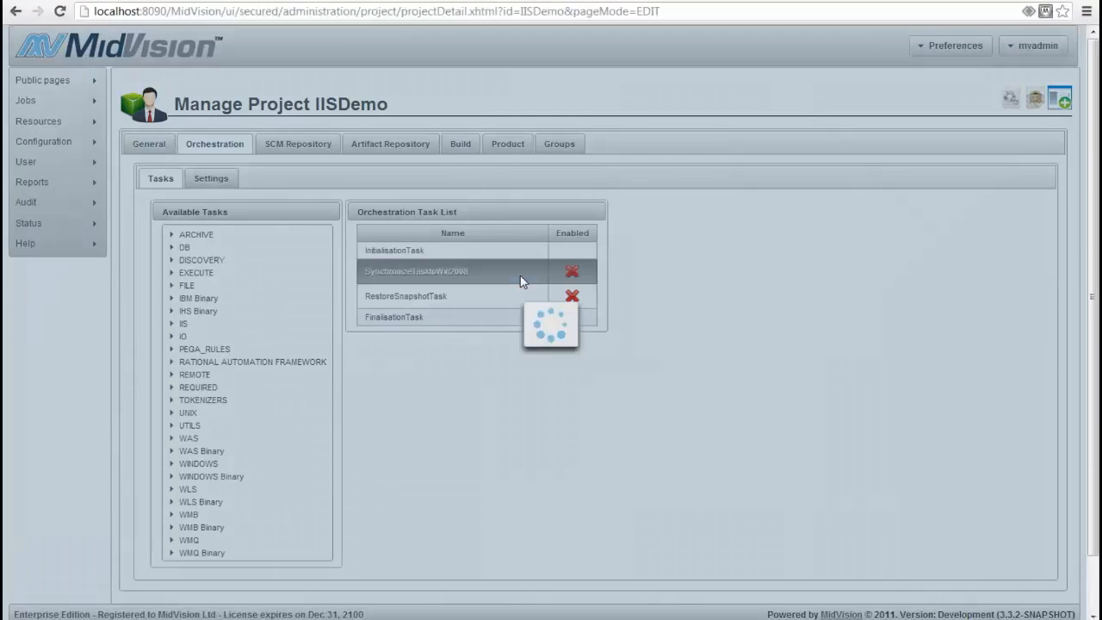
left_click(563, 275)
Set SynchronizeTasktoWin2008's ContentExtension resource to false and save the IISDemo project
scroll(546, 411, "down", 2)
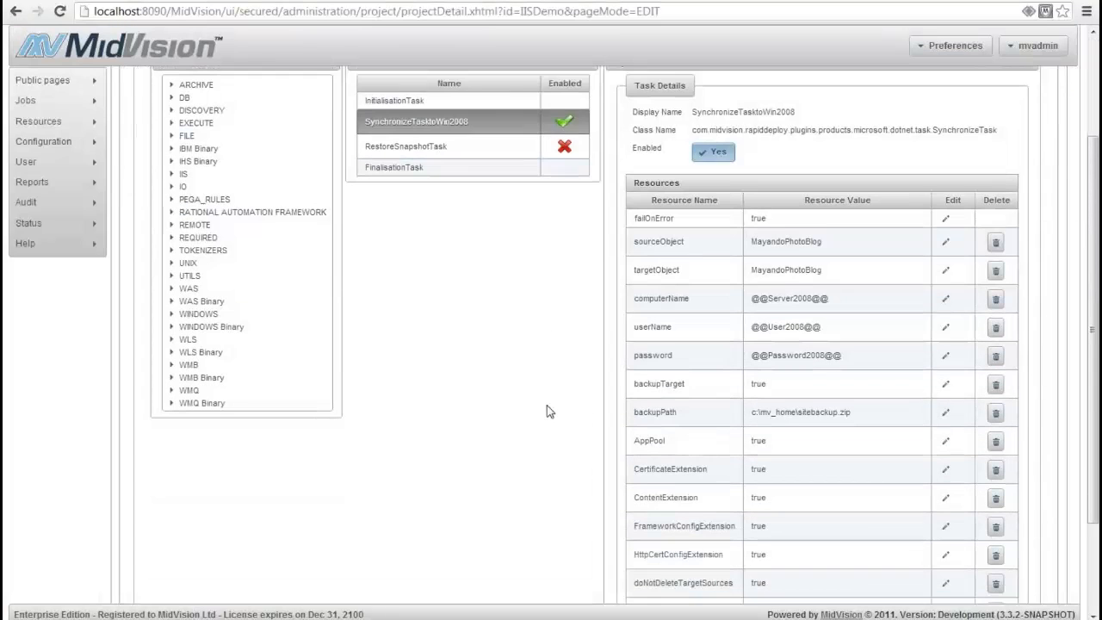
scroll(541, 405, "down", 1)
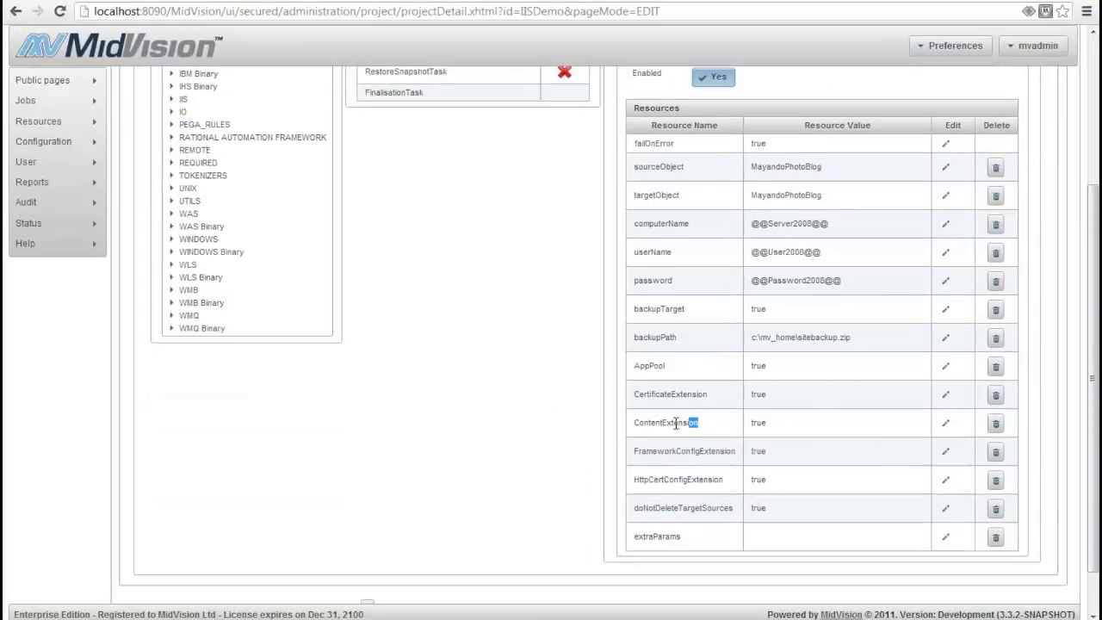
left_click_drag(699, 422, 633, 422)
left_click(945, 422)
left_click(785, 428)
left_click(941, 423)
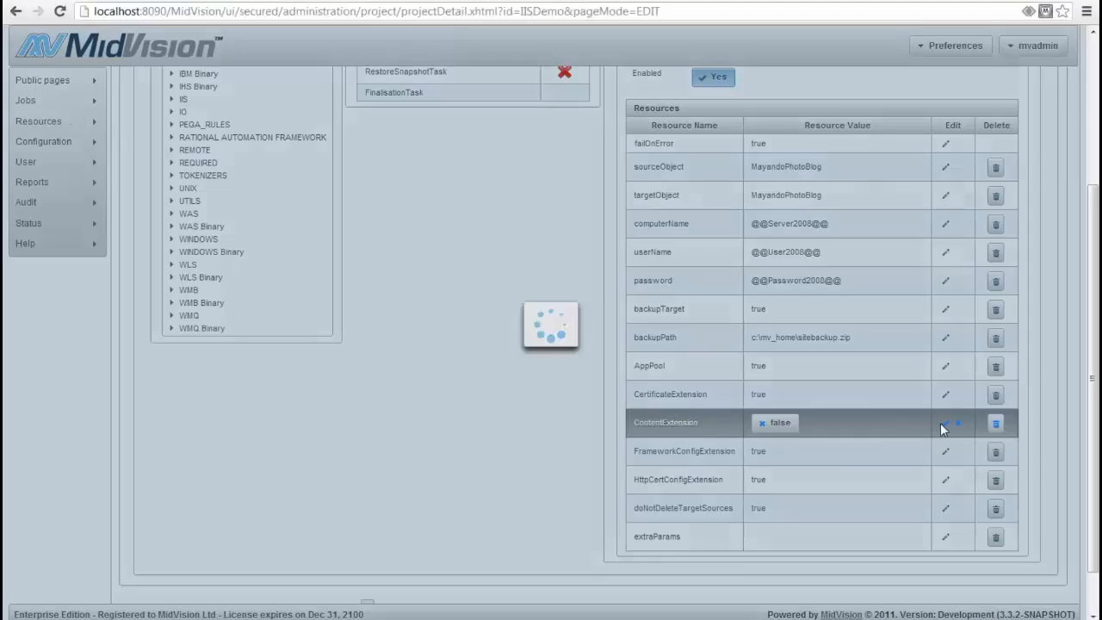
scroll(839, 409, "down", 1)
left_click(787, 568)
left_click(573, 360)
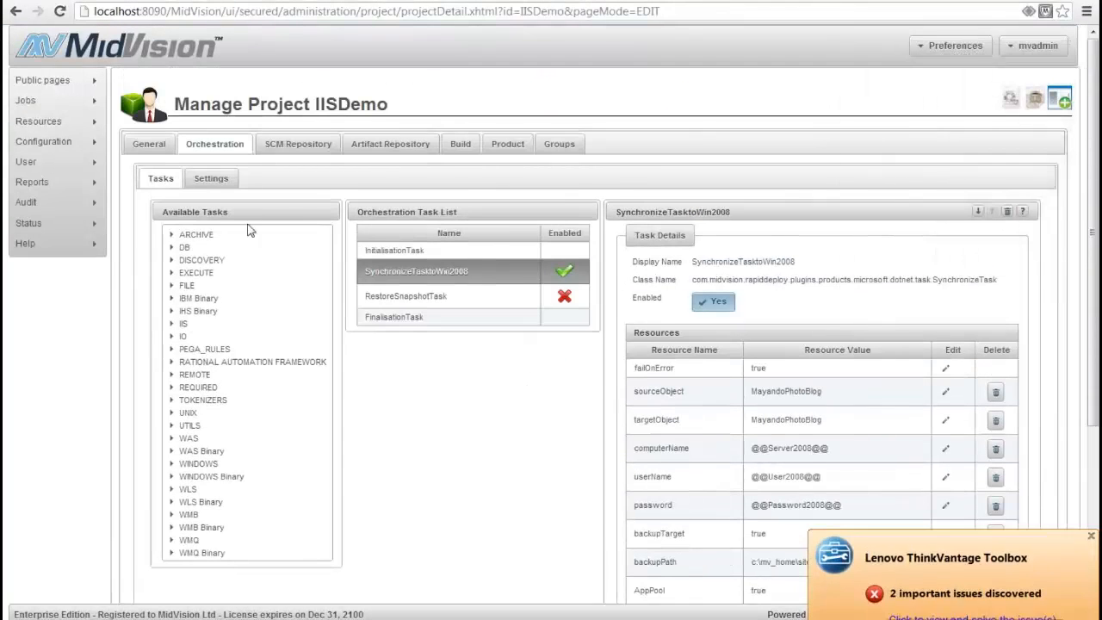
Create a new deployment job for the IISDemo project with the application AWS_WIN2008R2_App as its target
mouse_move(90, 107)
left_click(125, 105)
left_click(412, 142)
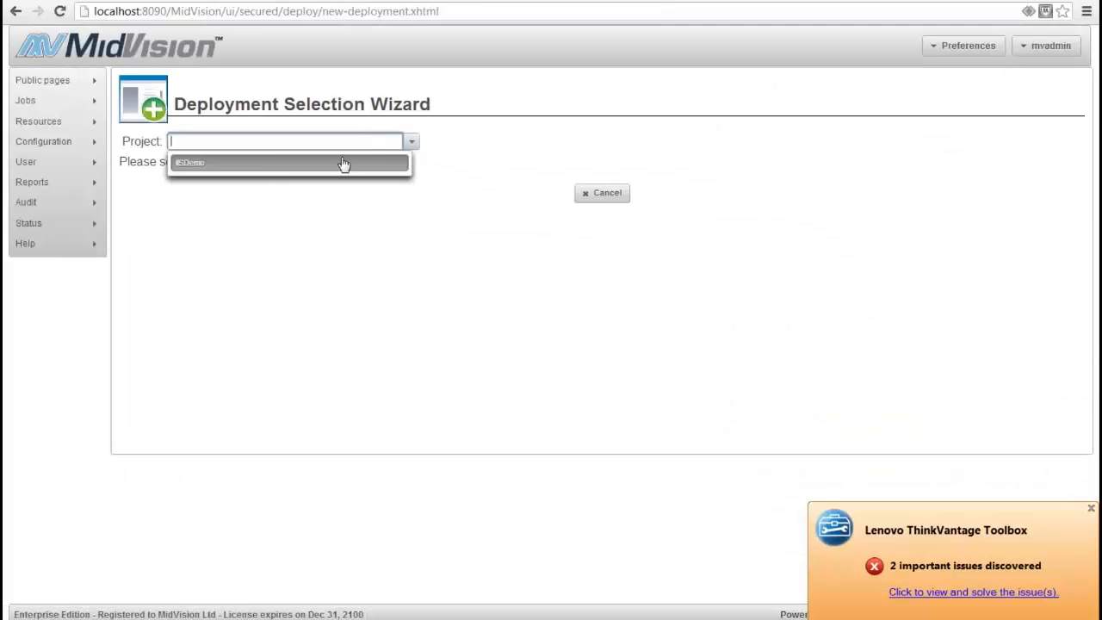
left_click(273, 167)
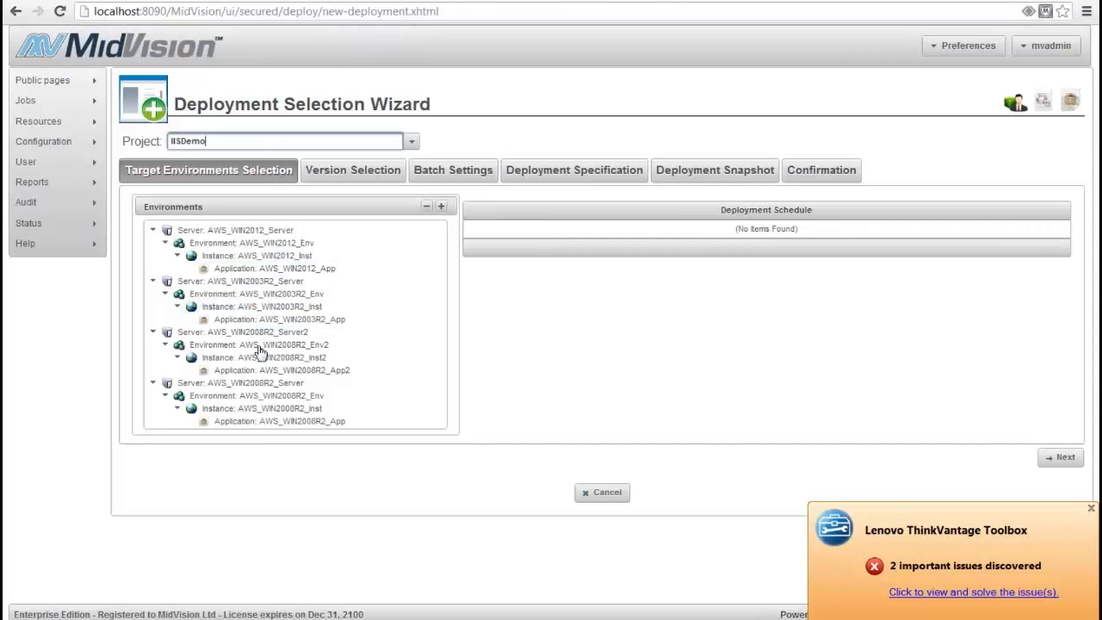
left_click(273, 422)
Skip to the confirmation with version IISDemo-0.0.3, execute the AWS_WIN2008R2_App deployment and view the previous jobs
left_click(1060, 457)
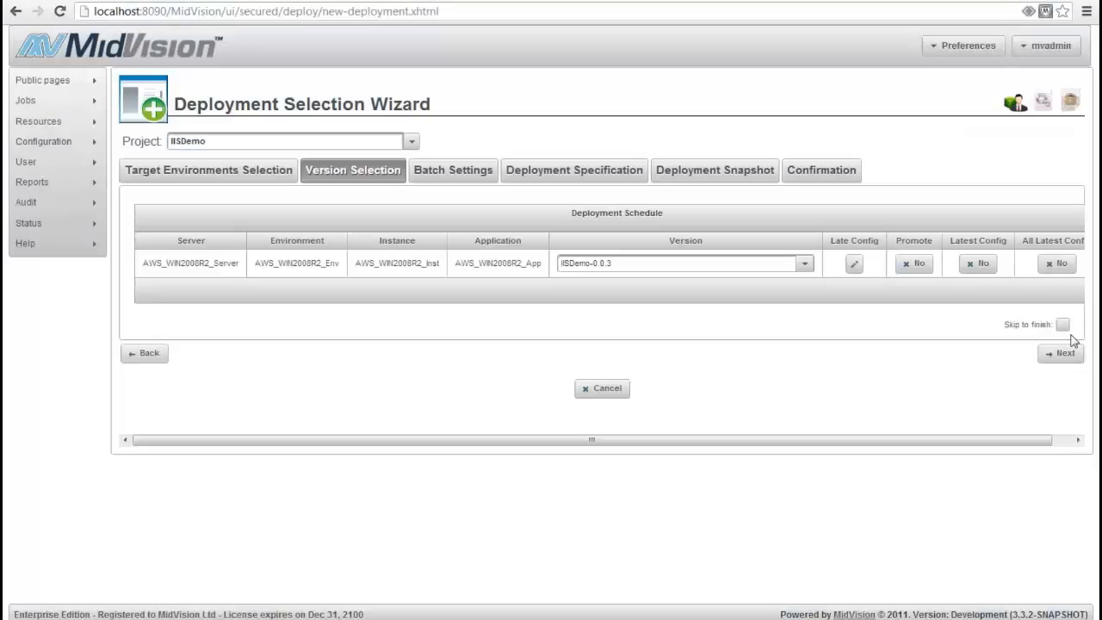
left_click(1062, 324)
left_click(1060, 353)
left_click(895, 317)
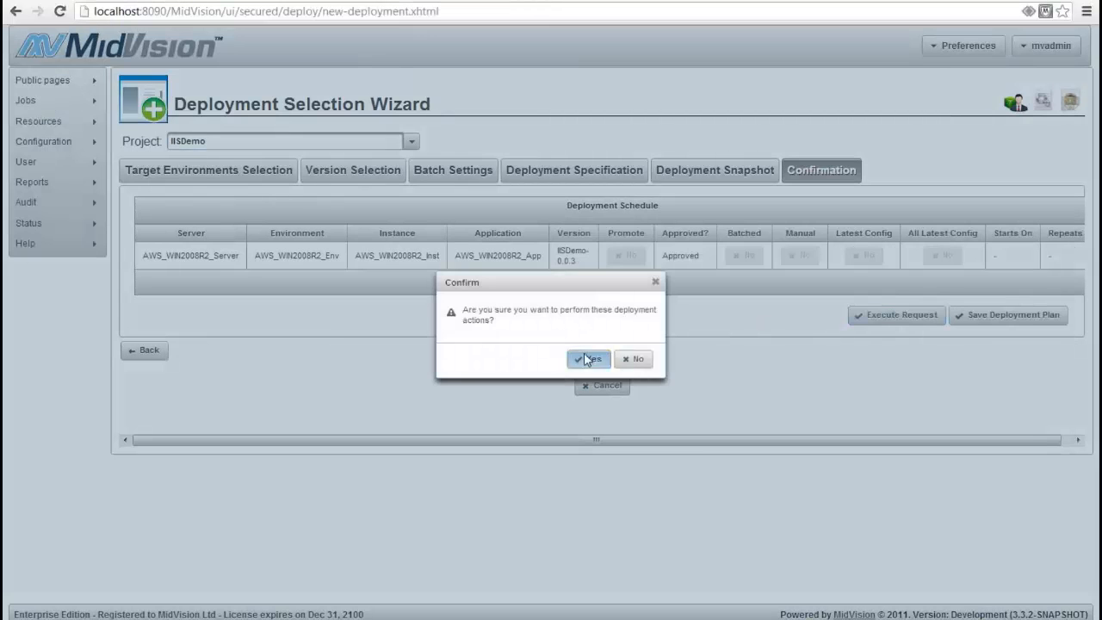
left_click(587, 360)
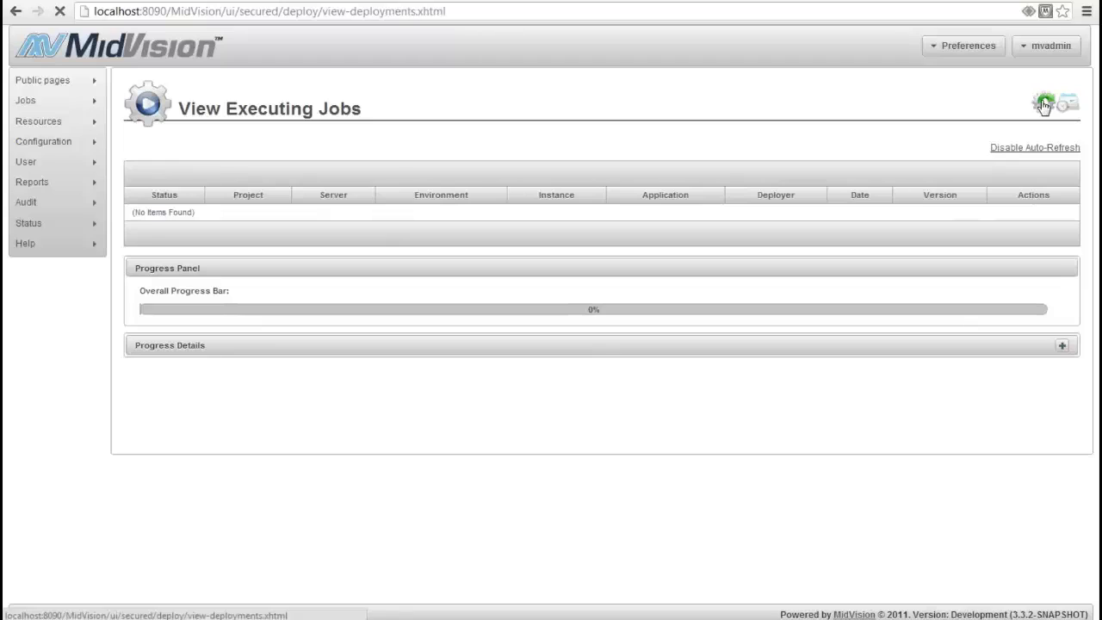
left_click(1045, 102)
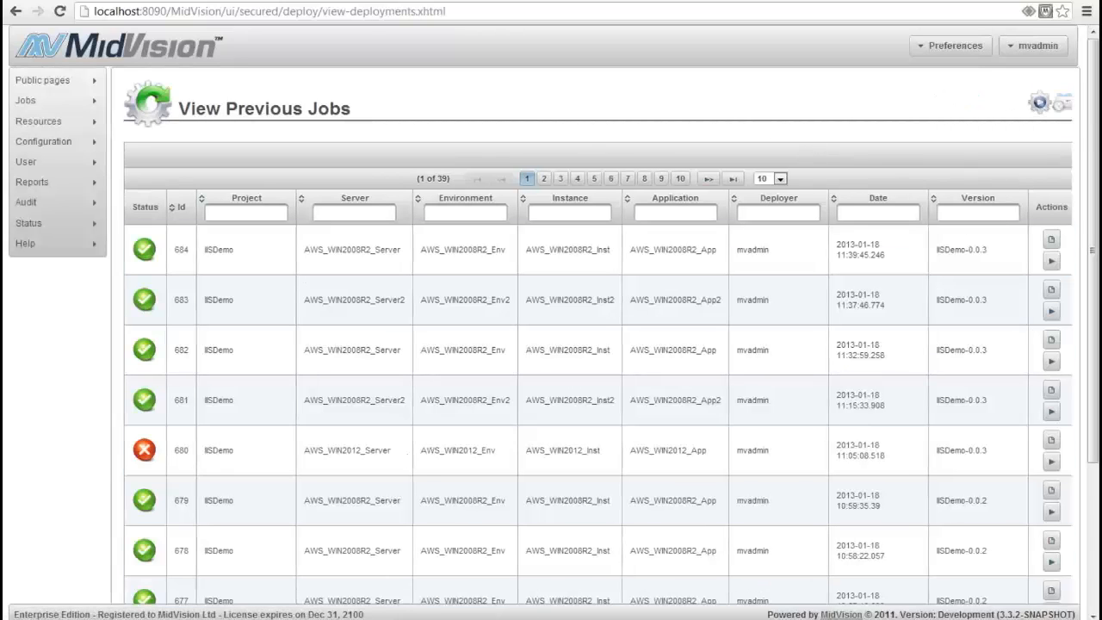
Switch to the remote server, refresh the Sites in IIS Manager and browse MayandoPhotoBlog over https on port 10001
left_click(530, 592)
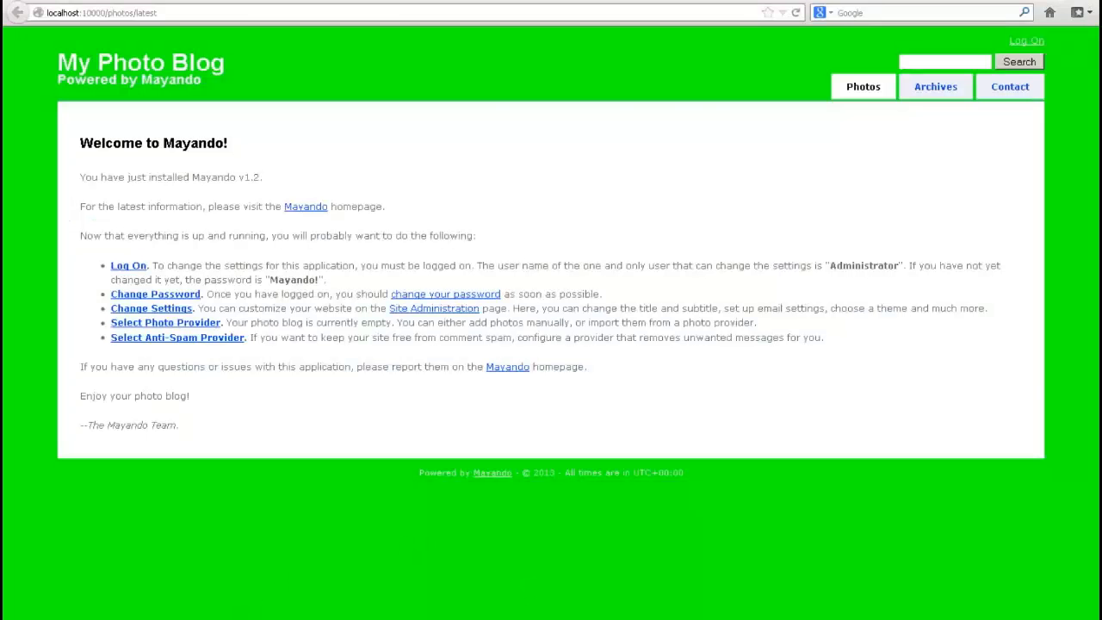
left_click(370, 617)
right_click(461, 143)
left_click(485, 174)
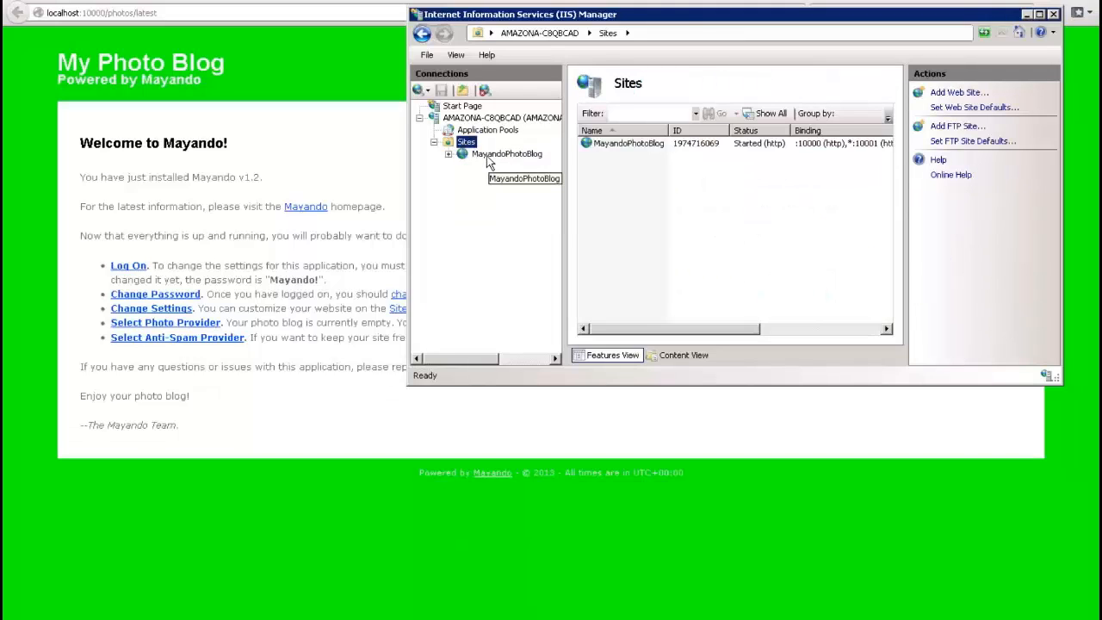
left_click(488, 155)
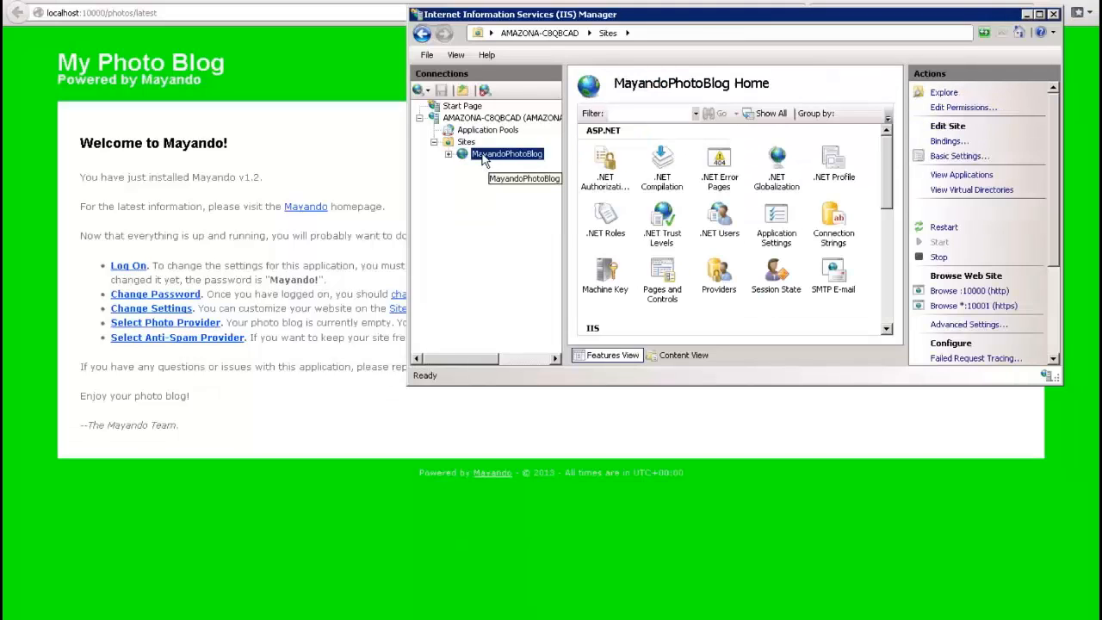
left_click(952, 309)
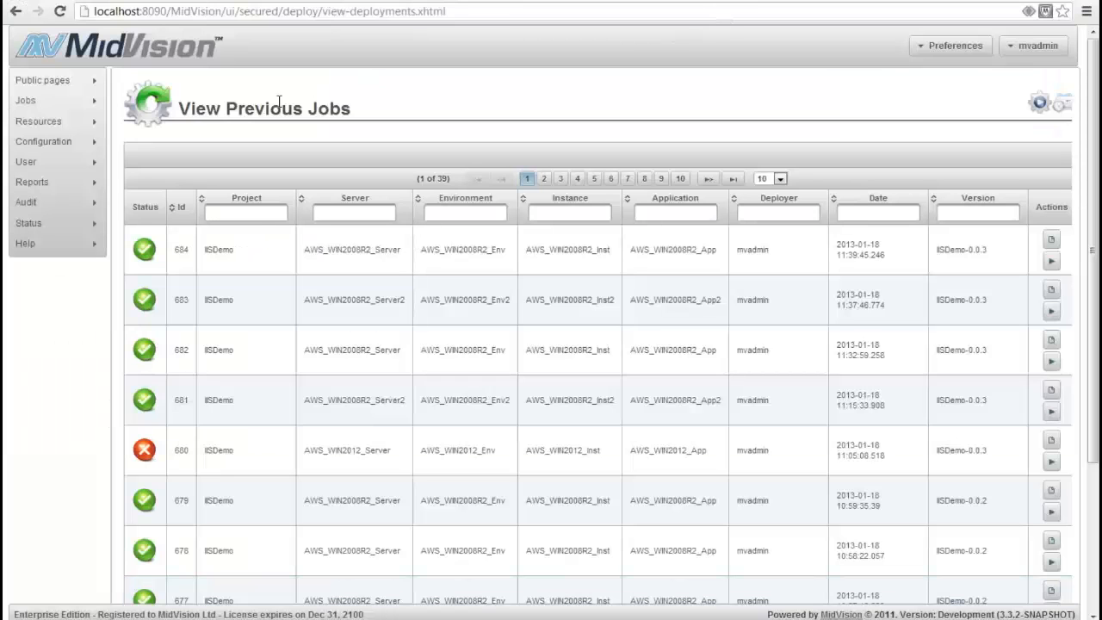
Open the IISDemo project's orchestration for editing, disable SynchronizeTasktoWin2008 and enable RestoreSnapshotTask
mouse_move(89, 104)
mouse_move(52, 121)
left_click(136, 123)
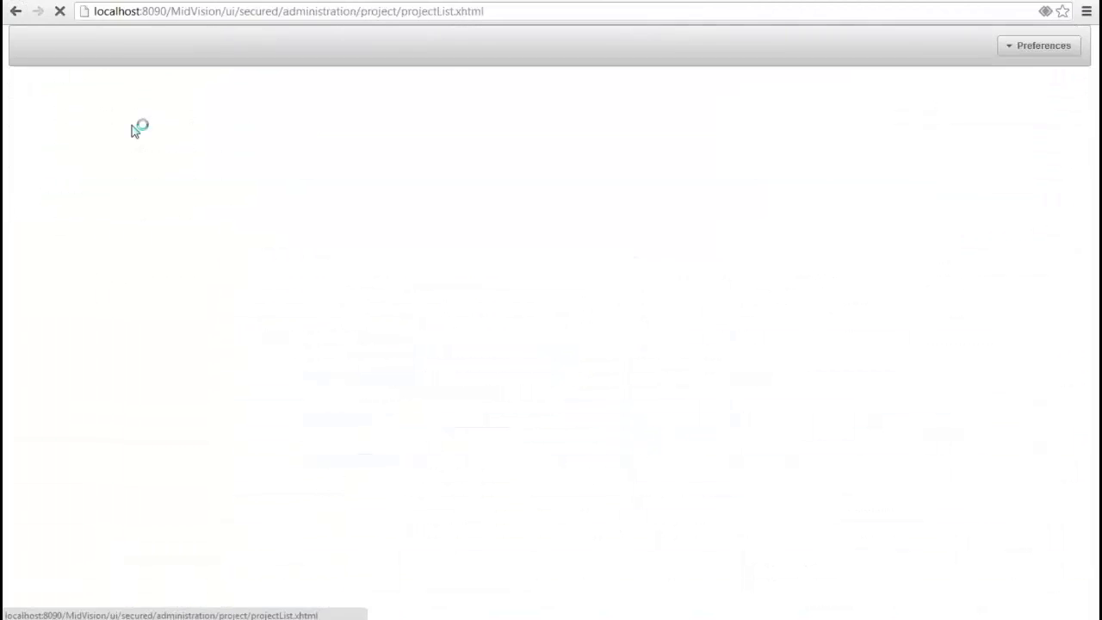
left_click(1021, 218)
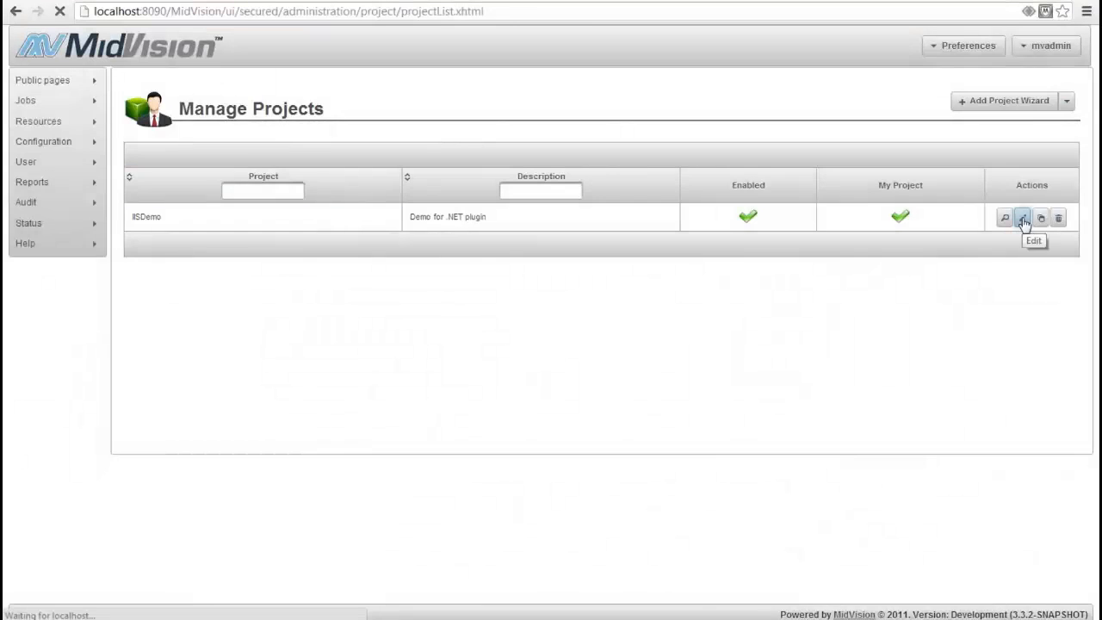
left_click(215, 143)
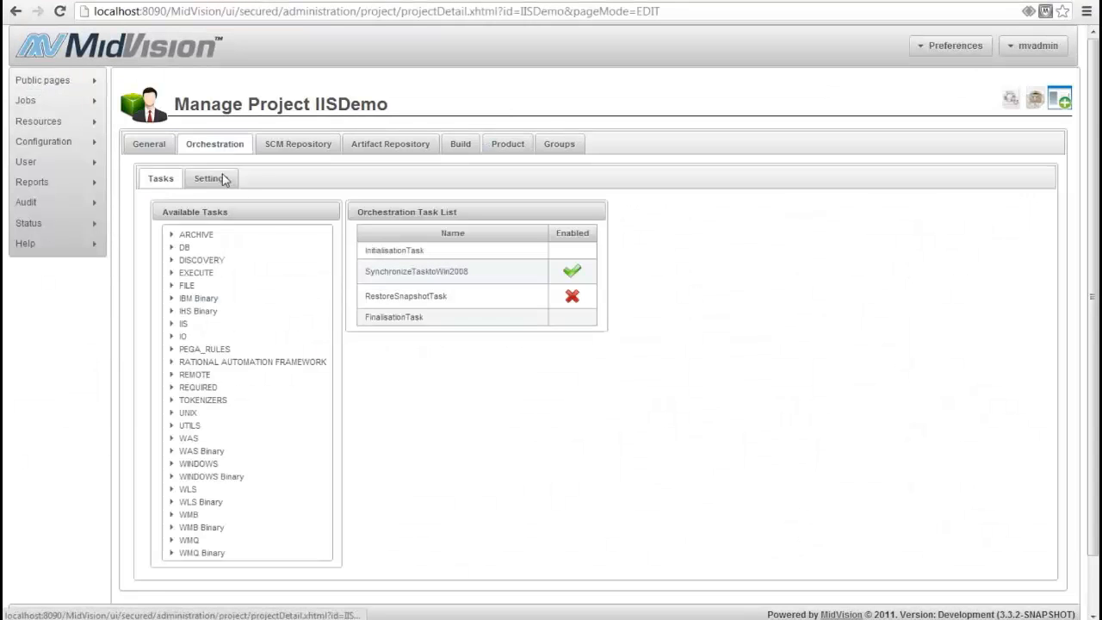
left_click(571, 272)
left_click(494, 292)
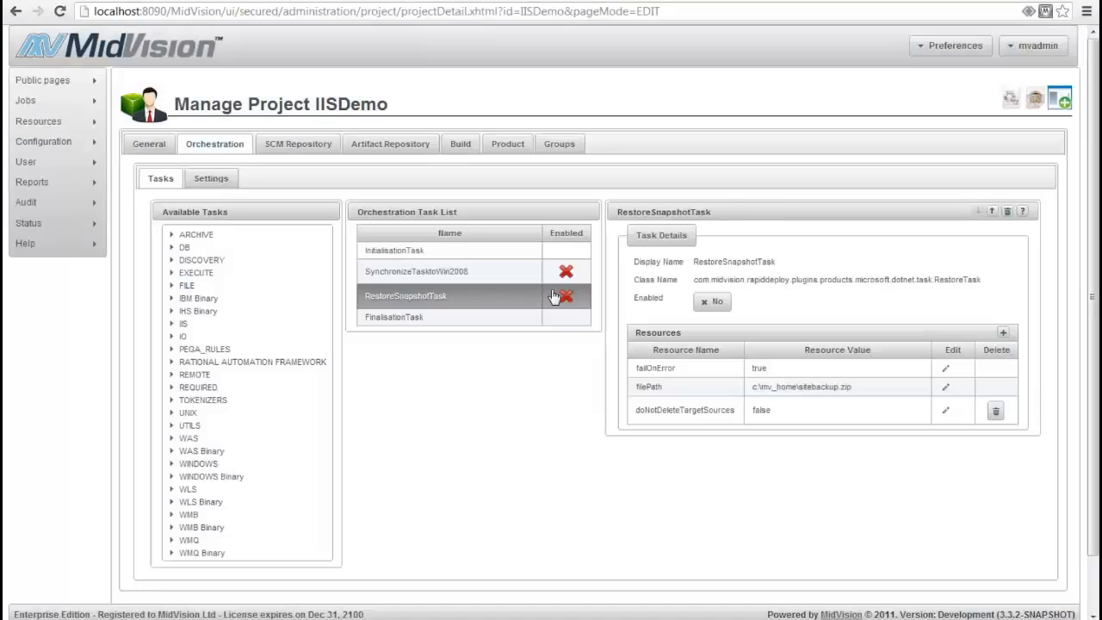
left_click(560, 297)
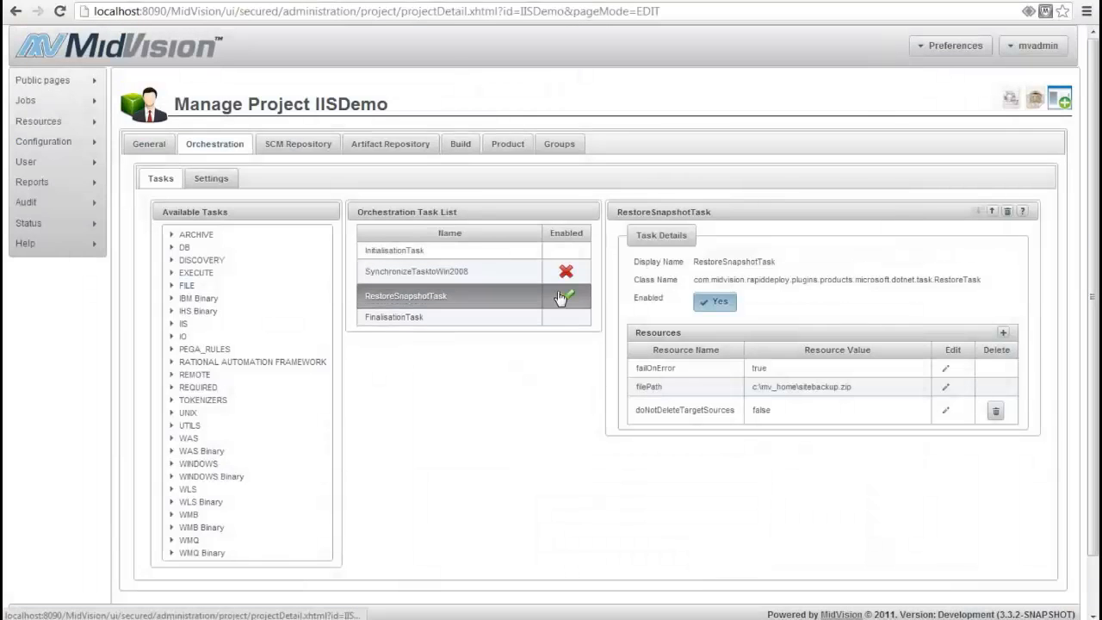
Add the computerName, userName and password resources to RestoreSnapshotTask
left_click(1002, 332)
left_click(871, 378)
left_click(871, 394)
left_click(871, 409)
left_click(976, 439)
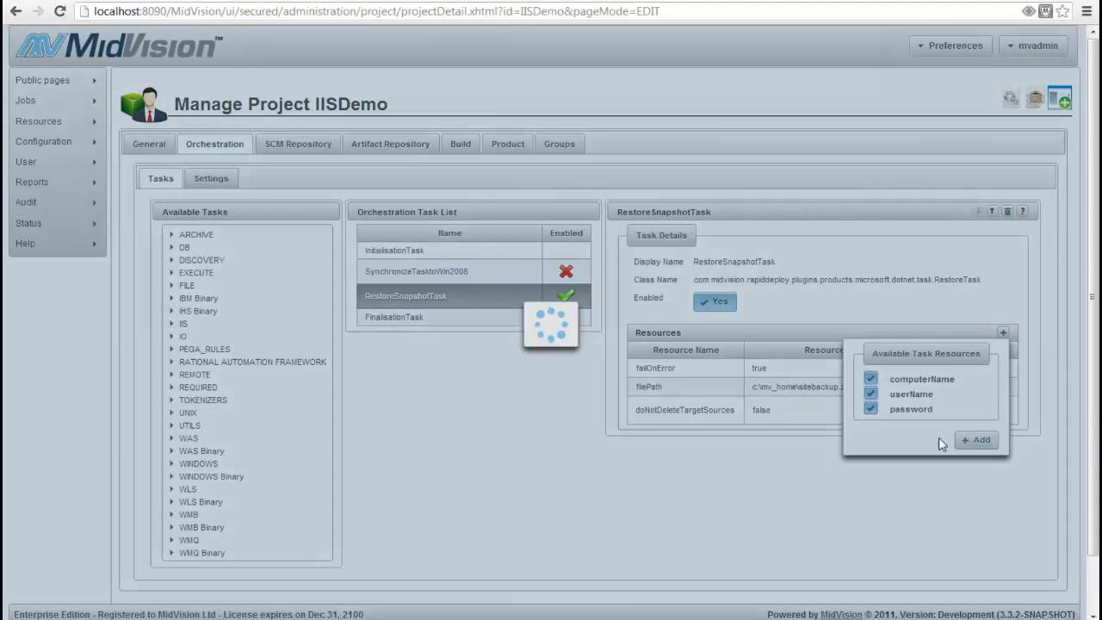
left_click(945, 441)
triple_click(895, 439)
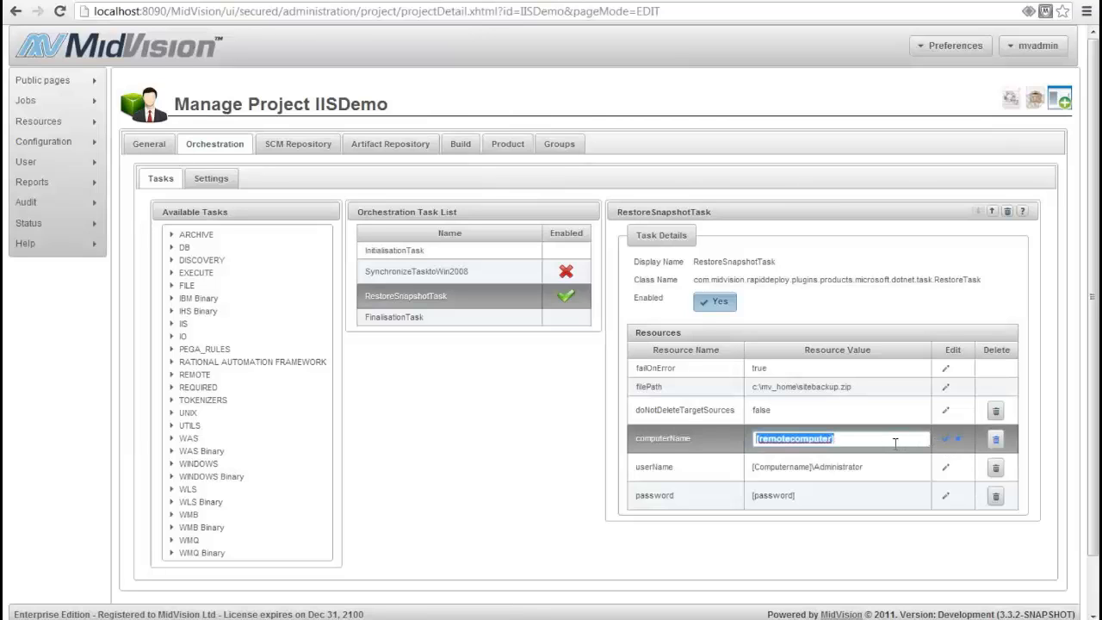
type("@@Server2012@@")
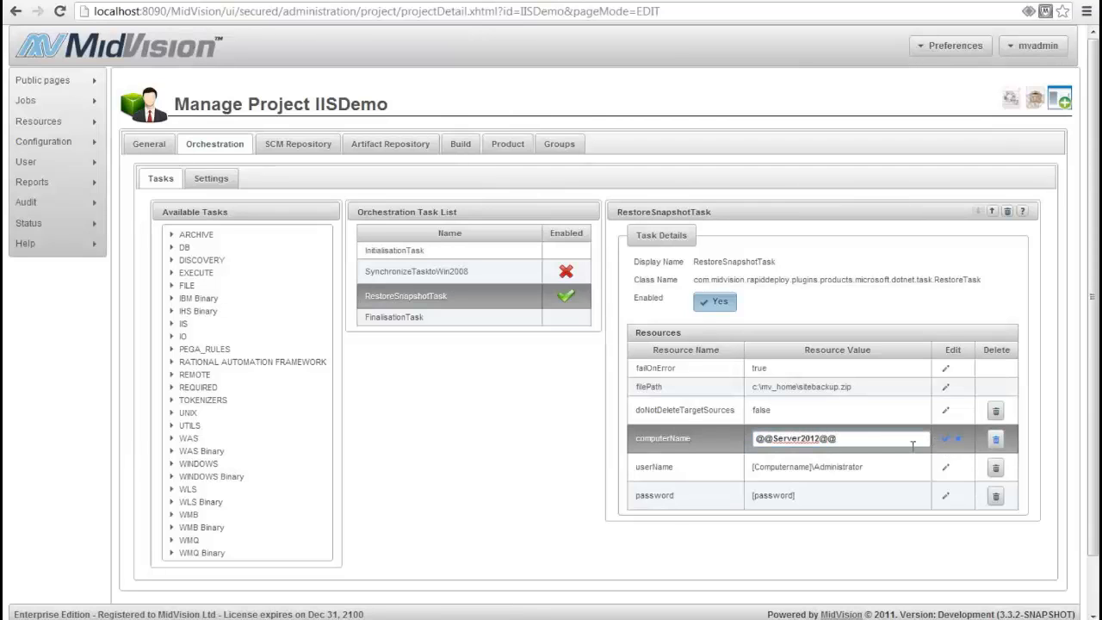
left_click(944, 439)
left_click(944, 467)
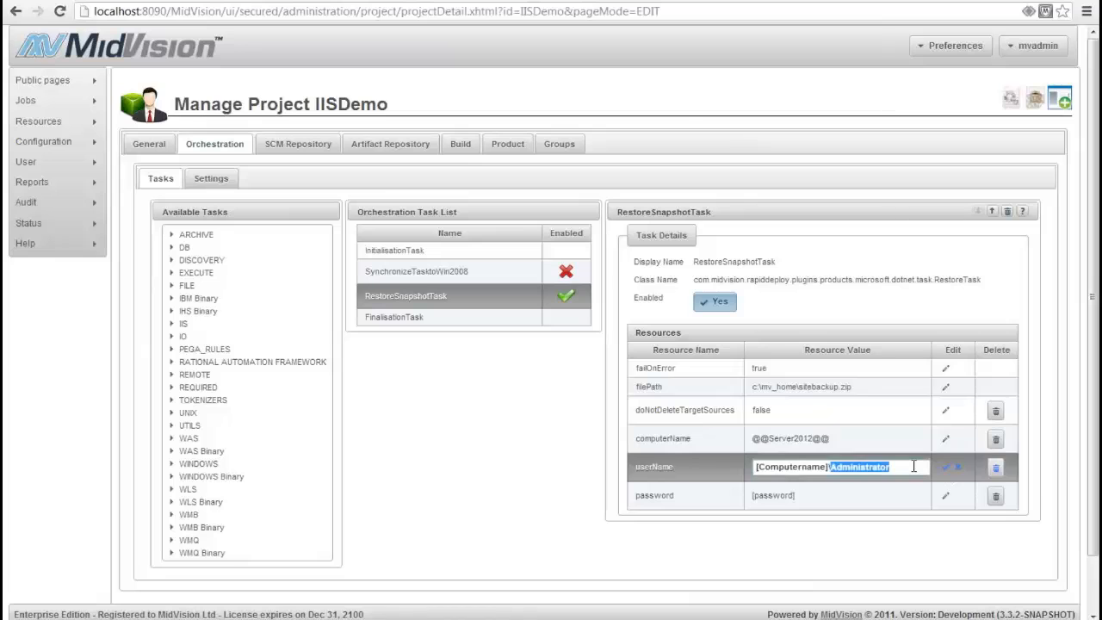
triple_click(912, 466)
type("@@User2012@@")
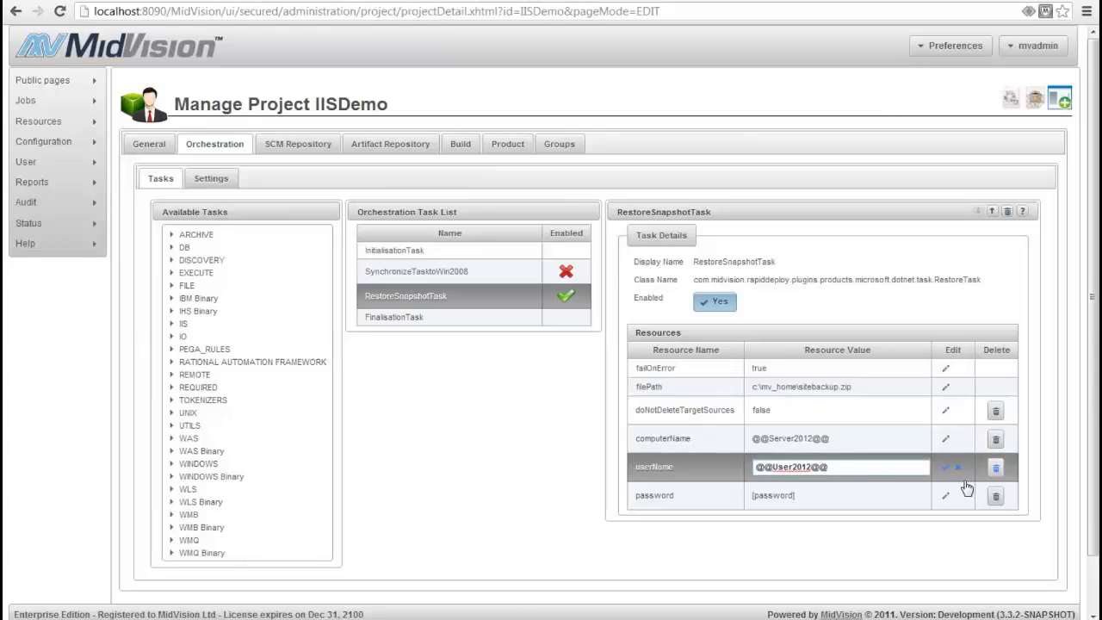
left_click(944, 467)
Enter the password placeholder in RestoreSnapshotTask's password resource and save the IISDemo project
left_click(945, 496)
triple_click(889, 497)
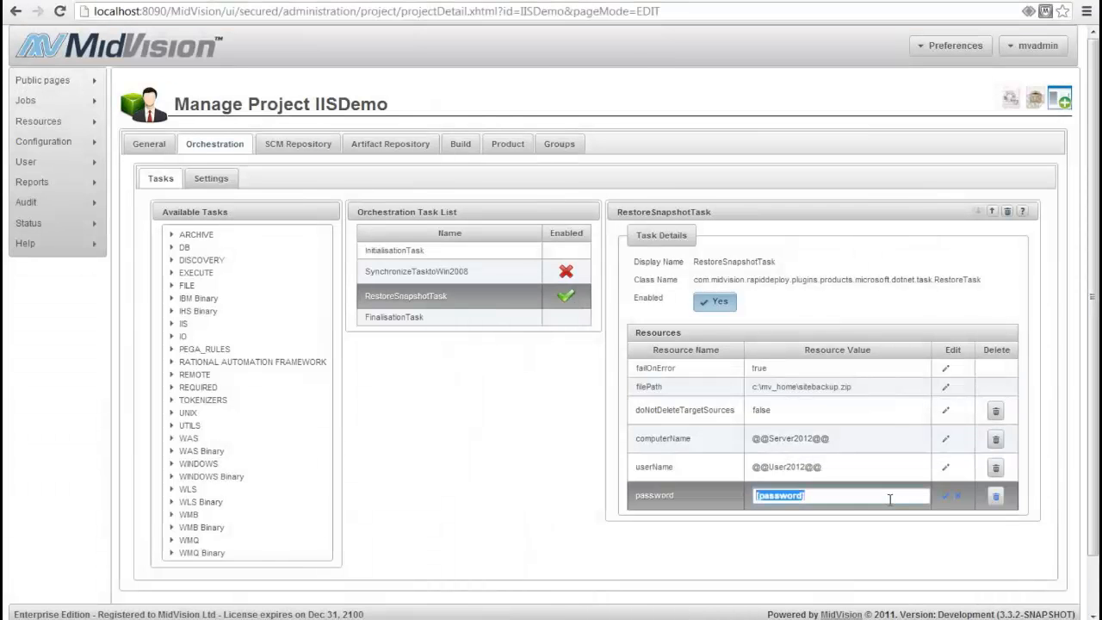
type("@@Password20")
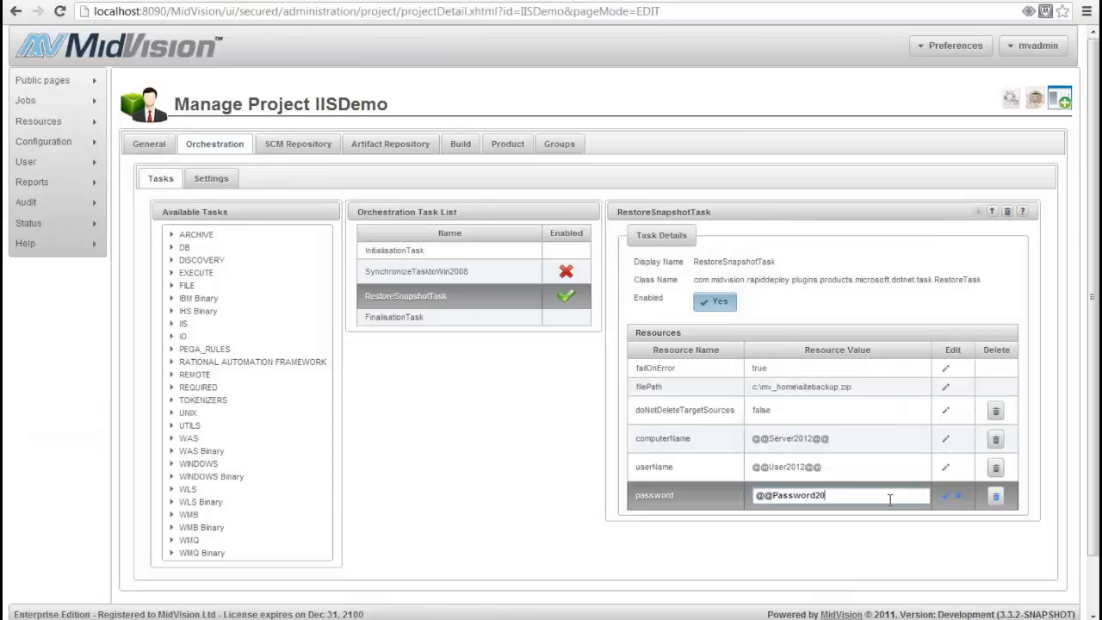
type("12@@")
left_click(944, 496)
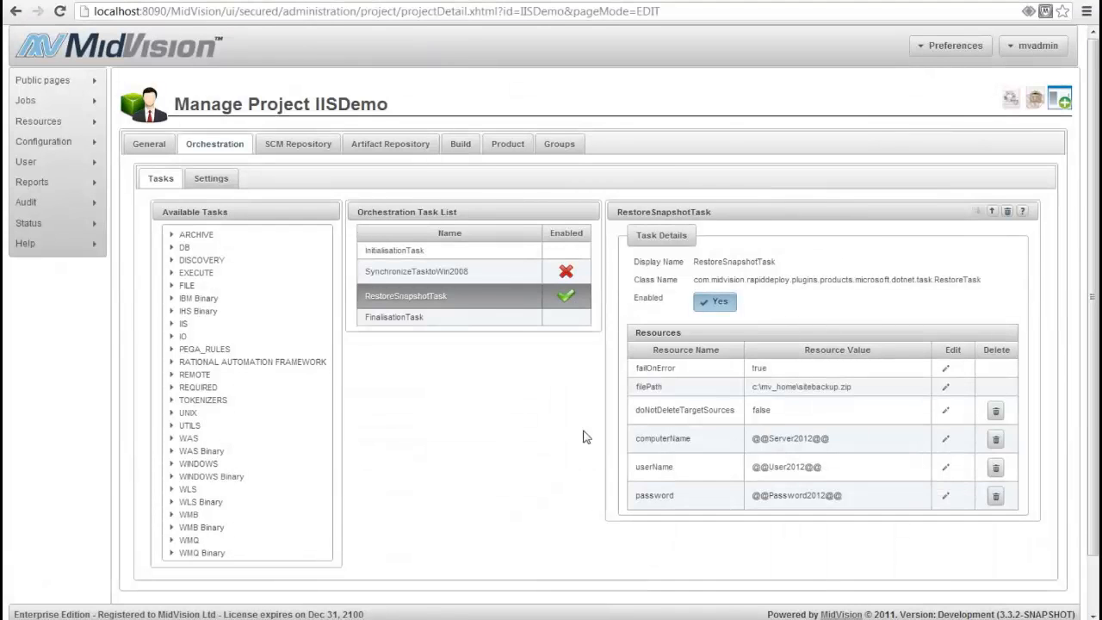
scroll(583, 436, "down", 1)
left_click(766, 568)
left_click(543, 359)
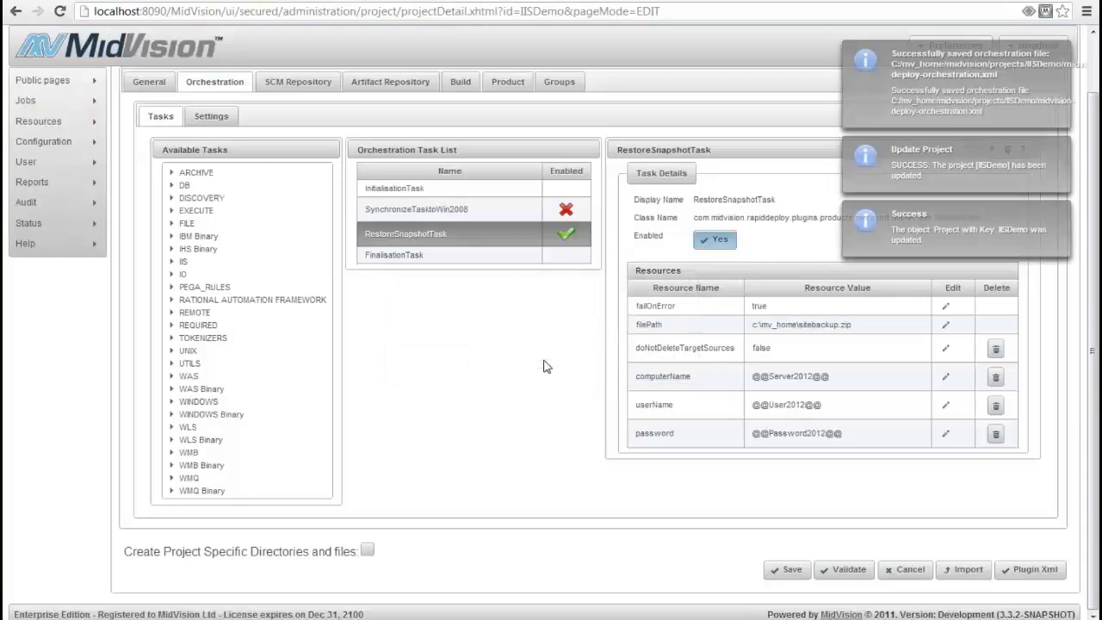
Create a new deployment job for the IISDemo project with the application AWS_WIN2008R2_App2 as its target
mouse_move(52, 99)
left_click(137, 103)
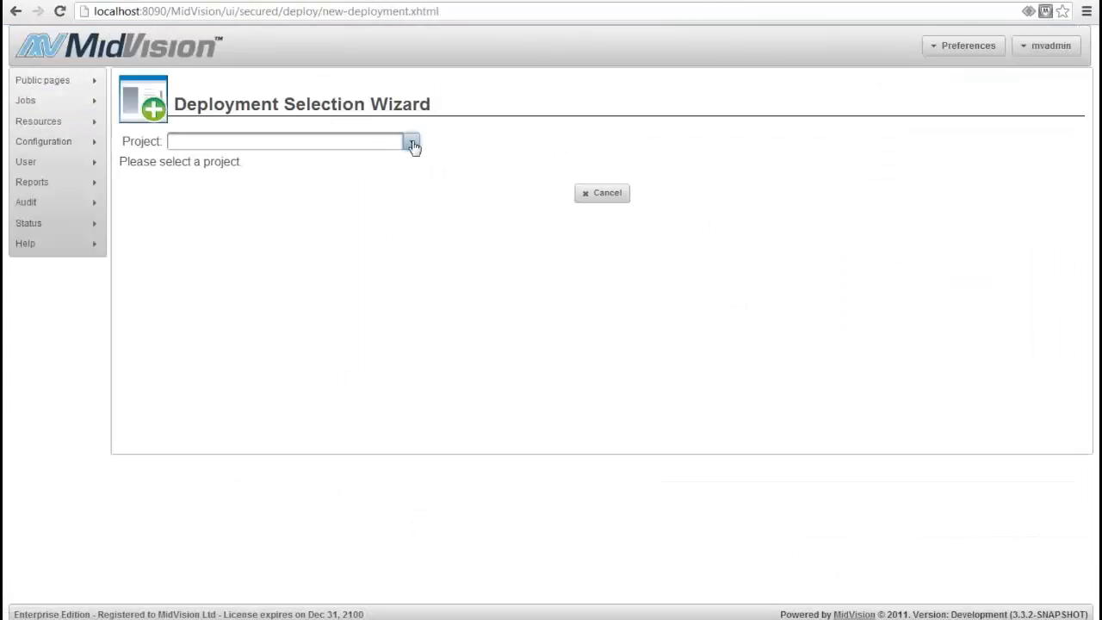
left_click(413, 144)
left_click(290, 168)
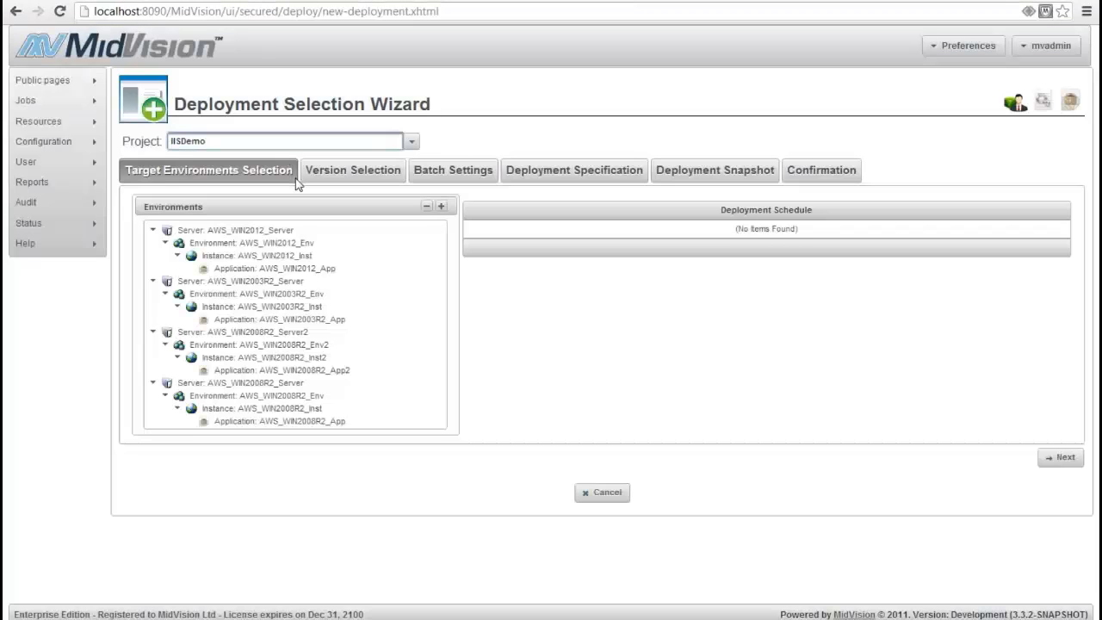
left_click(280, 370)
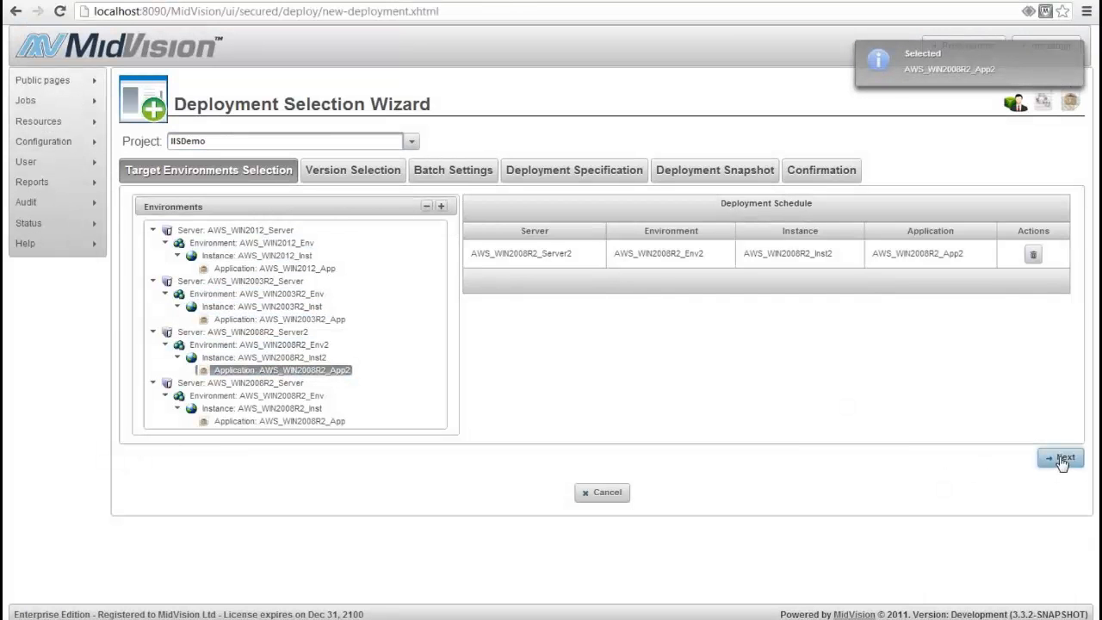
Skip to the confirmation with version IISDemo-0.0.3, then execute and confirm the AWS_WIN2008R2_App2 deployment request
left_click(1059, 459)
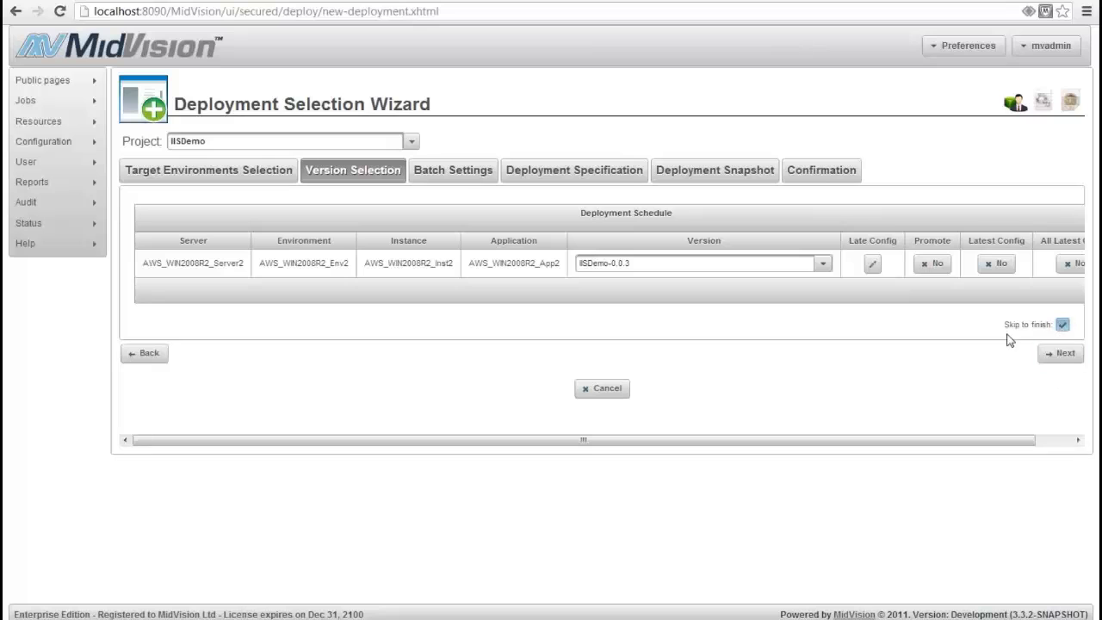
left_click(1058, 355)
left_click(871, 321)
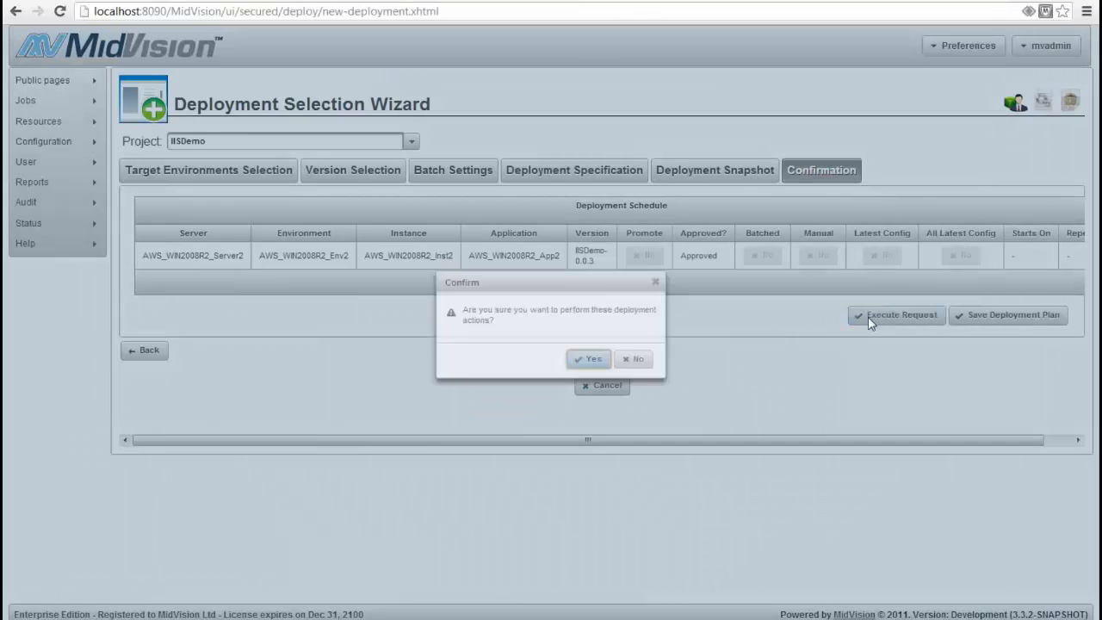
left_click(571, 360)
Switch to the Windows Server 2012 remote session and browse MayandoPhotoBlog from IIS Manager over http on port 10000
mouse_move(541, 613)
left_click(543, 587)
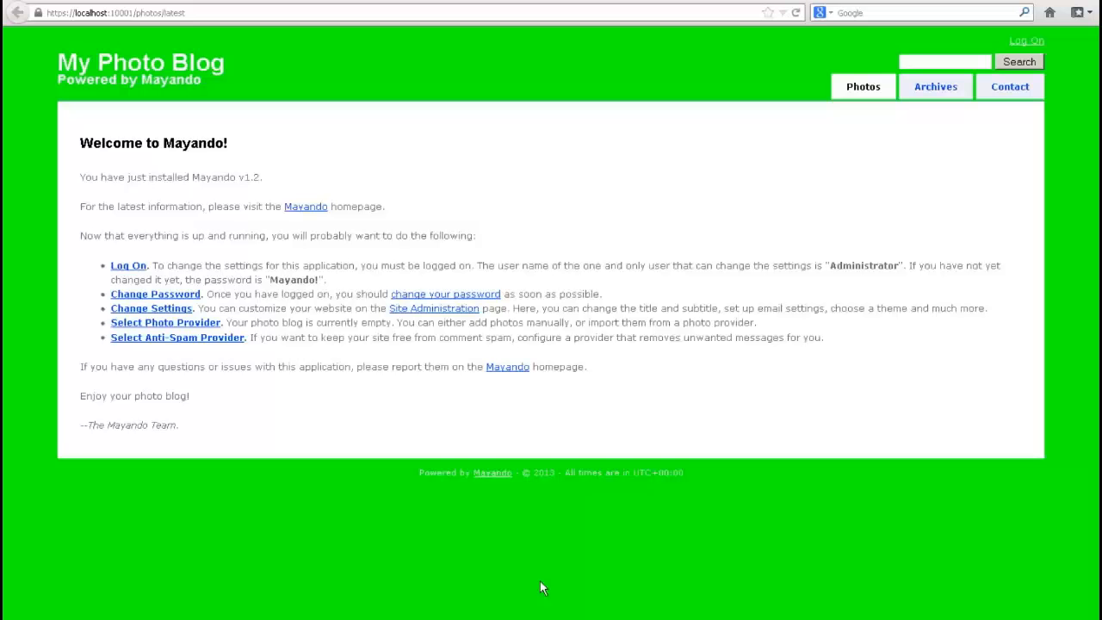
left_click(275, 611)
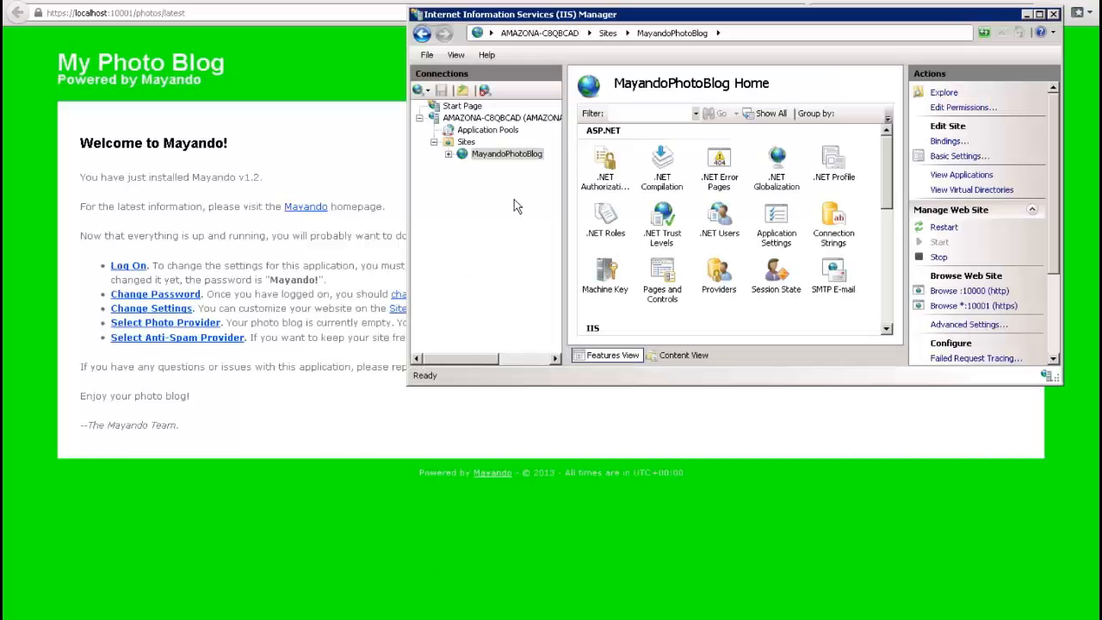
left_click(805, 1)
mouse_move(542, 612)
left_click(701, 557)
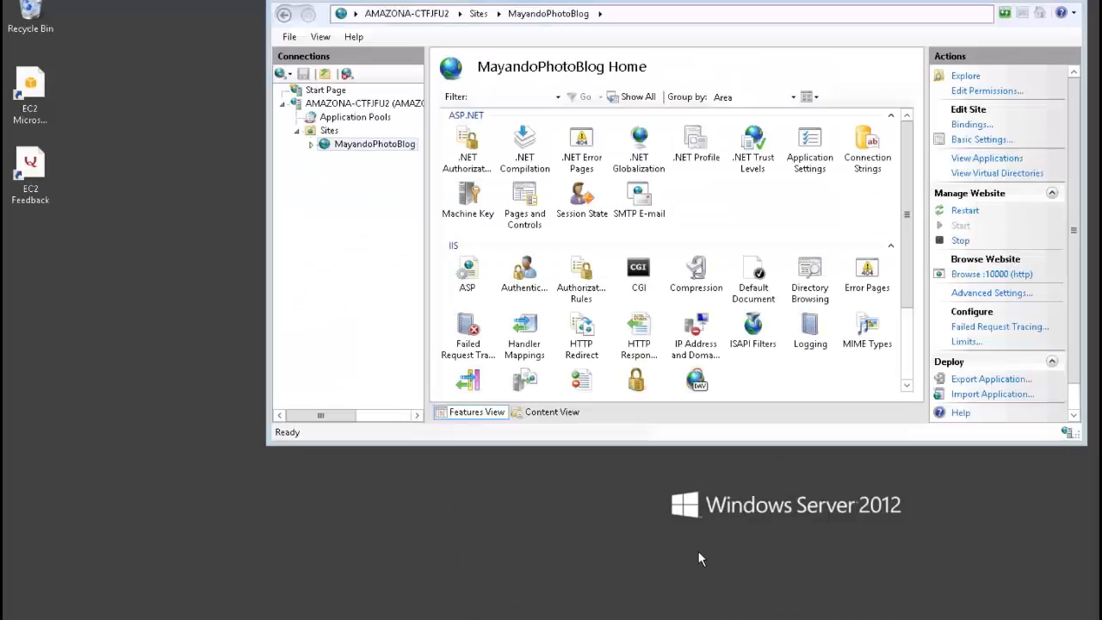
left_click(964, 281)
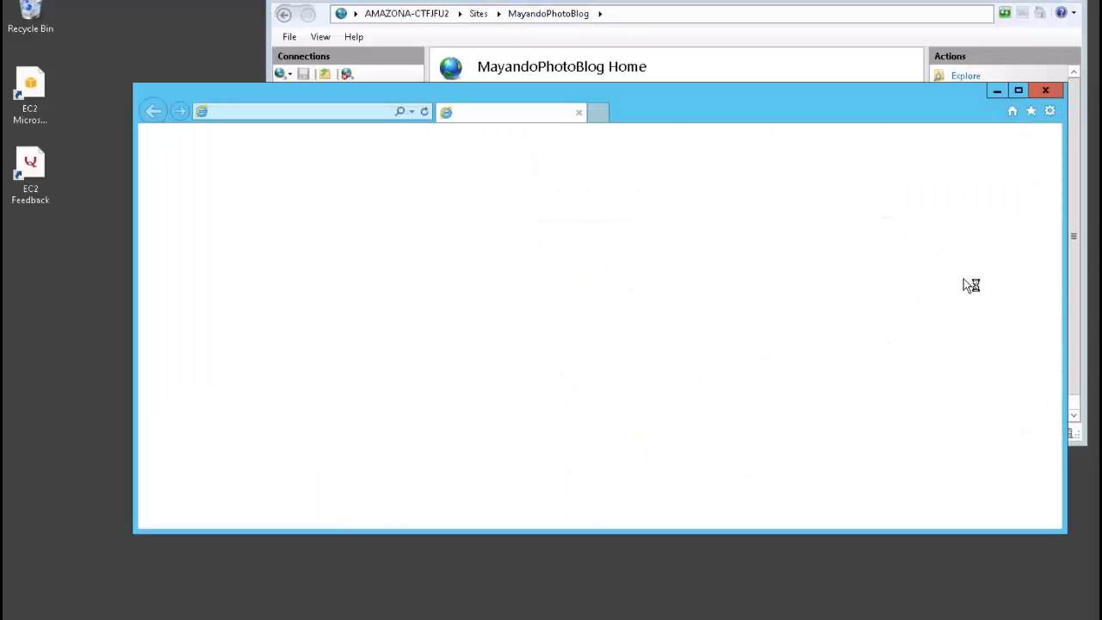